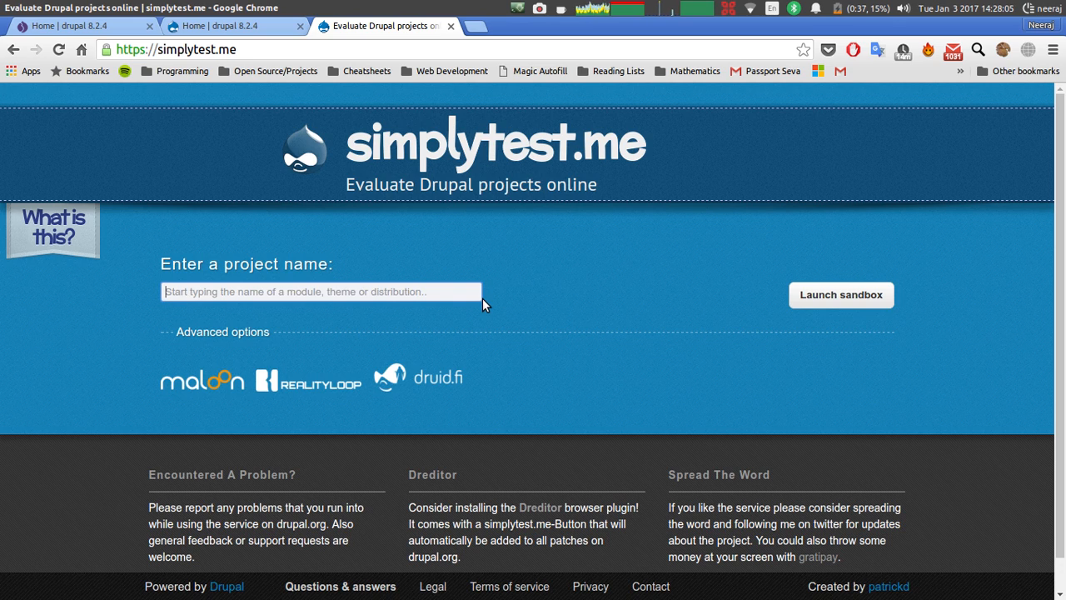
Choose Drupal core as the simplytest.me project, keeping version 8.2.4.
type("drupal")
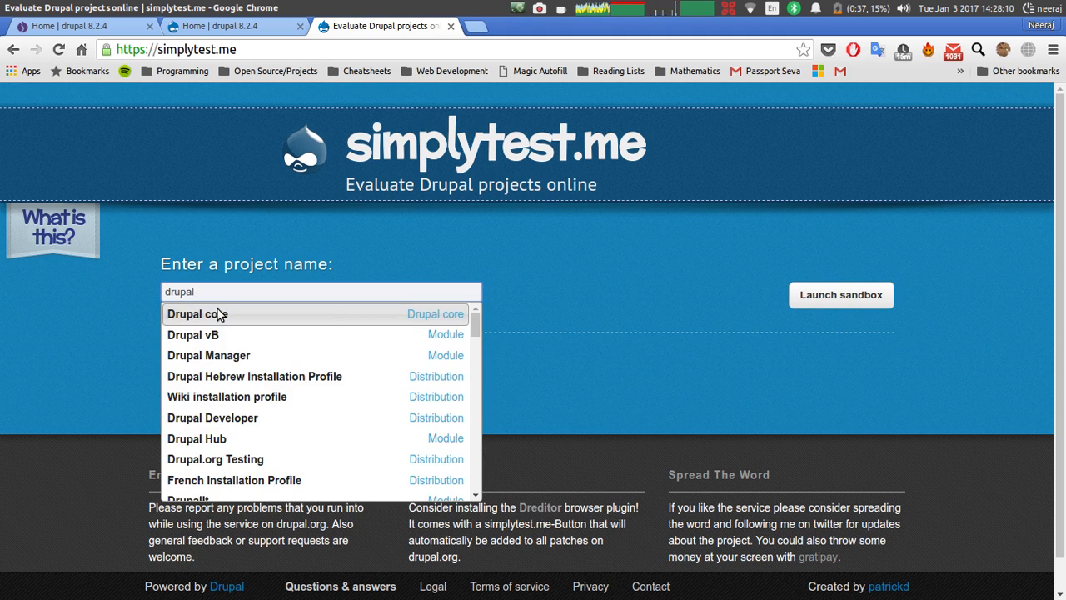
left_click(218, 313)
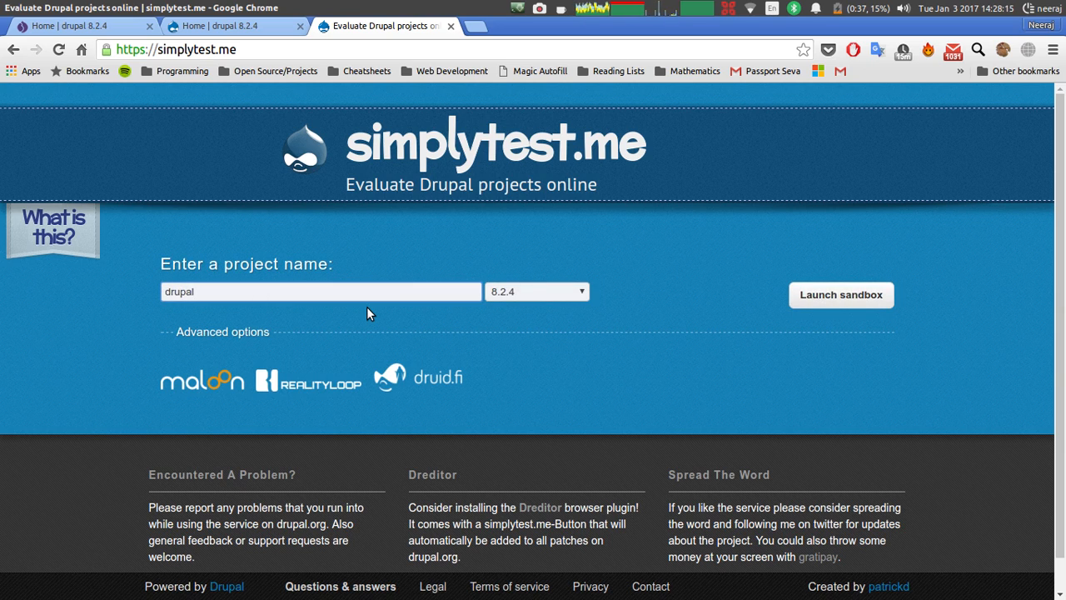
left_click(516, 298)
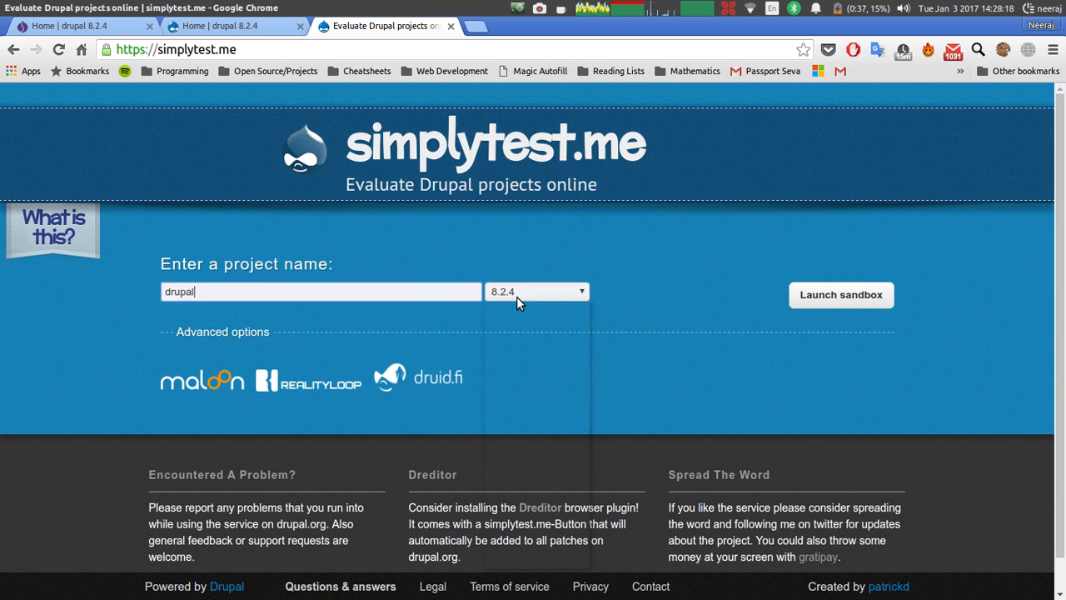
left_click(685, 274)
Add the Jethro theme as an additional project and launch the sandbox.
left_click(242, 332)
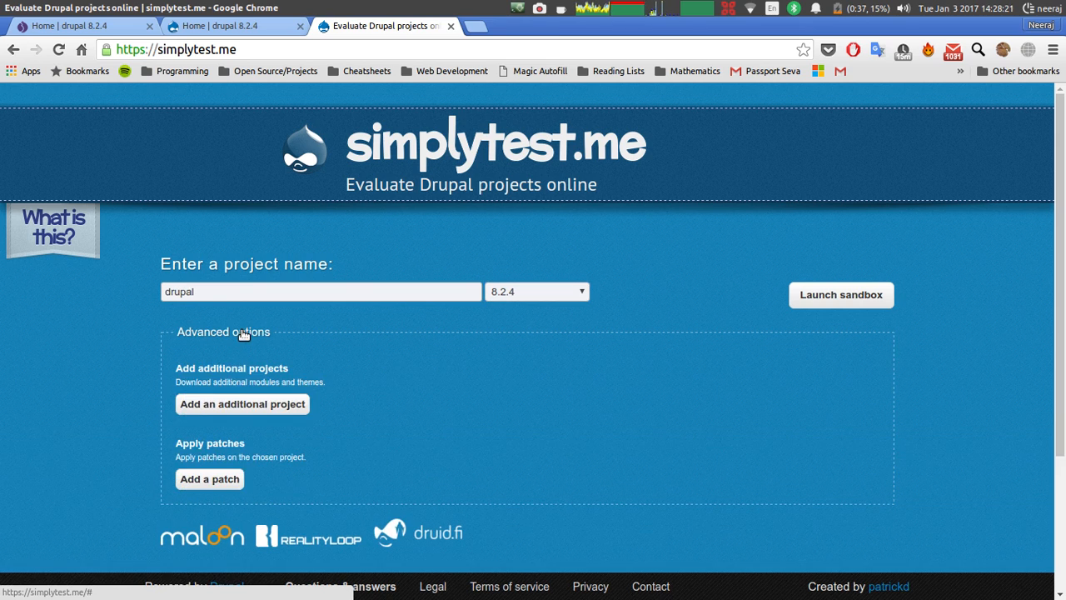
left_click(239, 401)
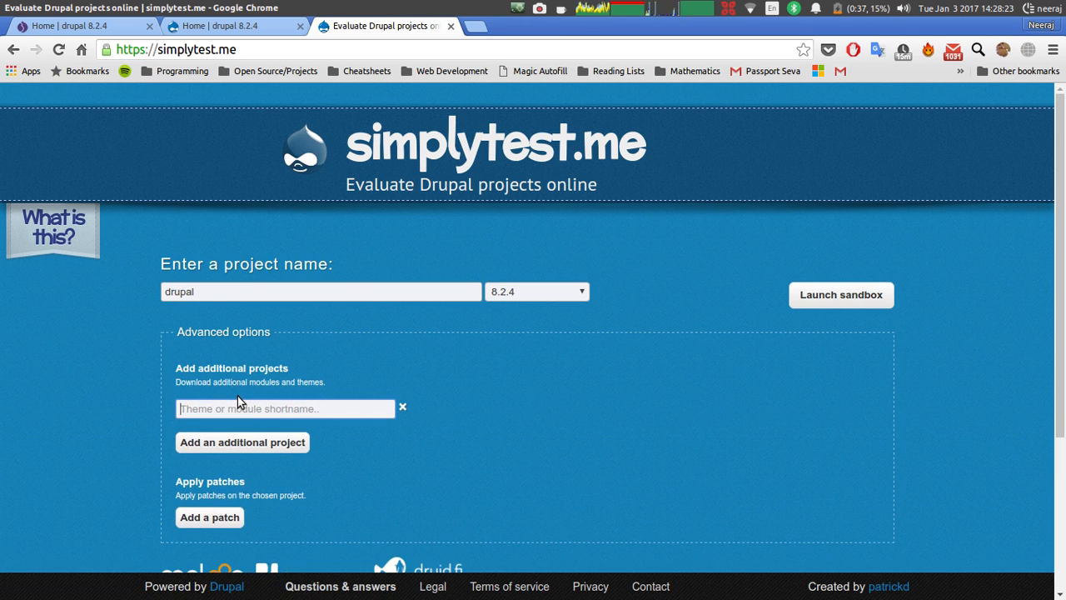
type("jethro")
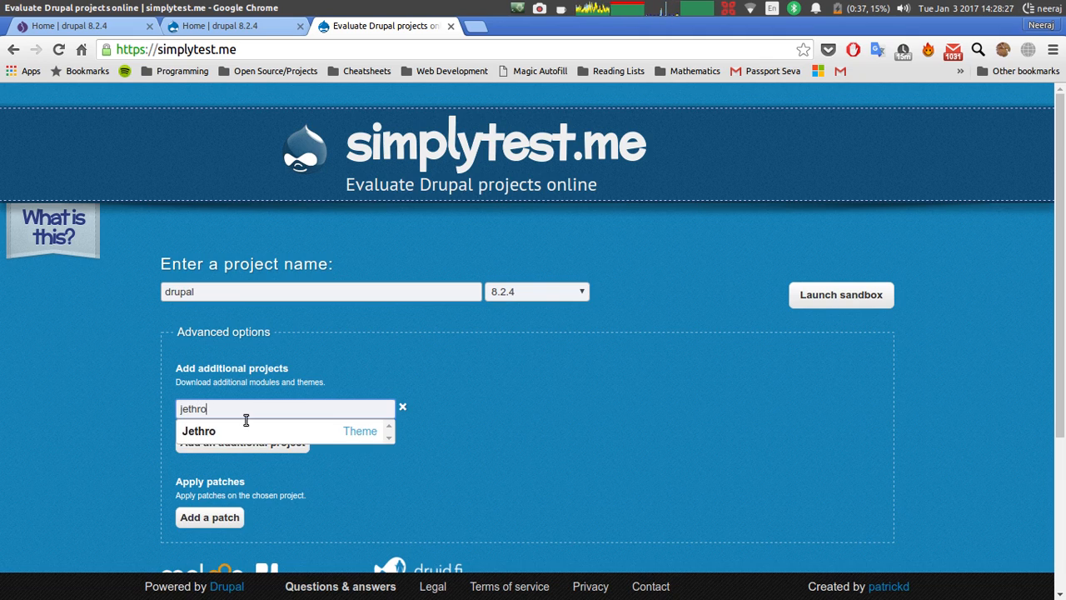
left_click(248, 429)
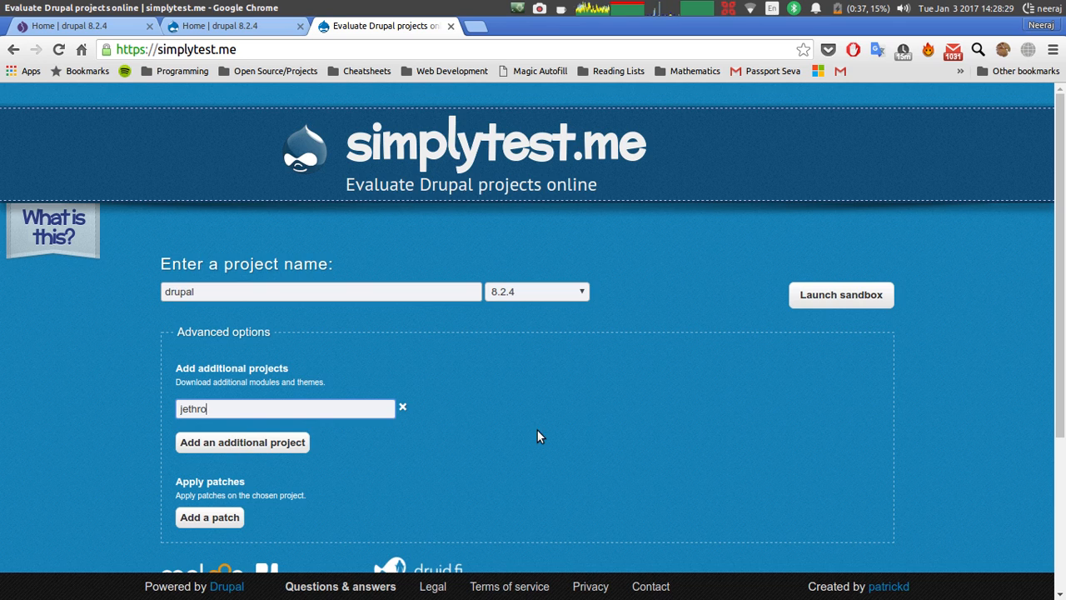
left_click(801, 300)
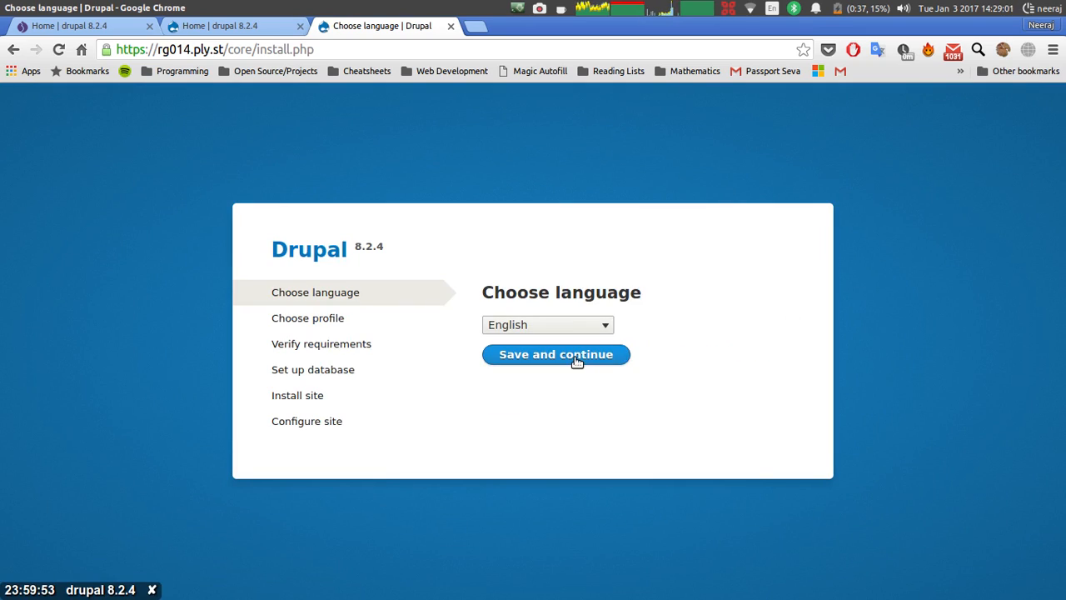
Run the installer with English, the Standard profile and the given database settings, declining password saving.
left_click(577, 360)
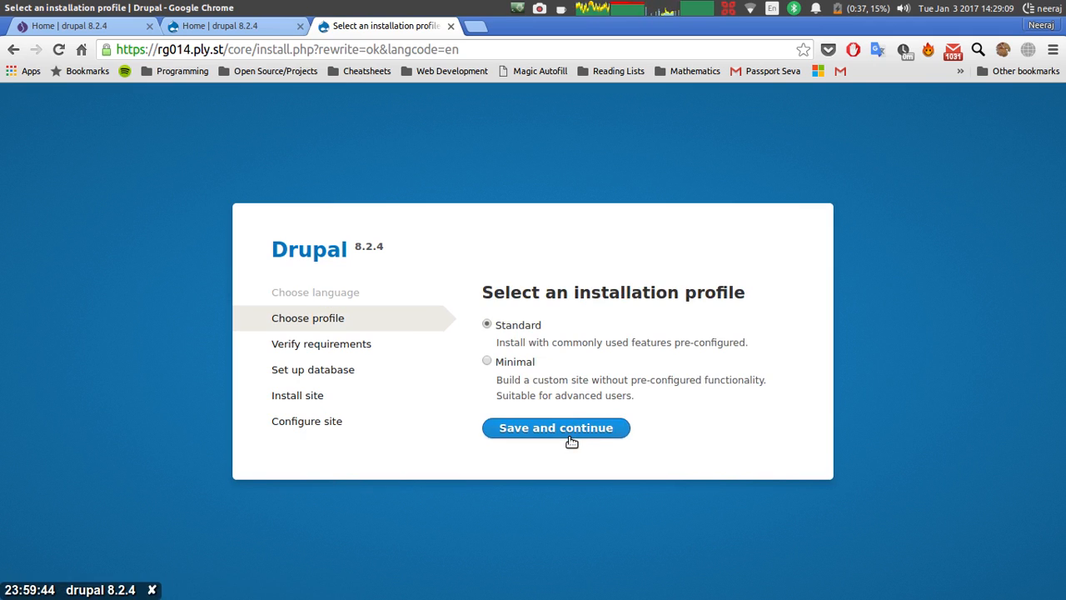
left_click(571, 440)
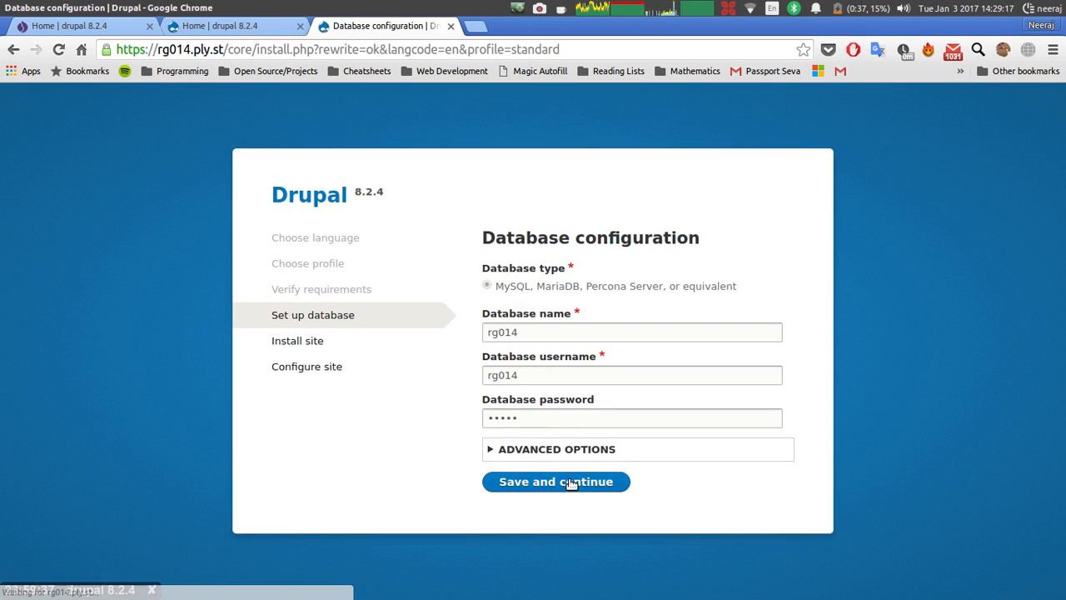
left_click(572, 483)
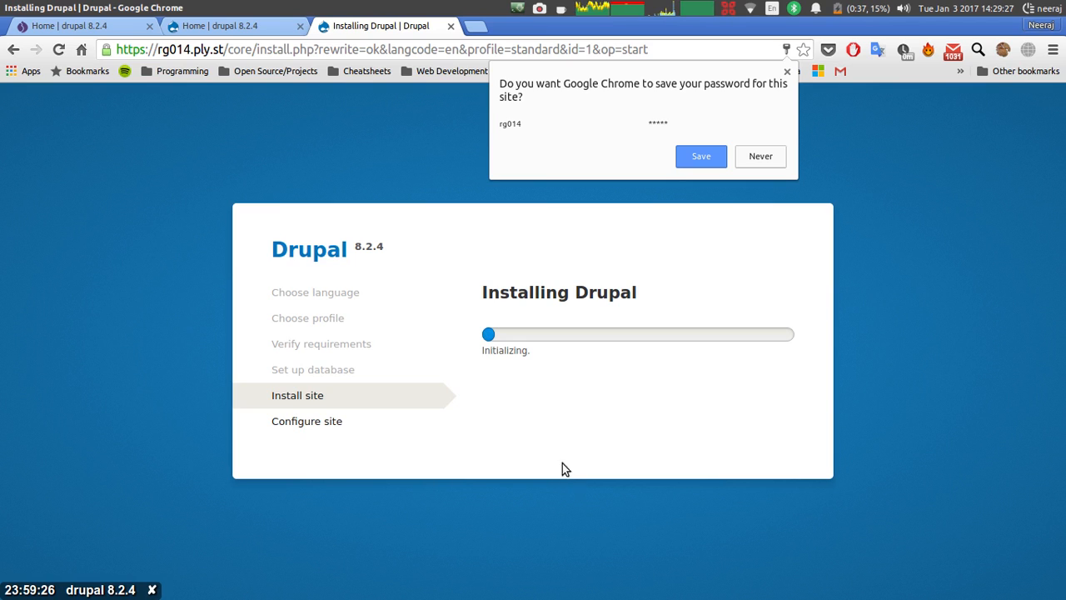
left_click(747, 161)
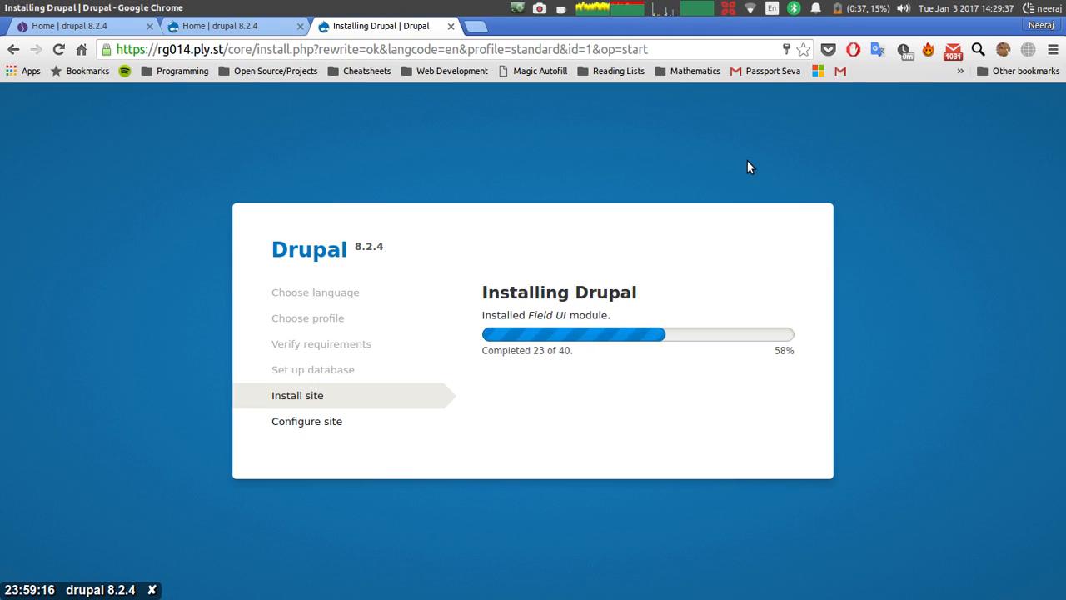
left_click(475, 27)
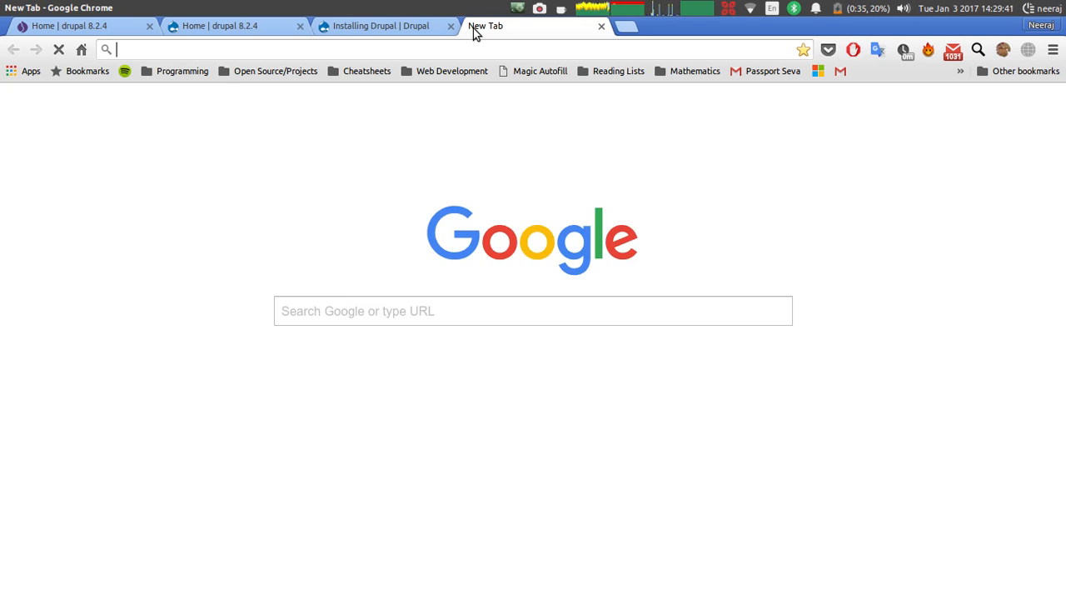
Check the 8.x-2.0 downloads on drupal.org/project/jethro, then close that tab.
type("drupal.org/")
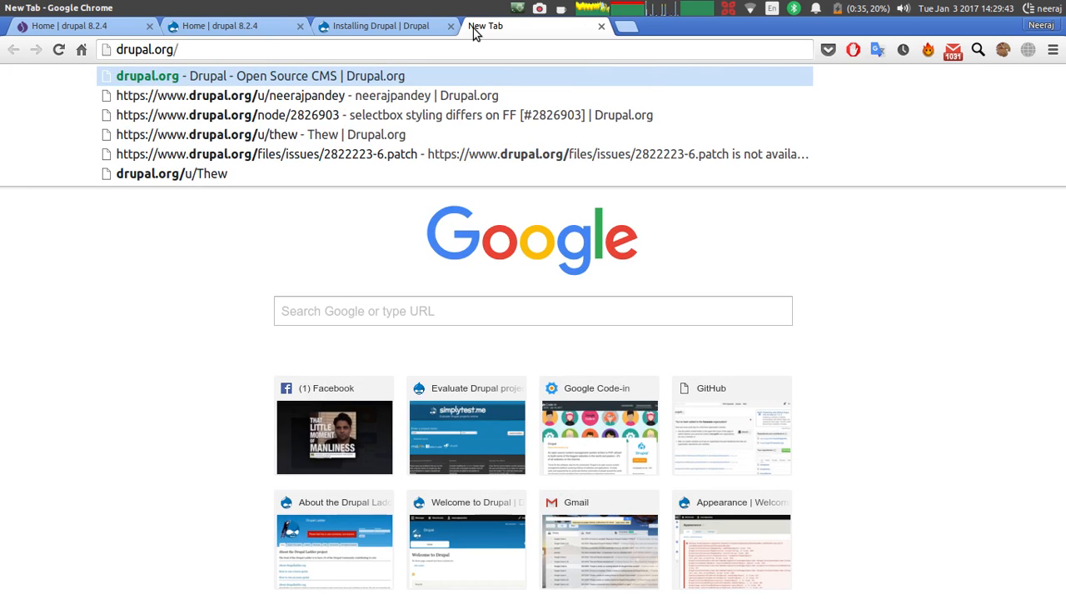
type("proje")
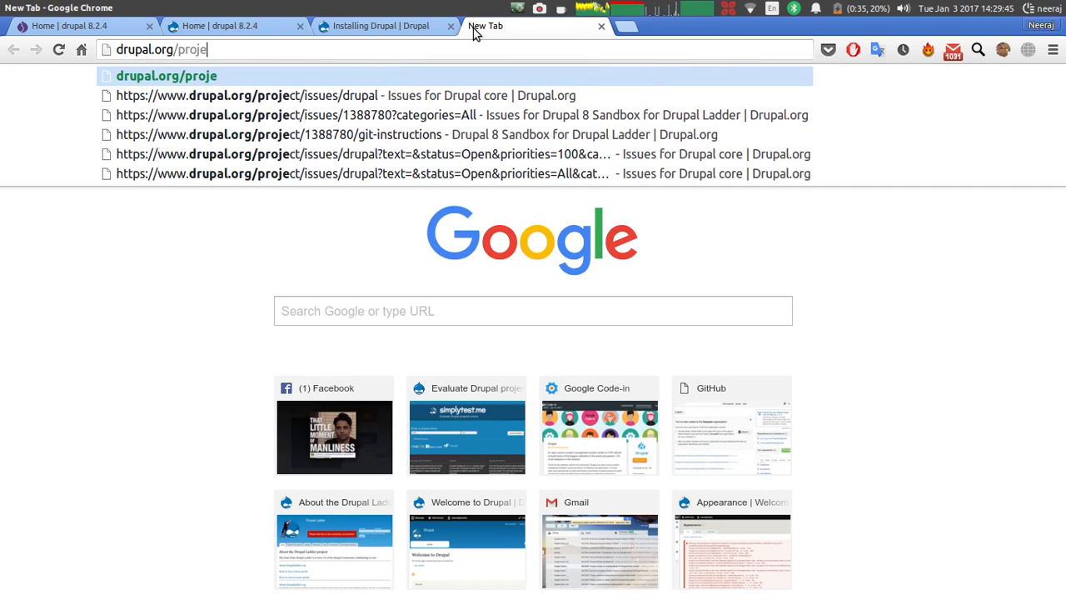
type("ct/jeth")
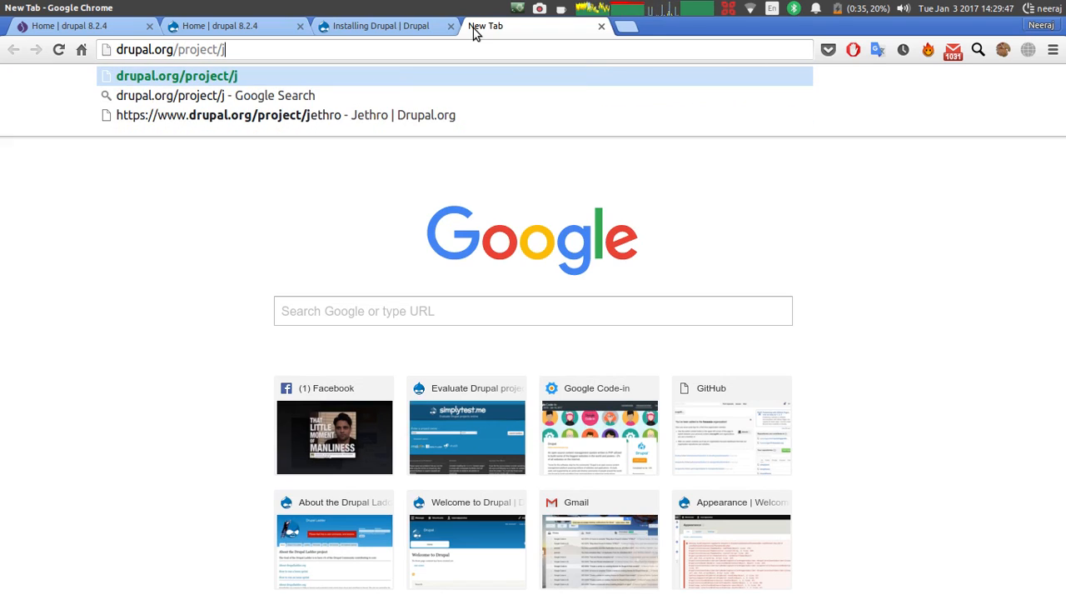
key("Down")
key("Down")
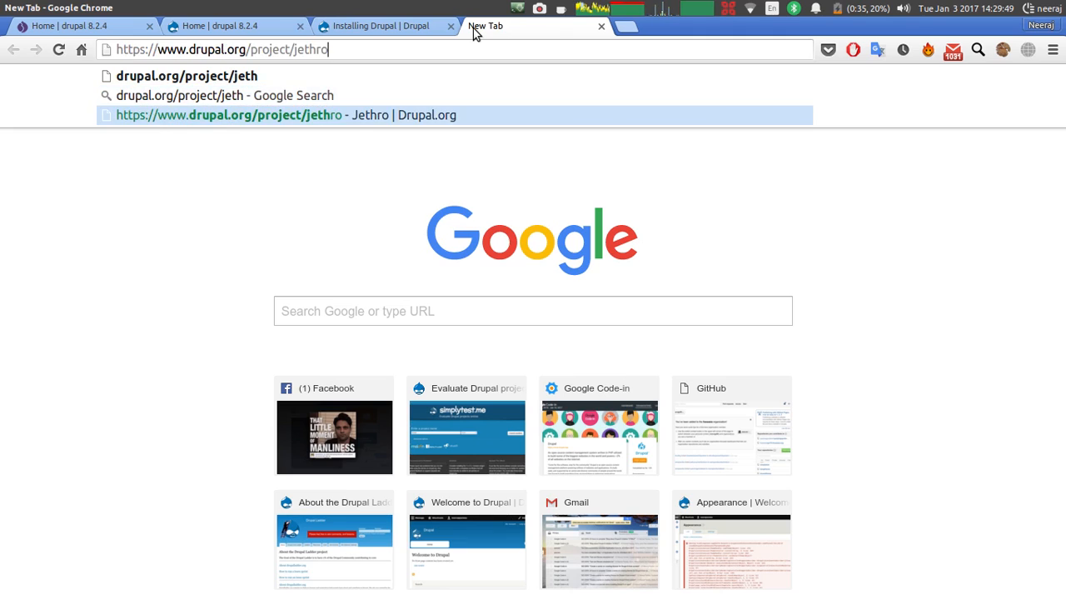
key("Return")
left_click(408, 30)
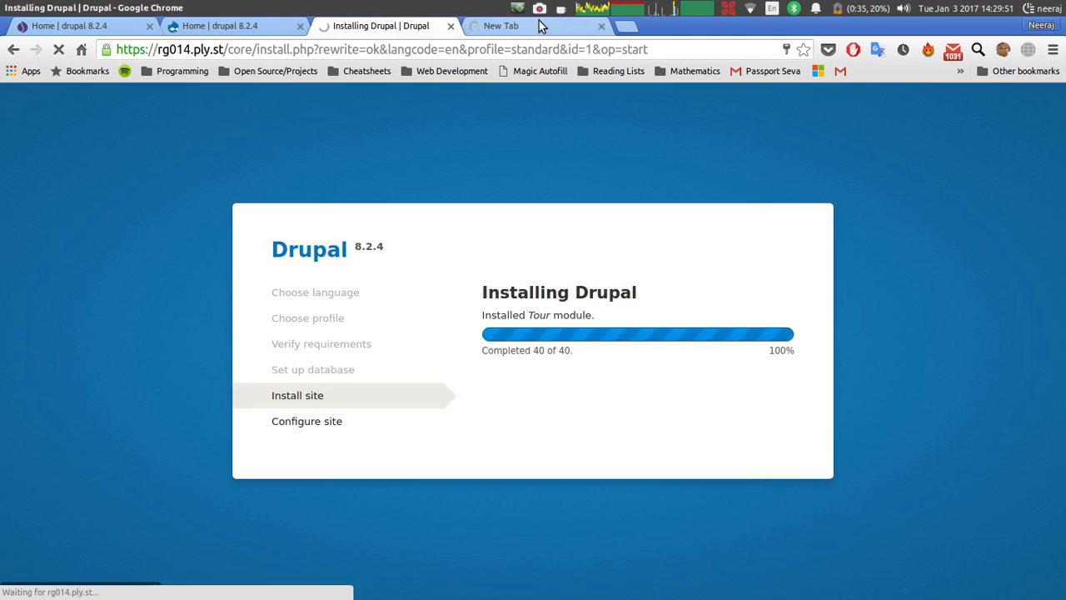
left_click(525, 26)
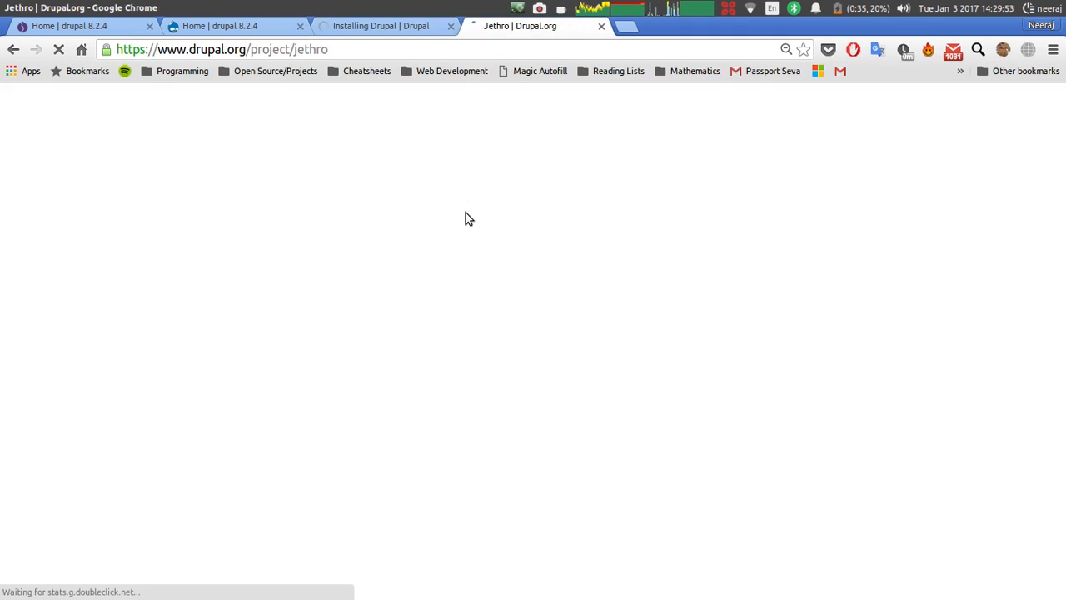
scroll(467, 213, "down", 10)
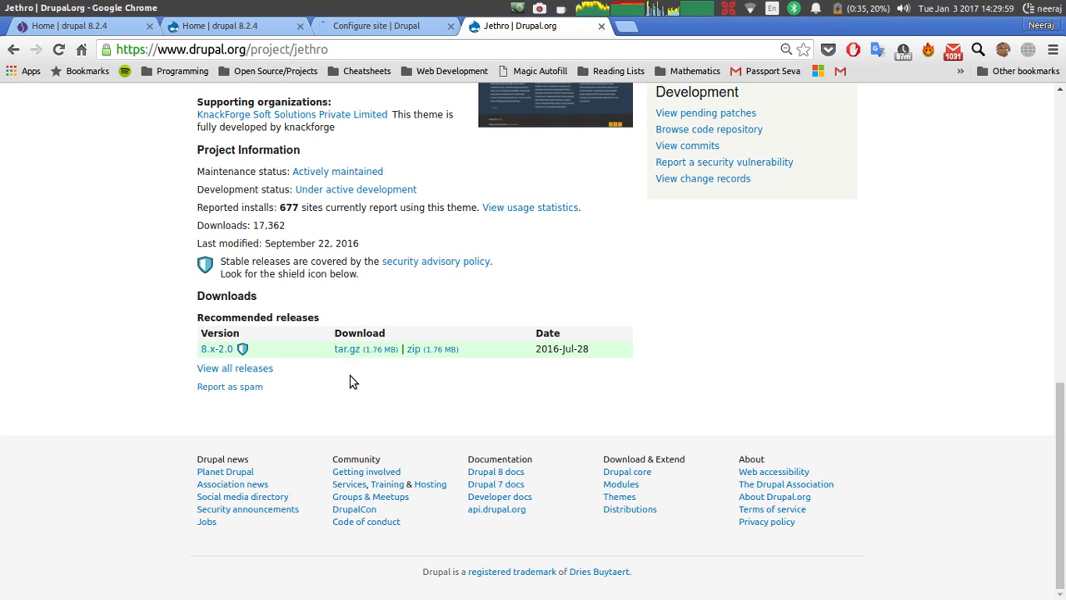
left_click(601, 25)
Save the Configure site form to finish installing the Drupal 8.2.4 site.
scroll(459, 192, "down", 5)
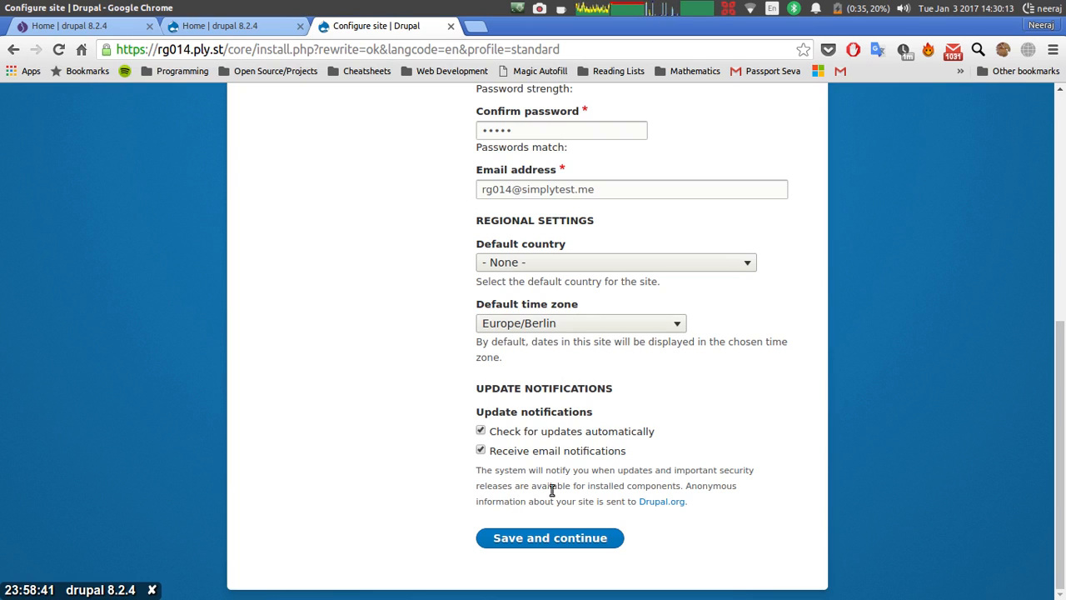
left_click(549, 540)
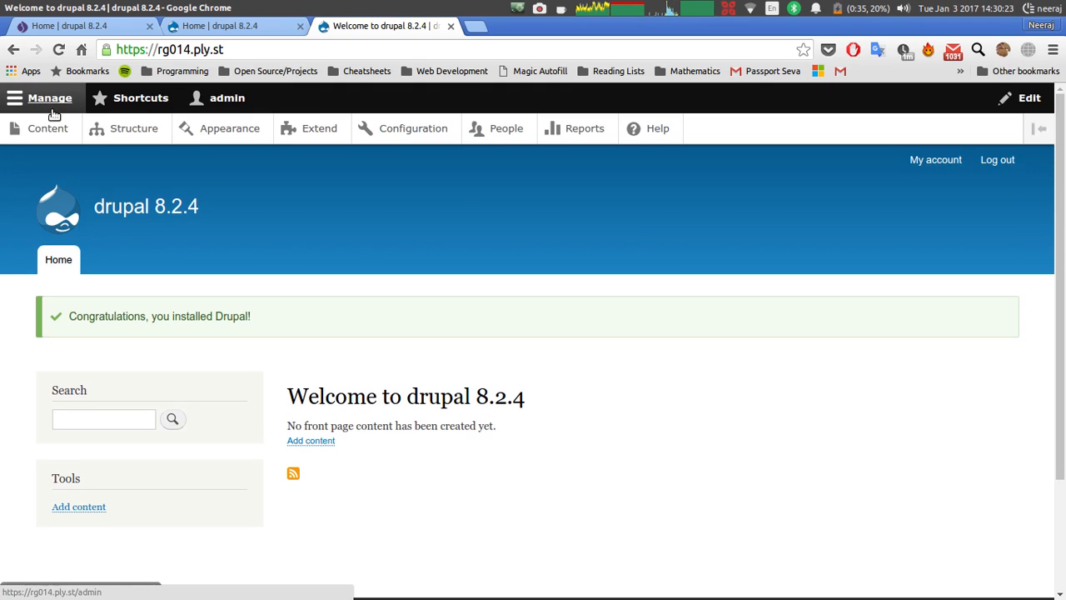
Install Jethro 8.x-2.0 from the Appearance page and set it as the default theme.
left_click(222, 135)
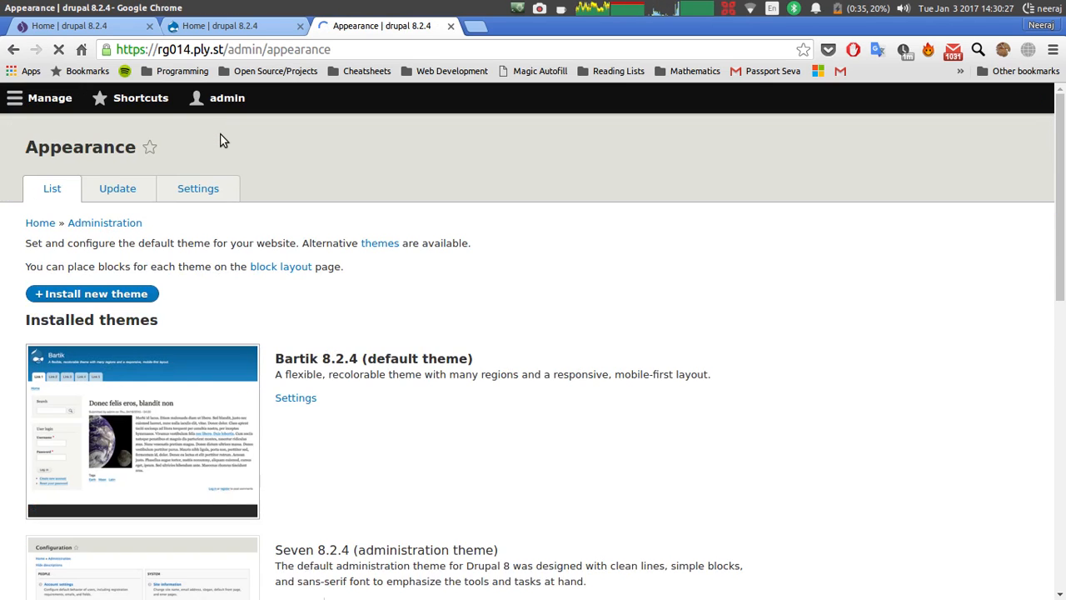
scroll(275, 421, "down", 10)
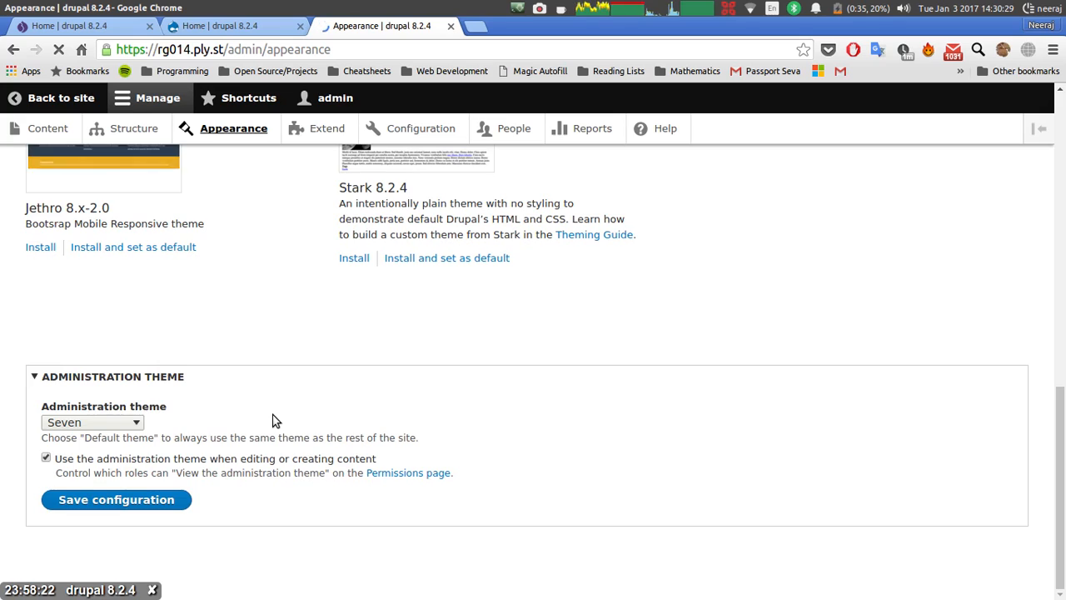
scroll(274, 422, "up", 4)
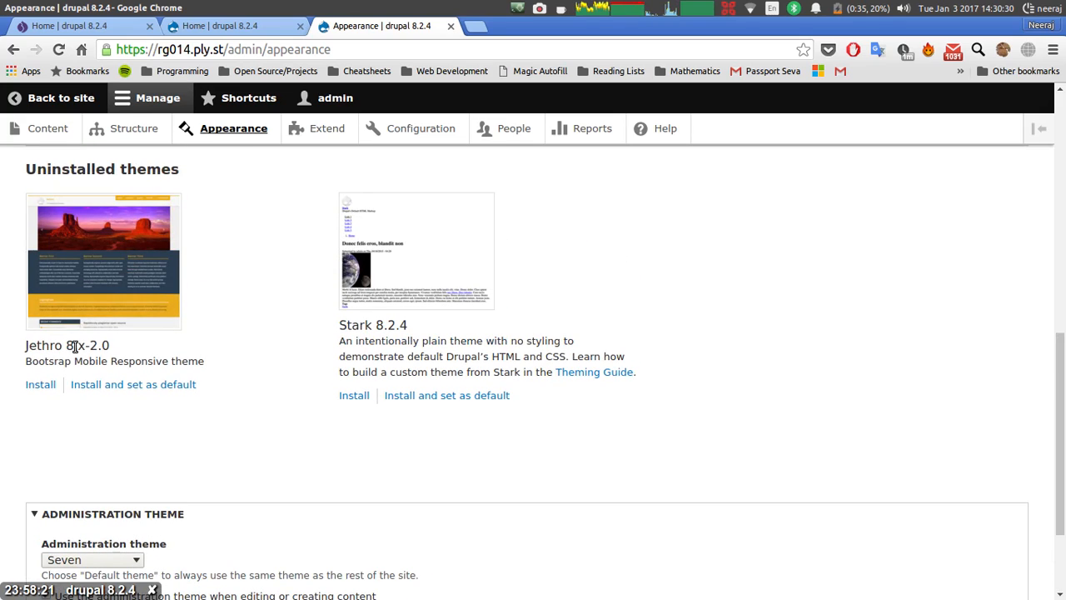
left_click(97, 392)
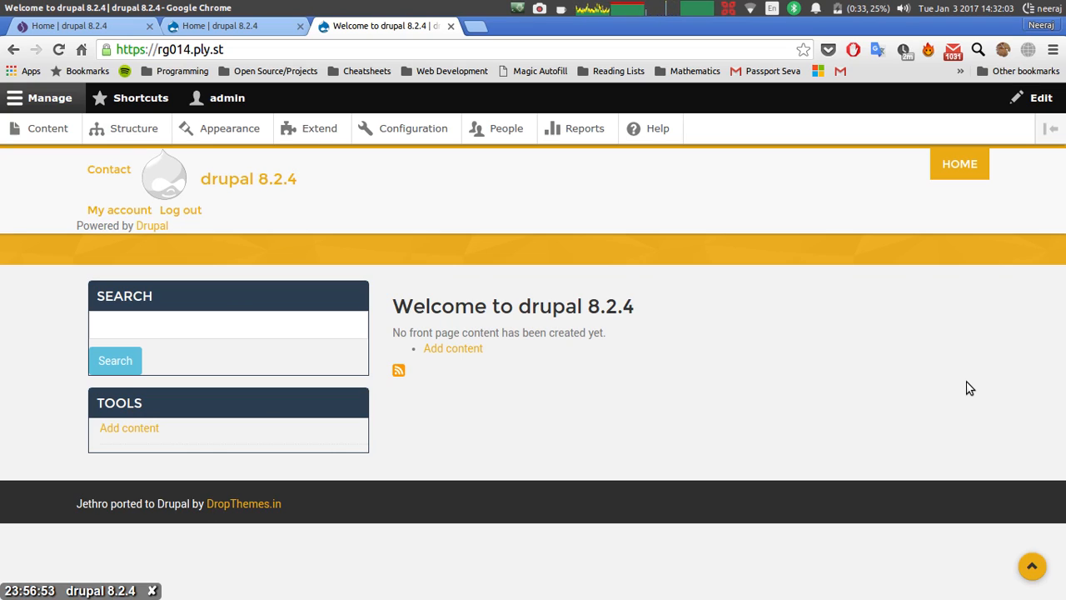
Start a new Article titled 'Hello World!'.
left_click(446, 350)
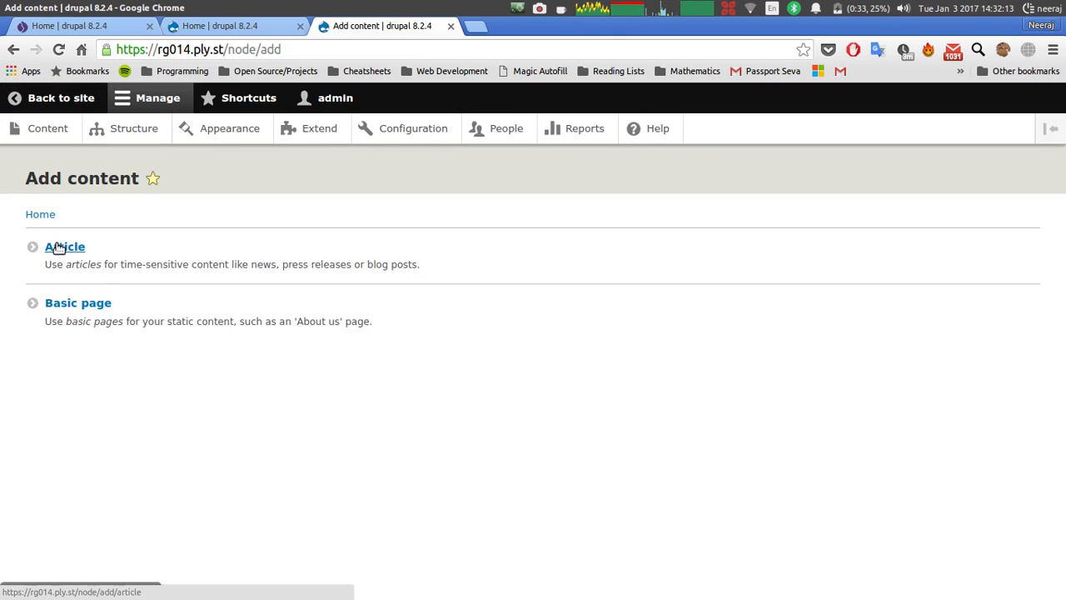
left_click(59, 249)
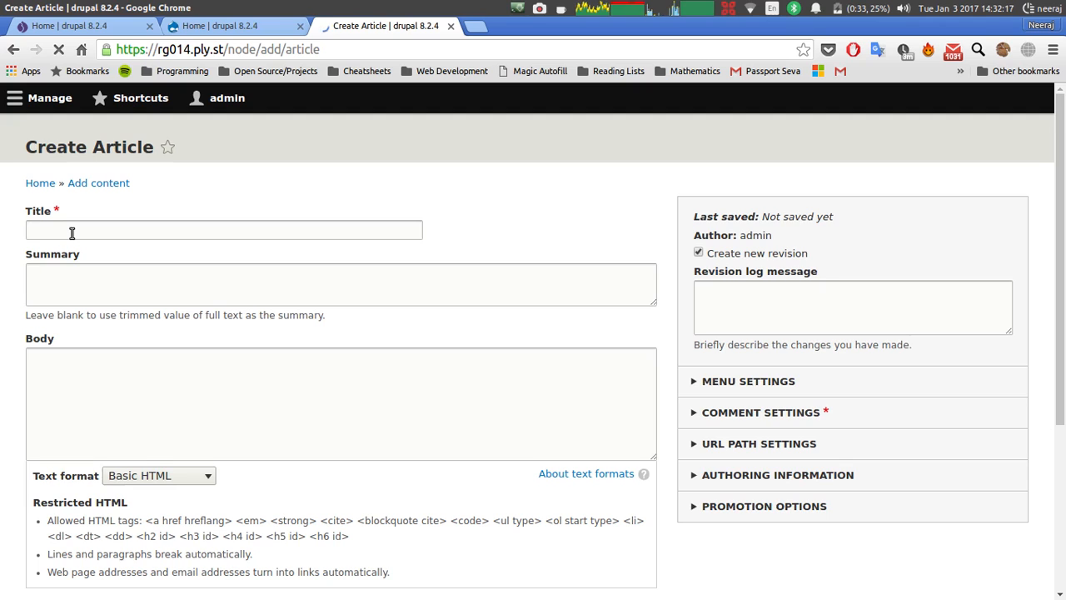
left_click(72, 233)
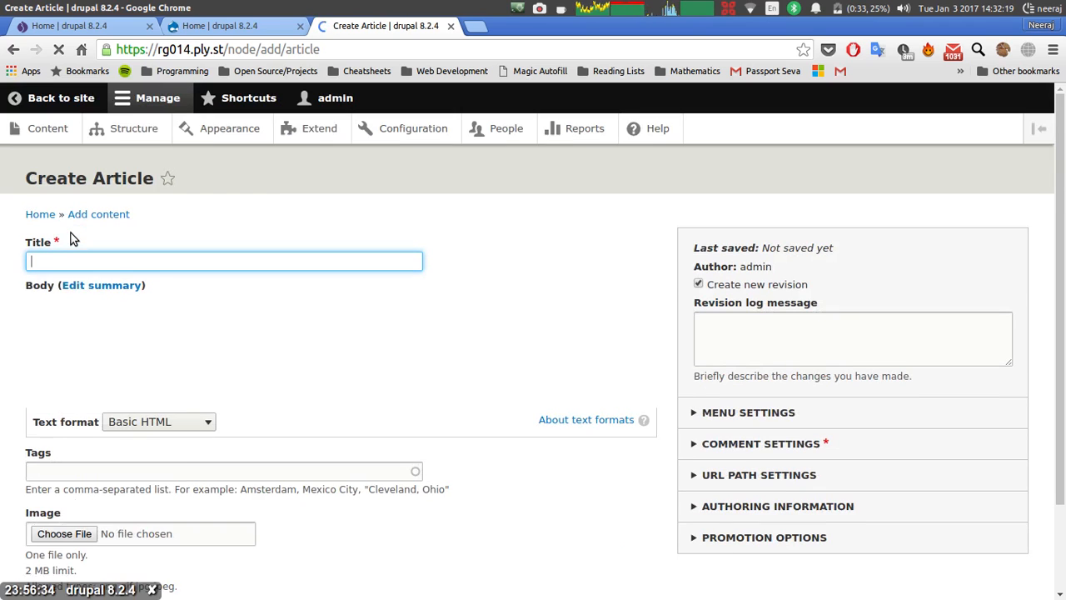
type("Hello W")
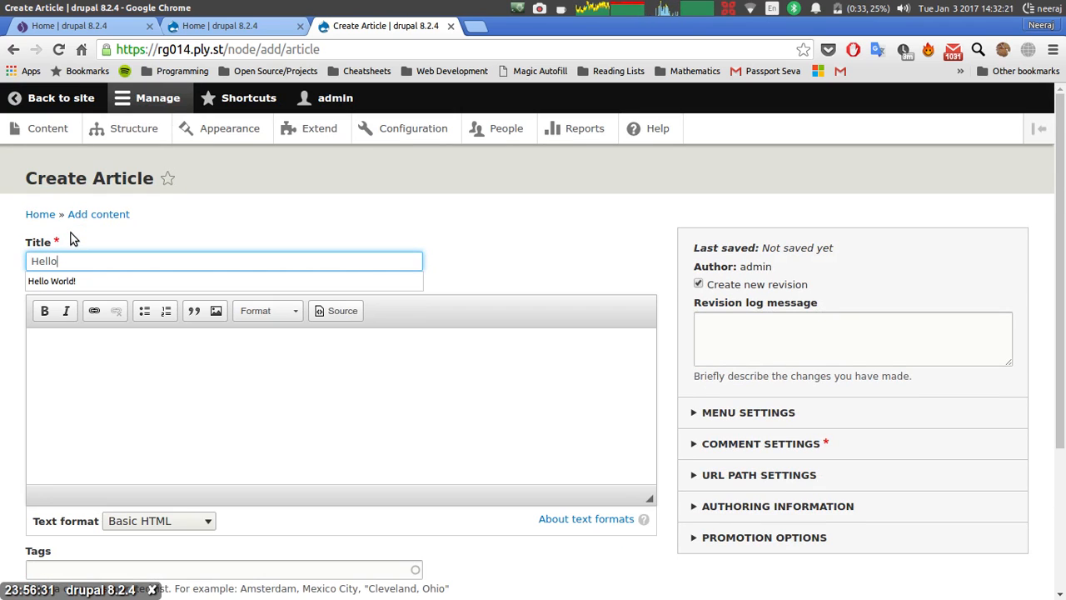
key("Down")
key("Return")
key("Tab")
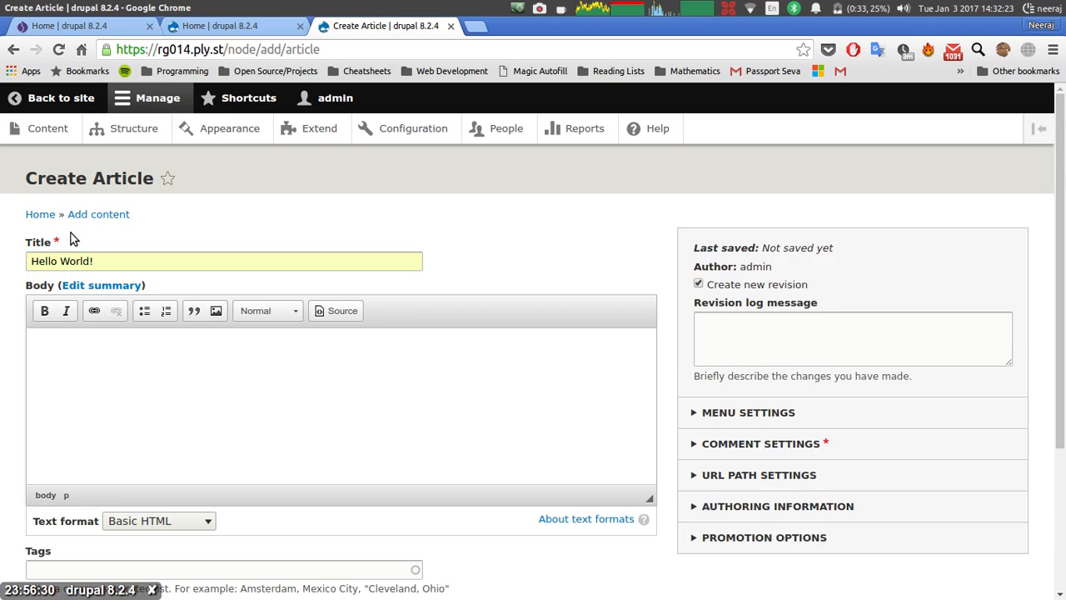
Write a body sentence beginning 'Hello Drupal' that introduces the author by name.
type("Hell")
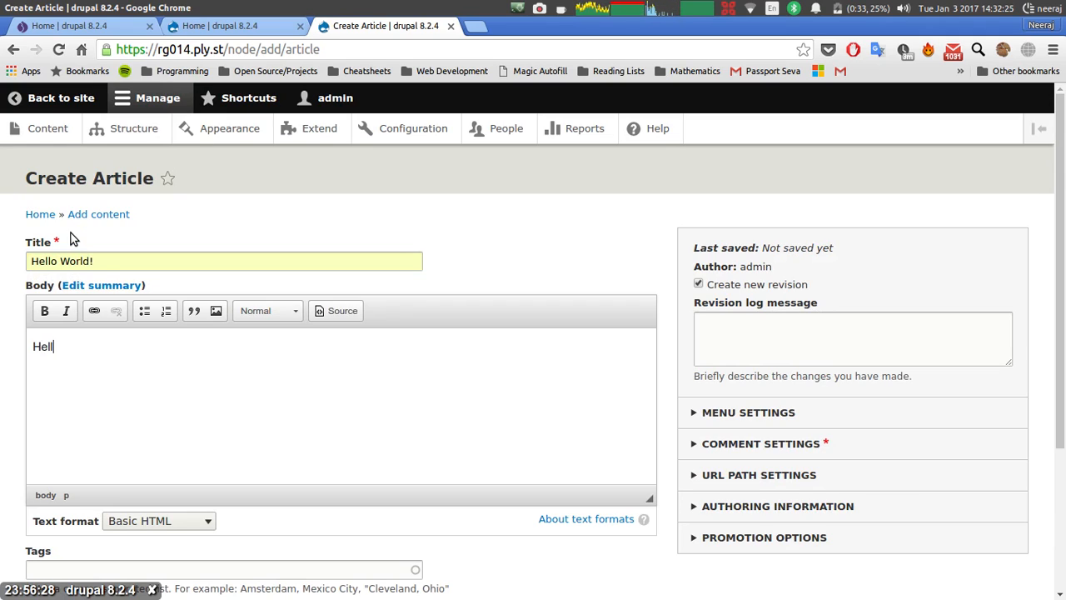
type("o Drupal")
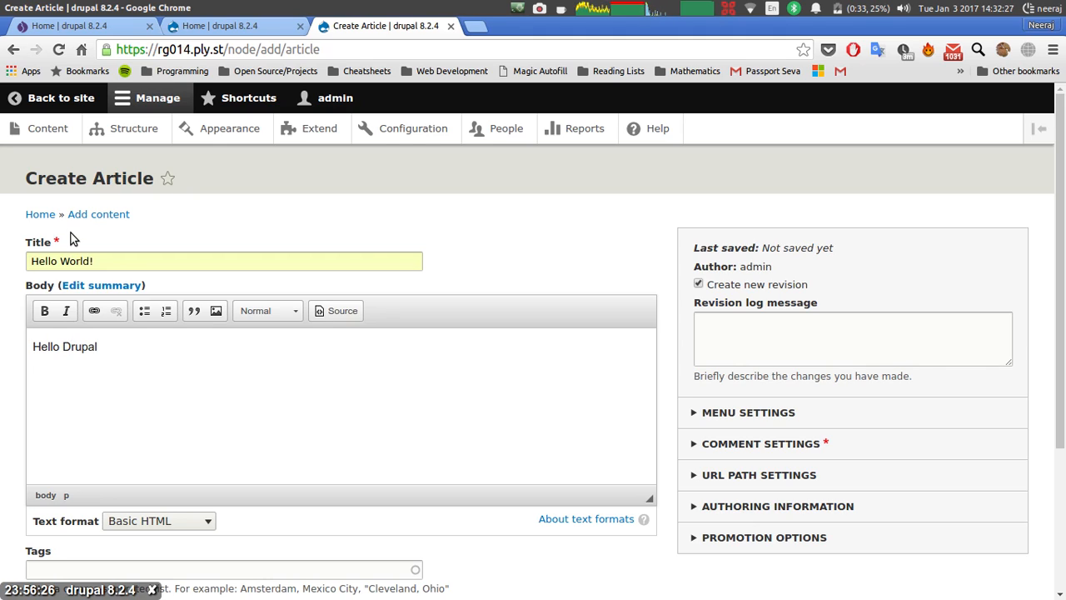
key("BackSpace")
key("BackSpace")
type("thi s")
key("BackSpace")
key("BackSpace")
key("BackSpace")
type("s ")
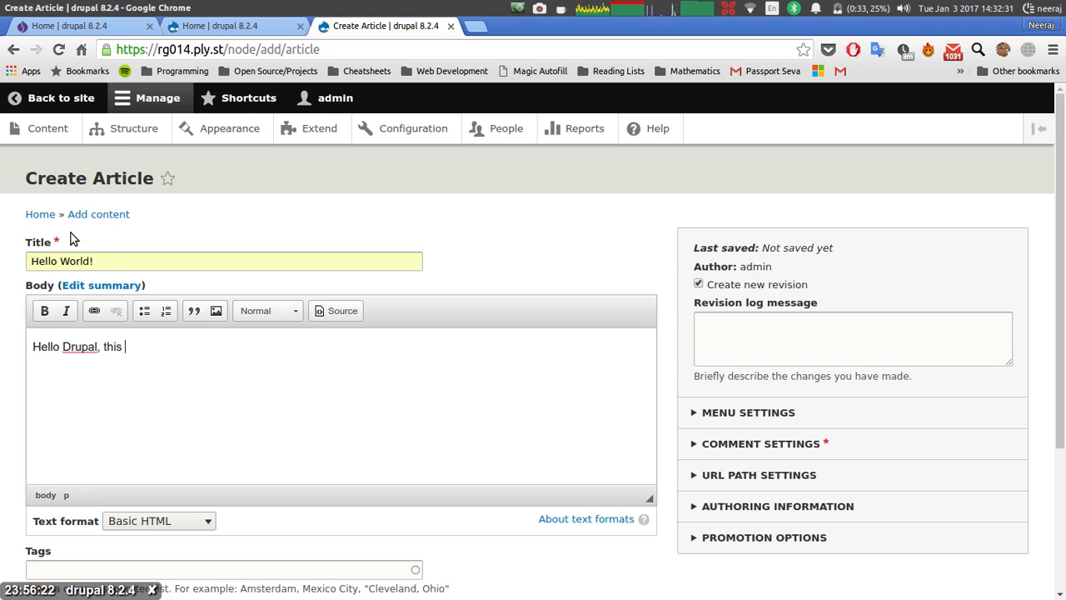
type("is Jareen T")
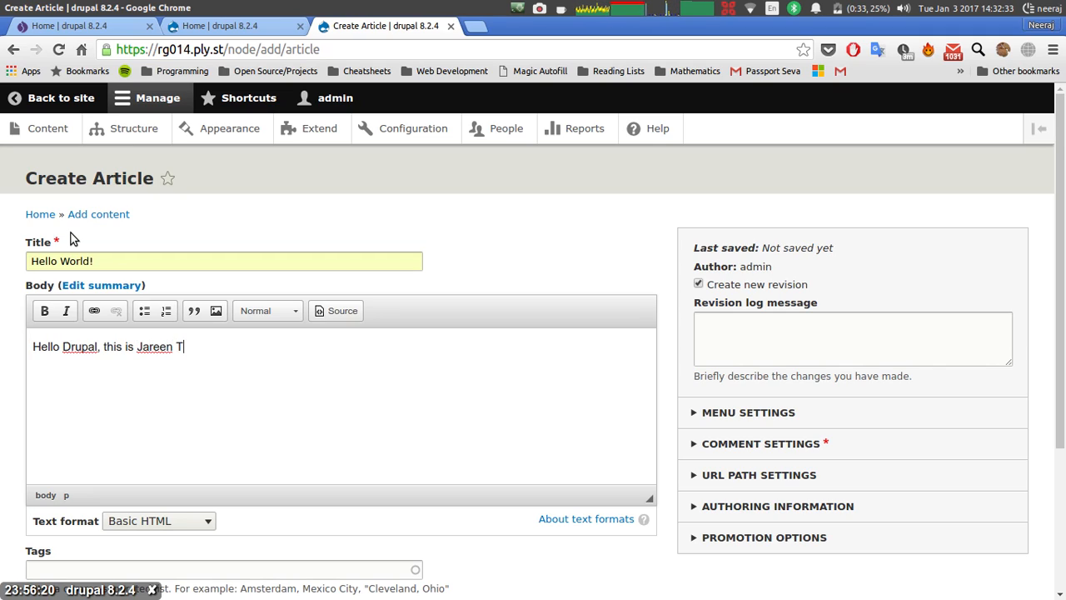
key("BackSpace")
type("Yednao")
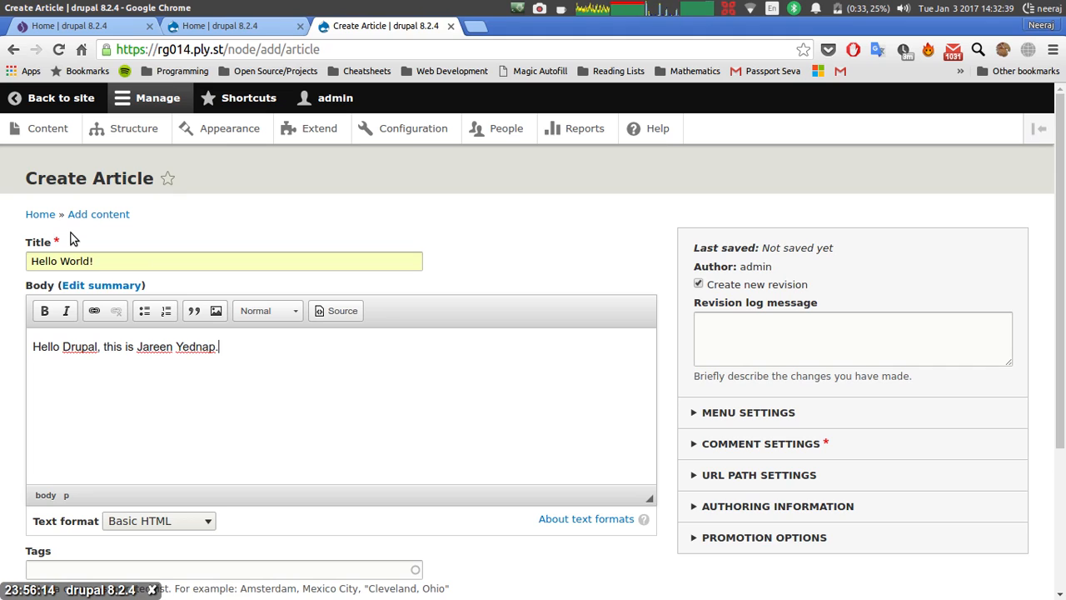
scroll(159, 391, "down", 3)
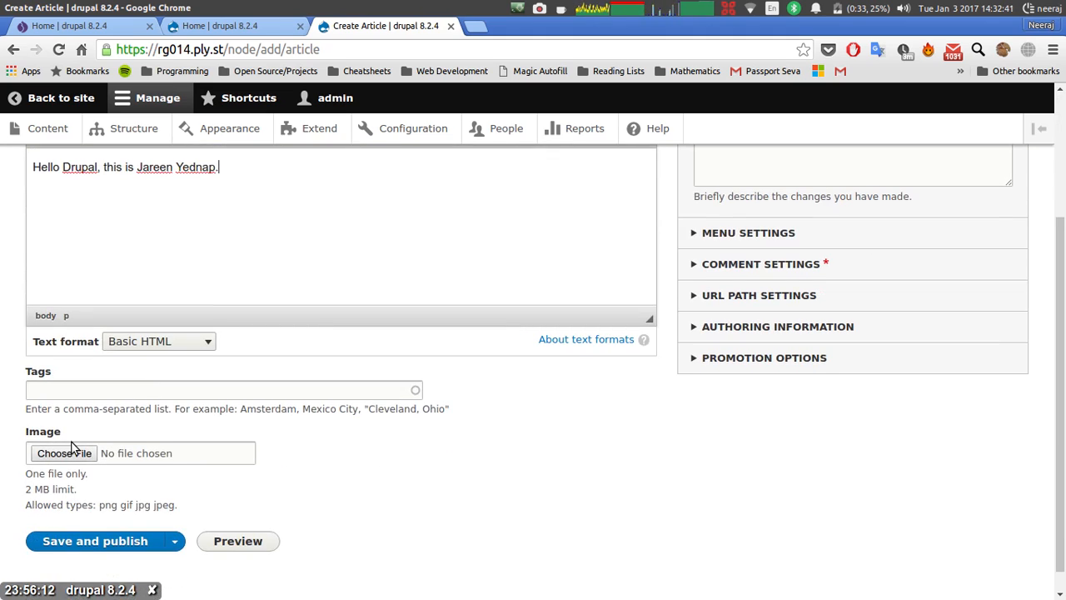
Attach 3.png as the article image with alternative text 'Drupal'.
left_click(72, 452)
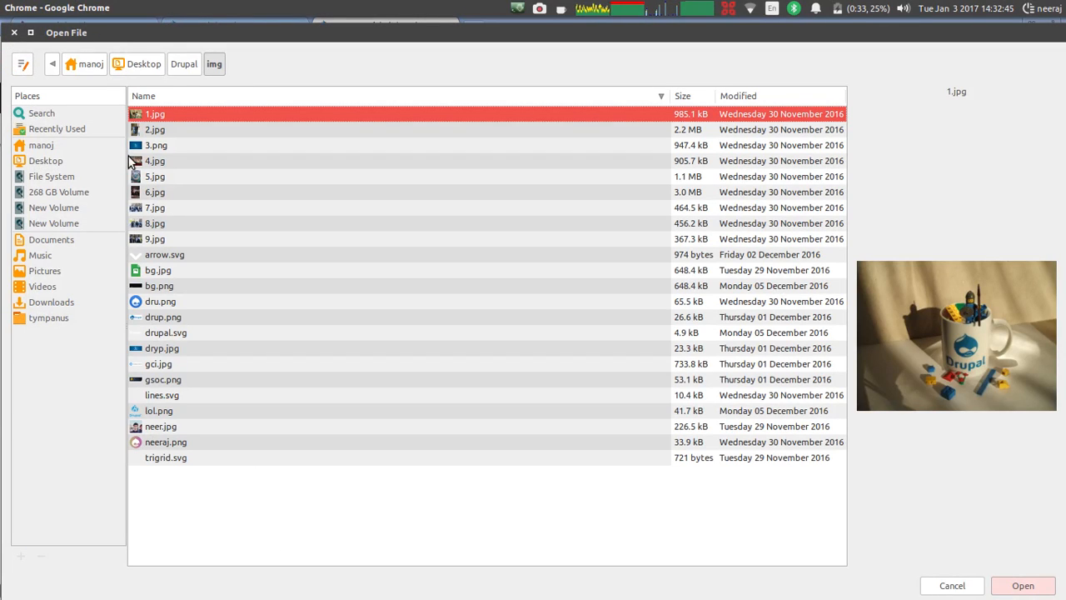
double_click(159, 148)
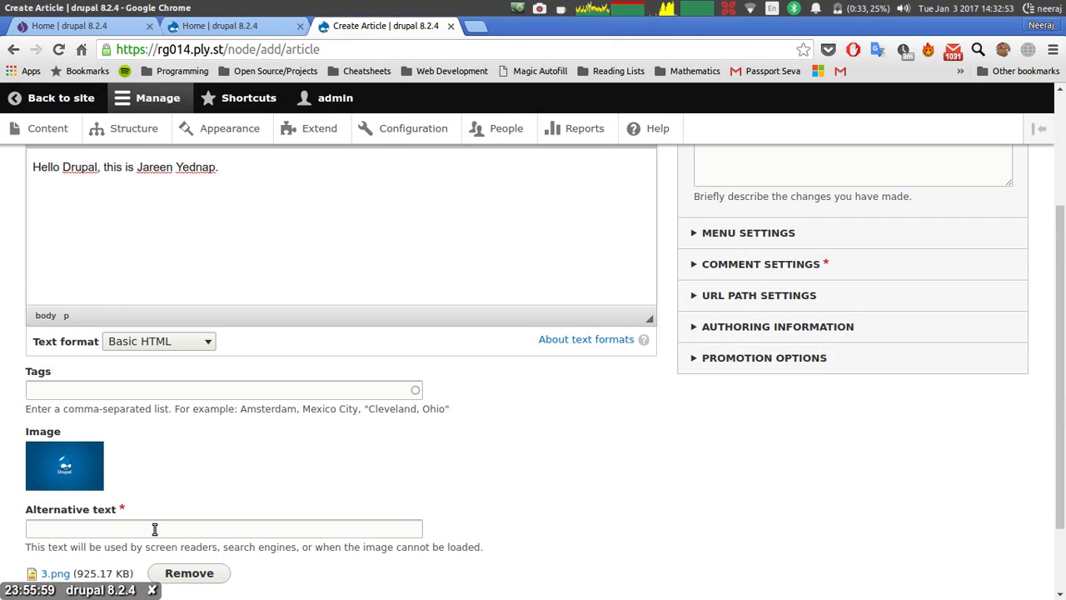
left_click(156, 528)
type("Dripal")
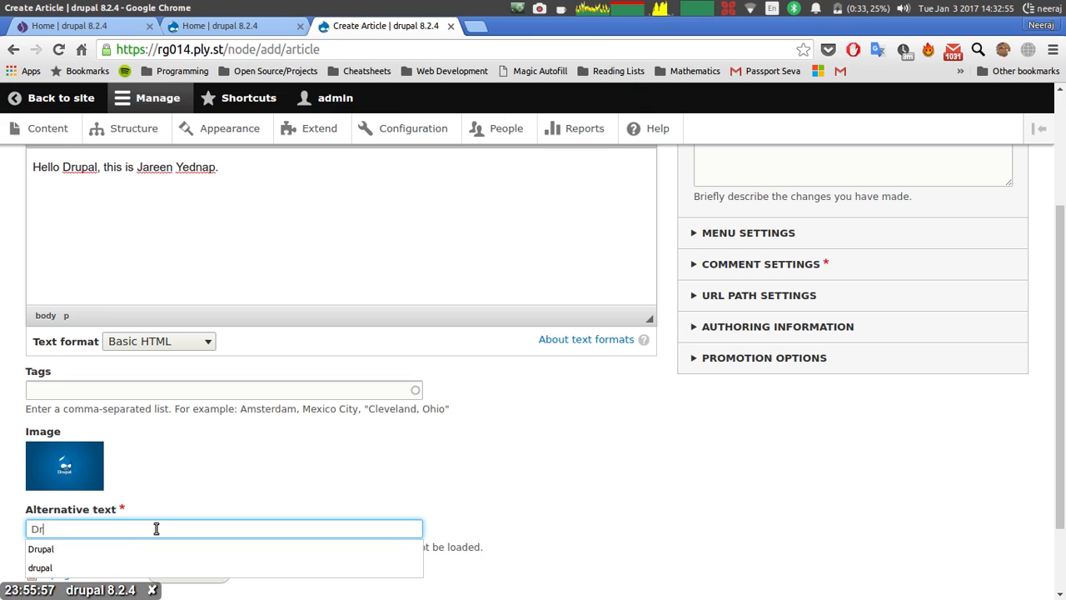
key("BackSpace")
key("BackSpace")
key("BackSpace")
key("BackSpace")
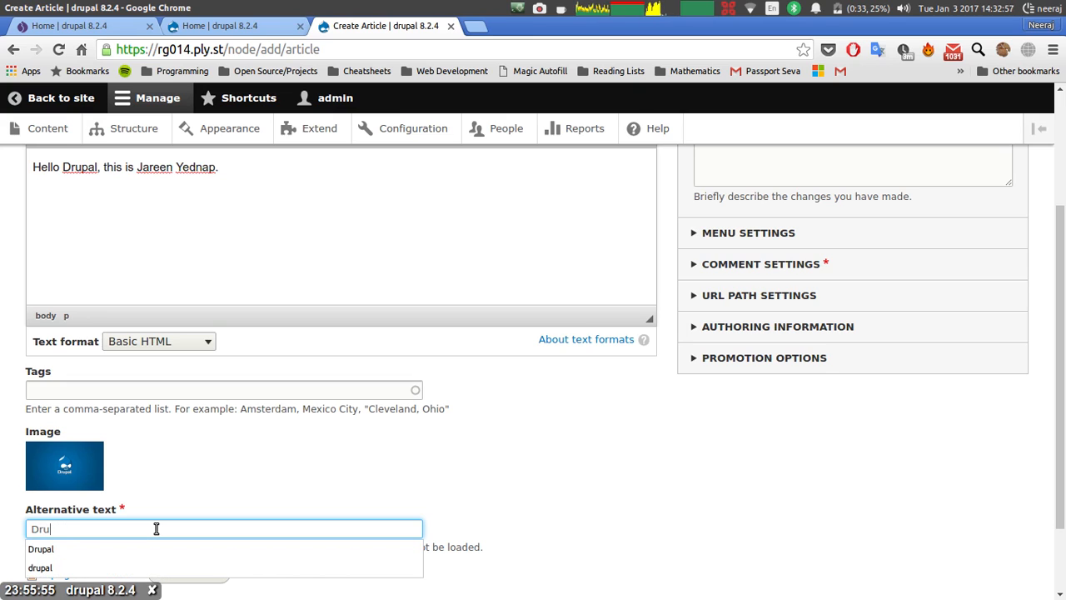
type("upal")
left_click(193, 463)
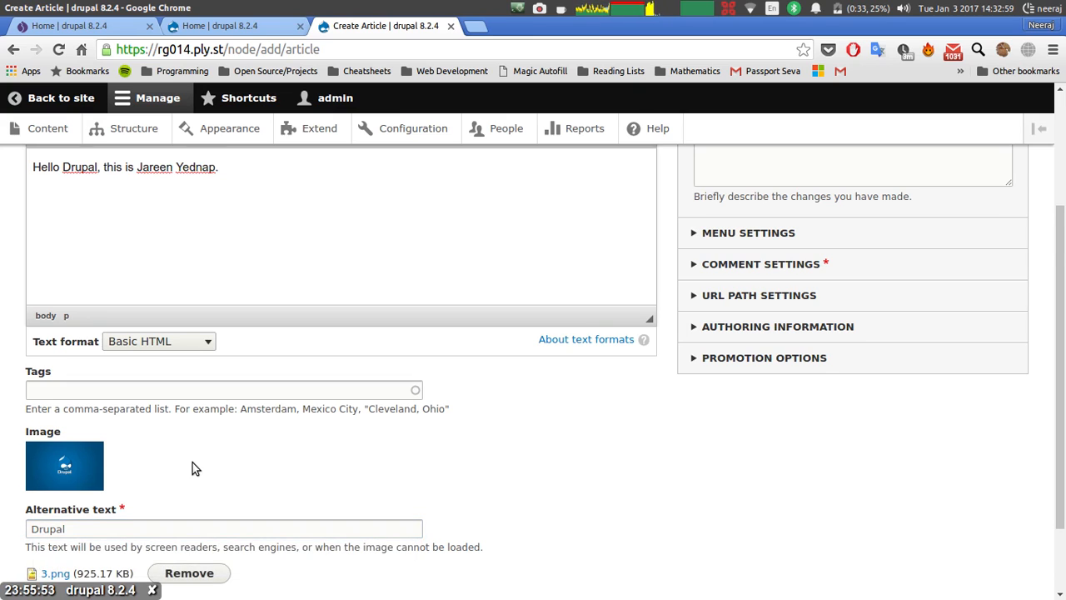
Tag the article 'India, Google'.
scroll(167, 417, "down", 2)
left_click(117, 316)
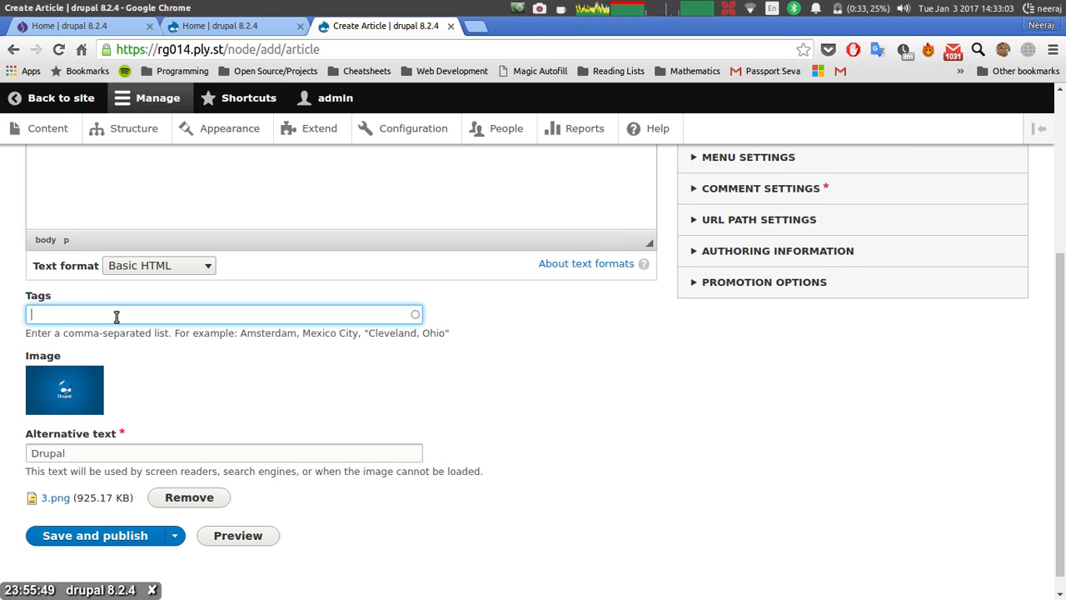
type("India")
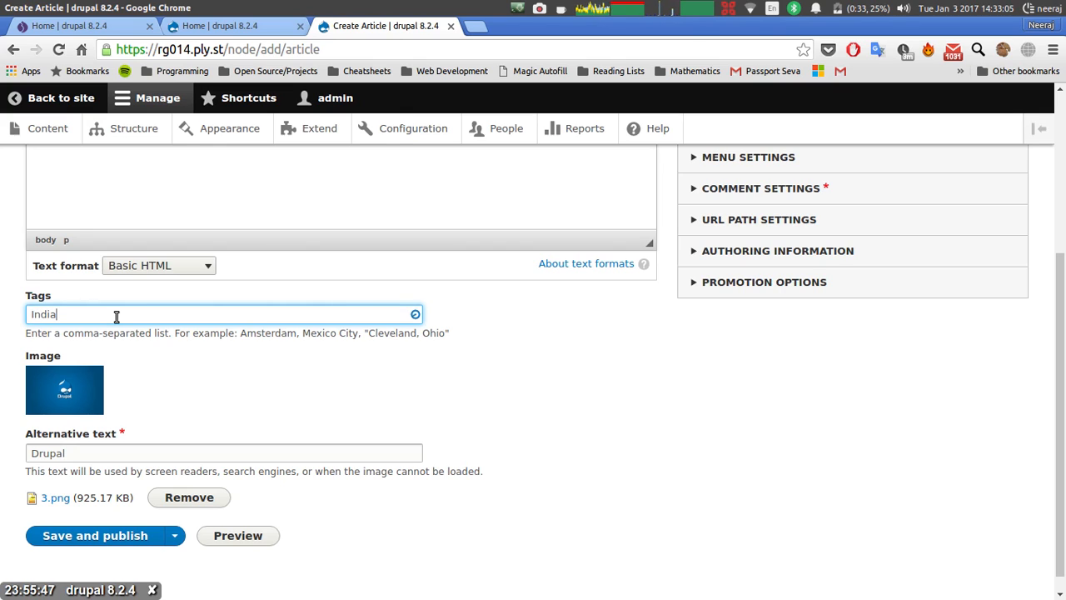
type(", Googl")
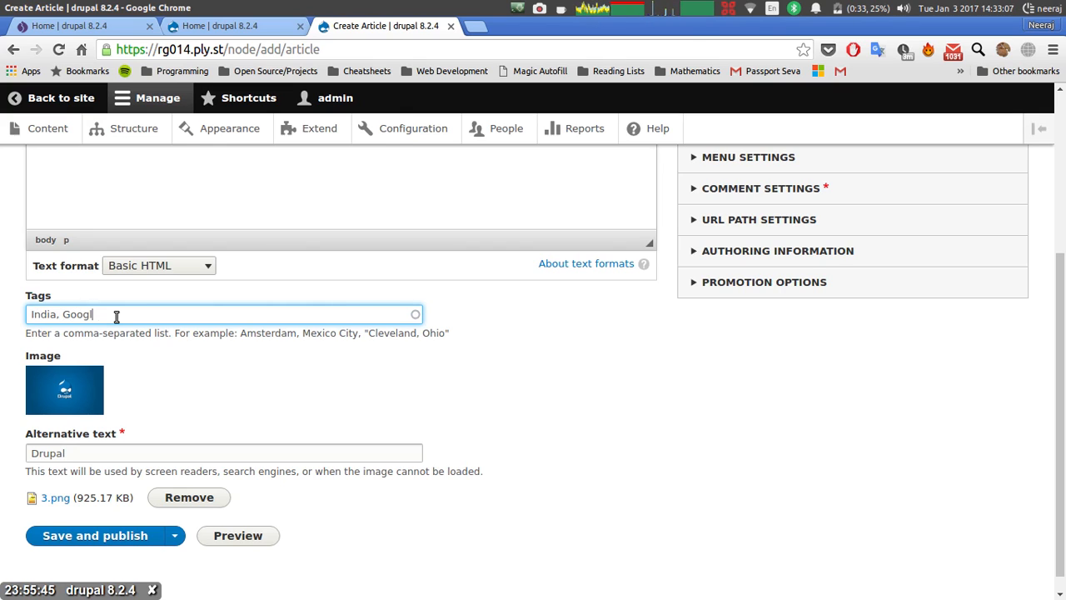
type("e")
scroll(96, 417, "down", 1)
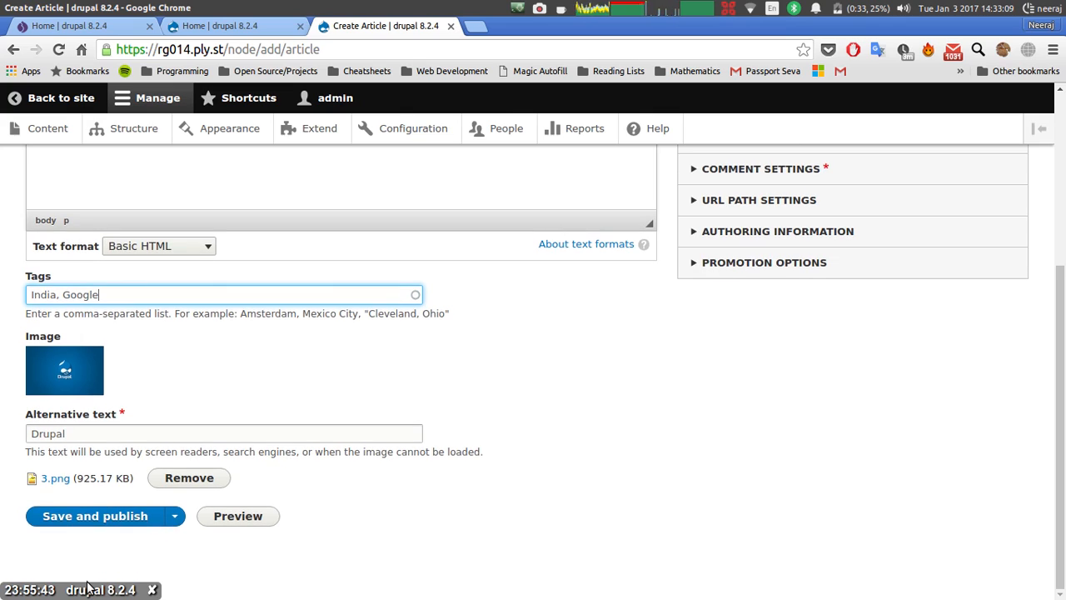
Publish Hello World! and post a comment with subject 'Hi' and text 'This is Drupal.'.
left_click(98, 525)
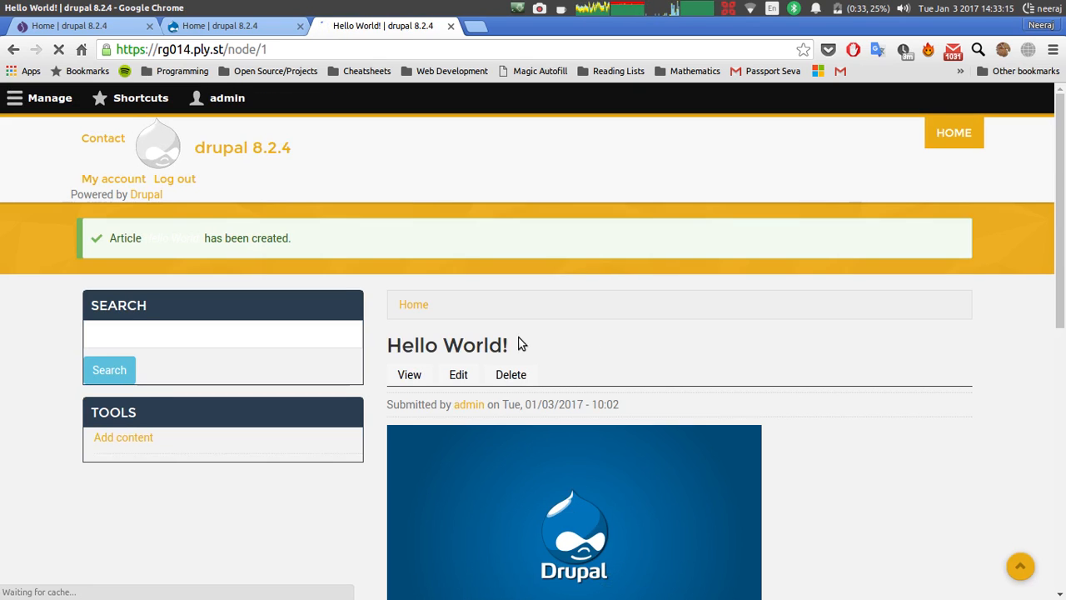
scroll(444, 454, "down", 5)
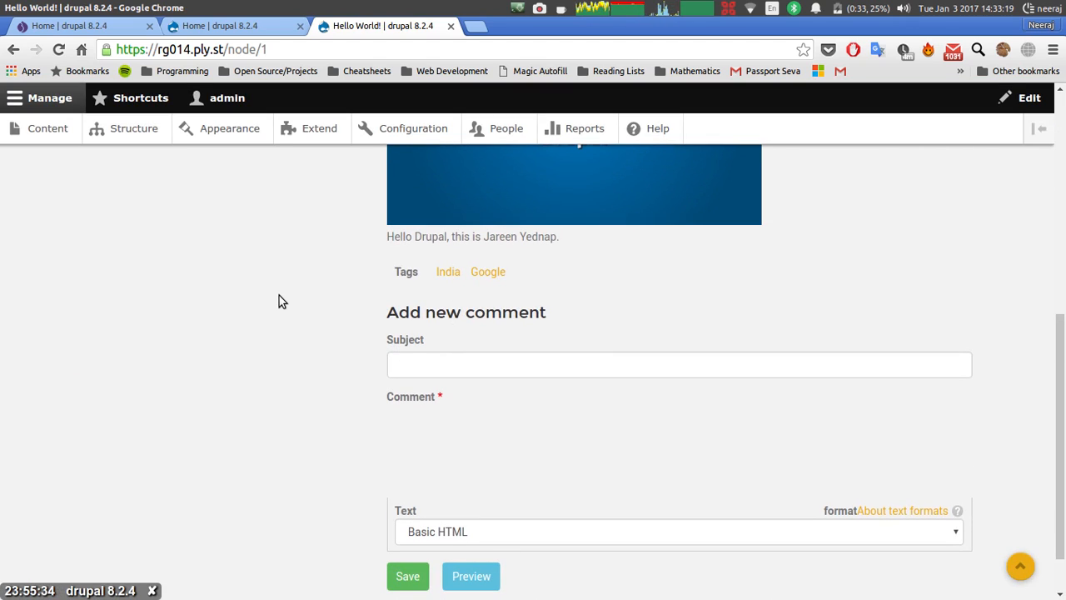
left_click(430, 363)
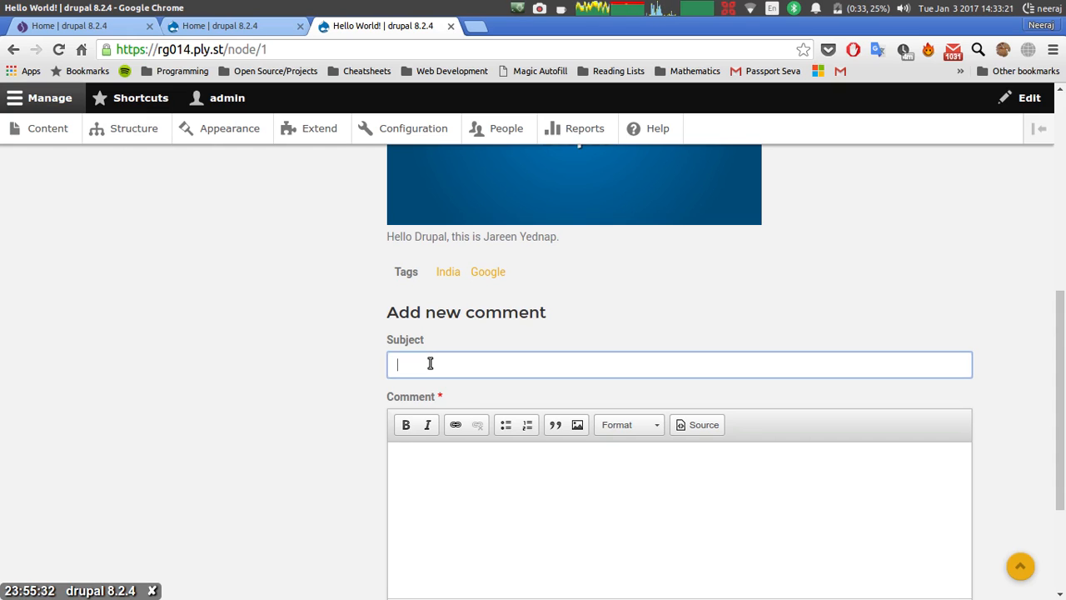
type("Hi")
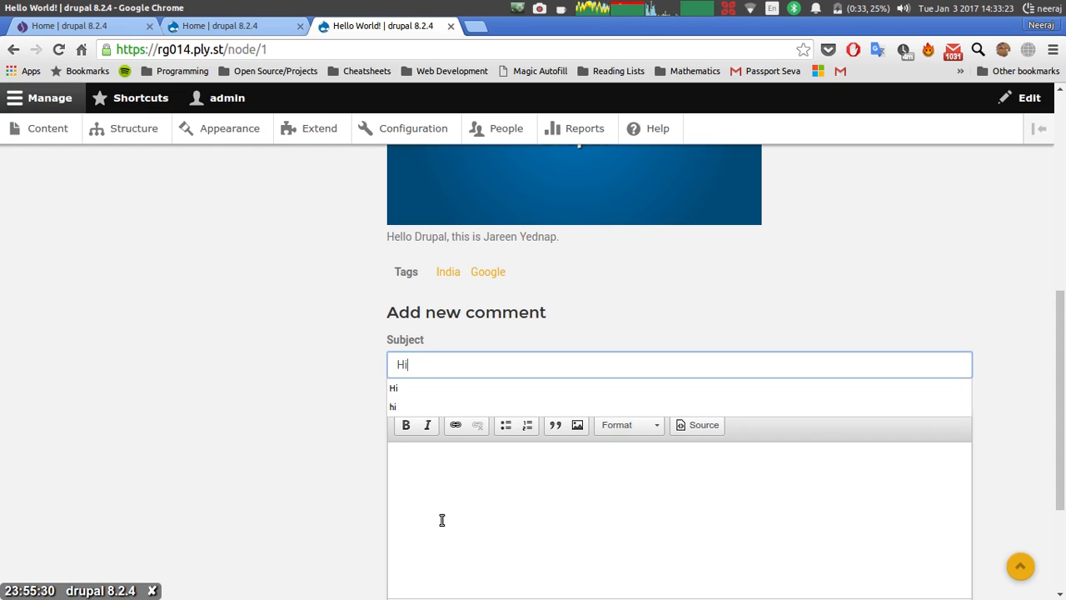
left_click(442, 522)
type("This")
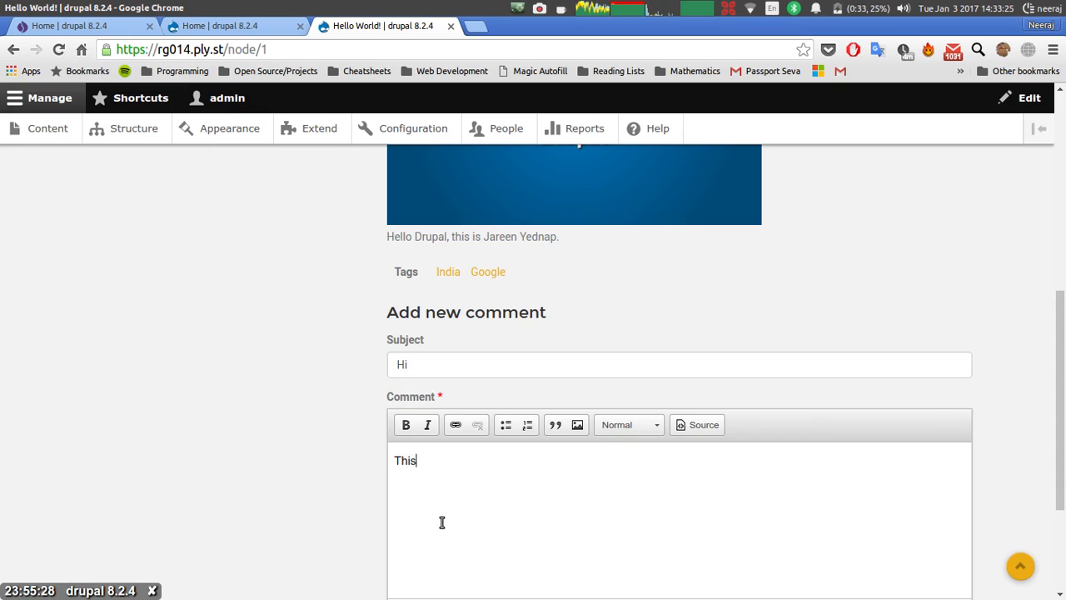
type(" Ins")
key("BackSpace")
type("is is")
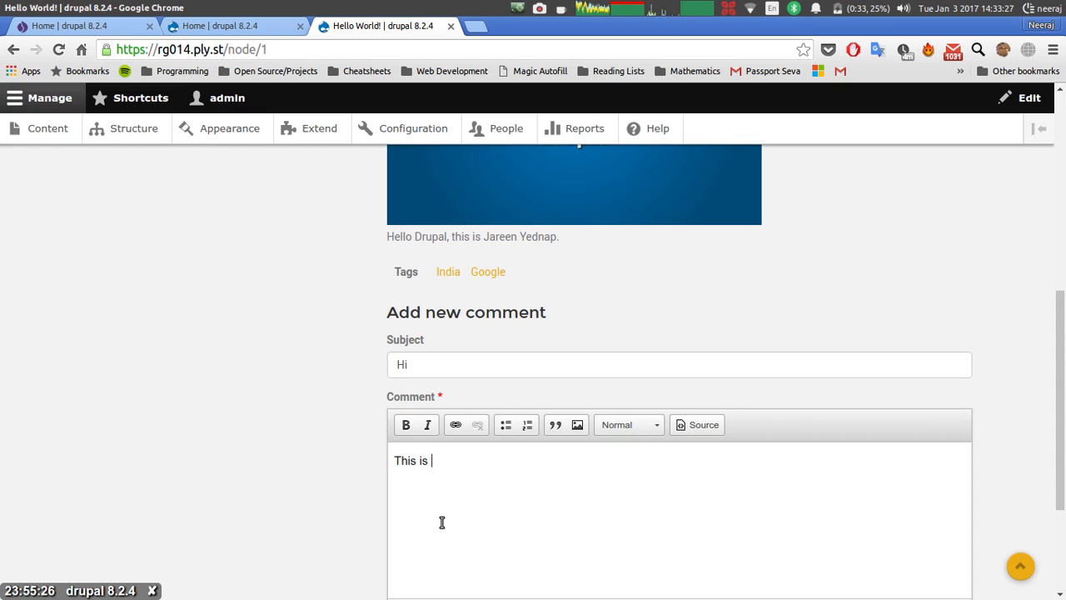
type("Drupal.")
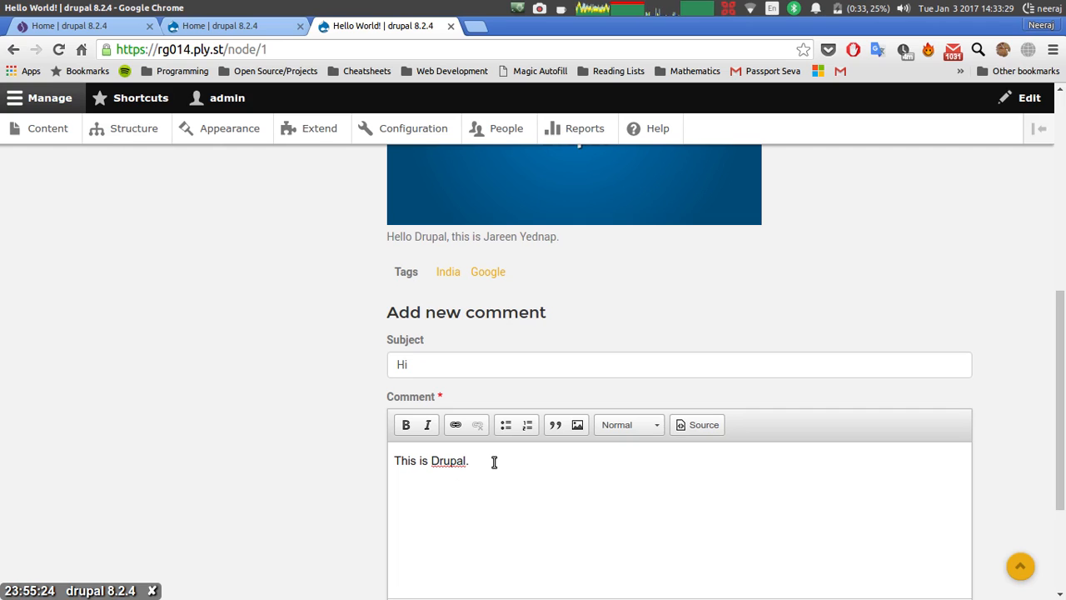
scroll(494, 462, "down", 3)
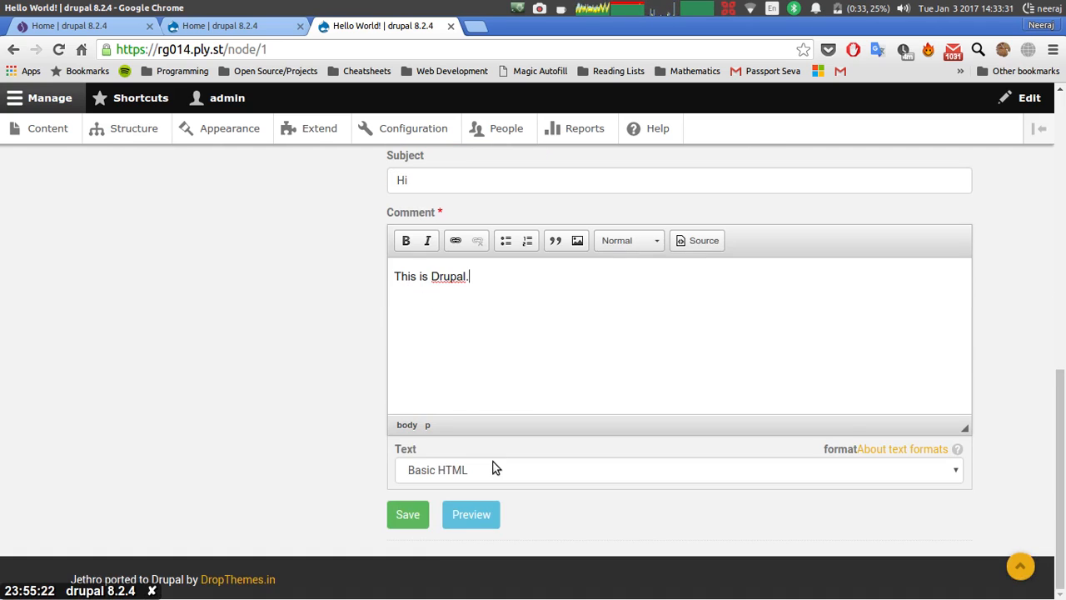
left_click(409, 514)
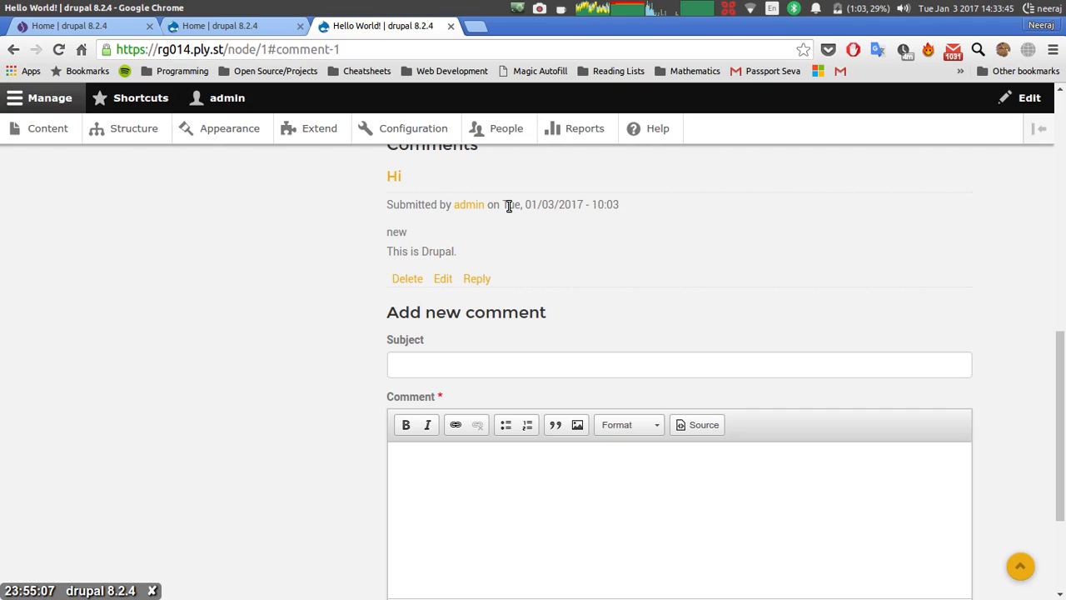
Remove node/1#comment-1 from the address to load the front page showing Hello World! with 1 comment.
left_click_drag(615, 206, 600, 206)
left_click(603, 207)
left_click(375, 234)
scroll(374, 235, "up", 11)
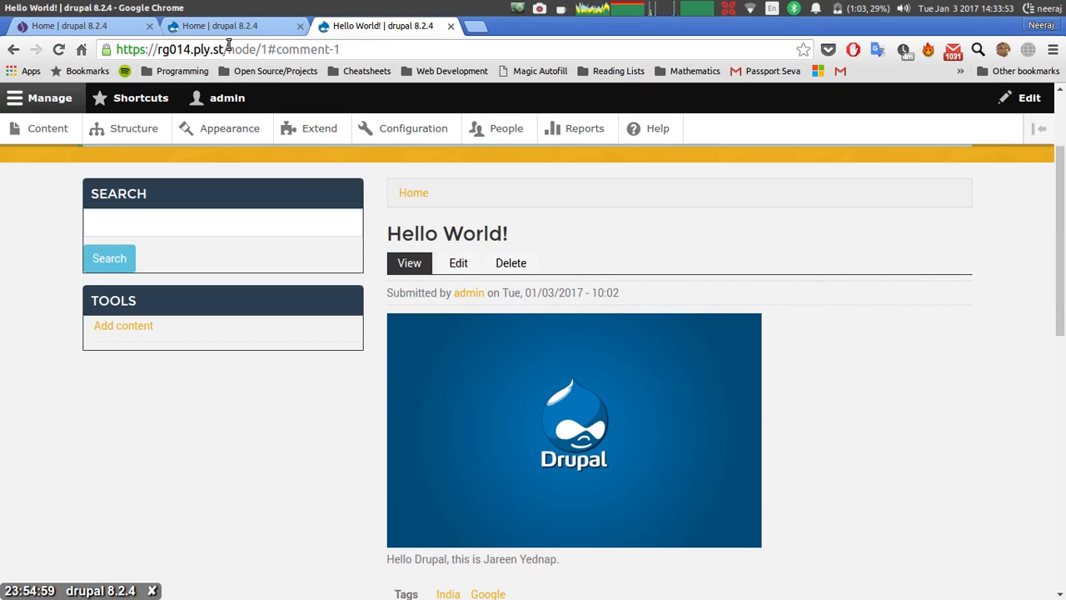
left_click_drag(230, 46, 452, 52)
key("BackSpace")
key("Return")
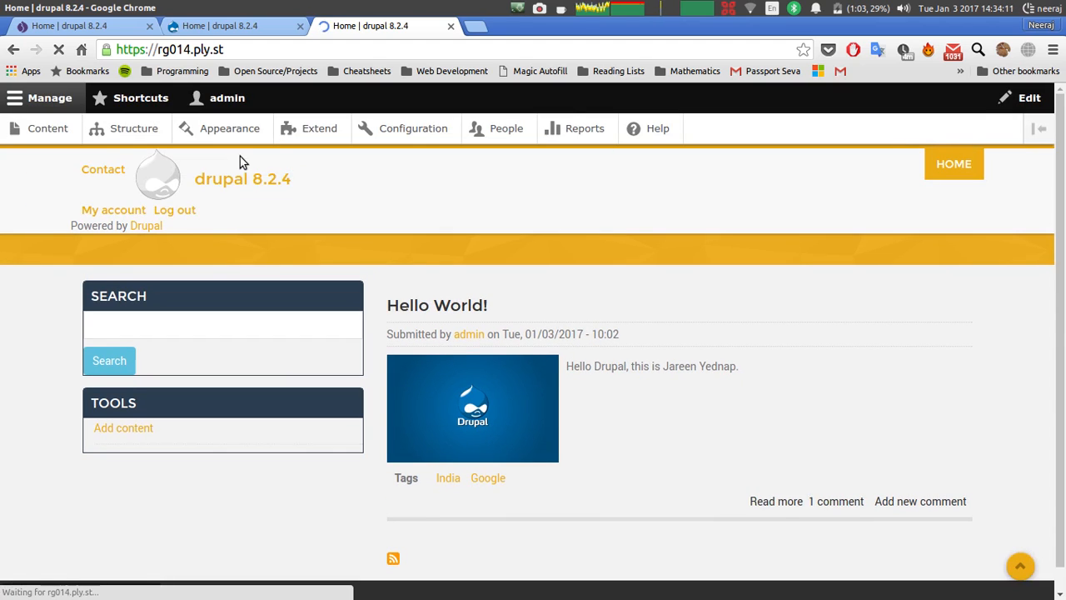
Go to Structure > Menus and choose Add link for the Main navigation menu.
left_click(121, 143)
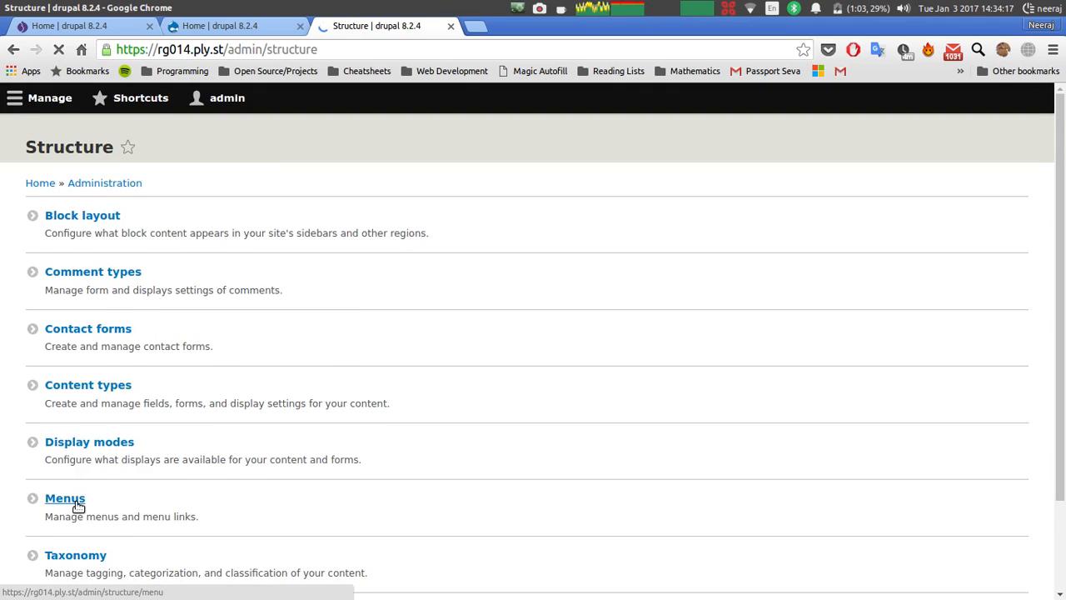
left_click(79, 479)
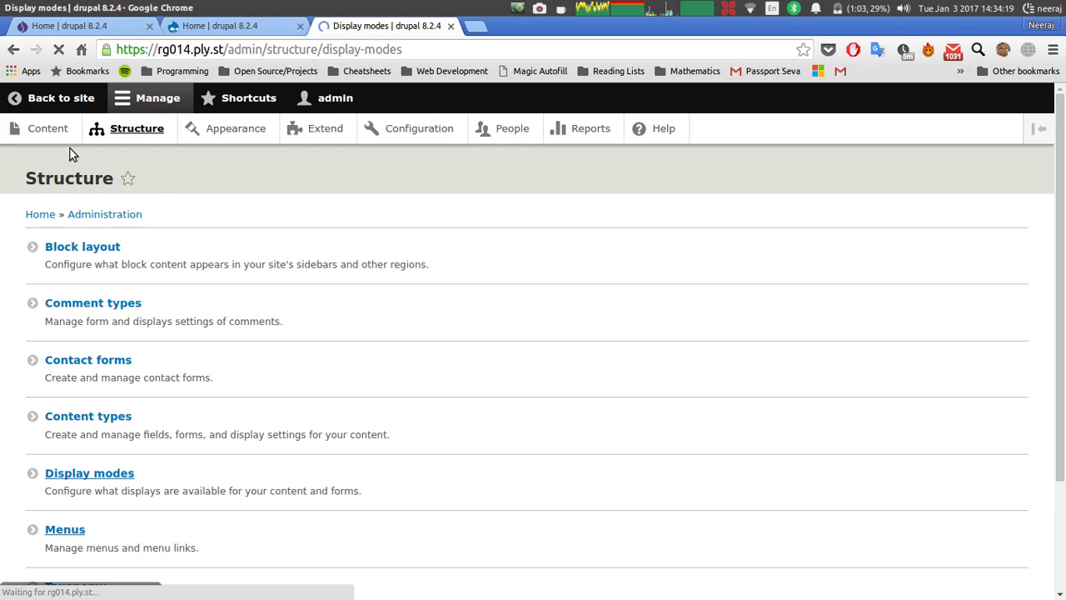
left_click(10, 51)
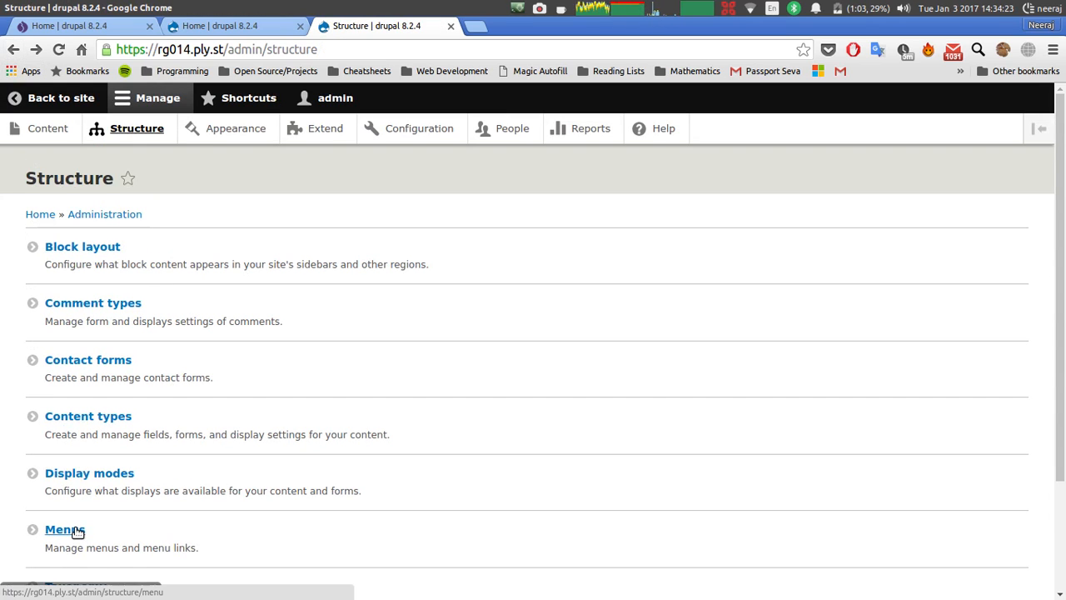
left_click(75, 536)
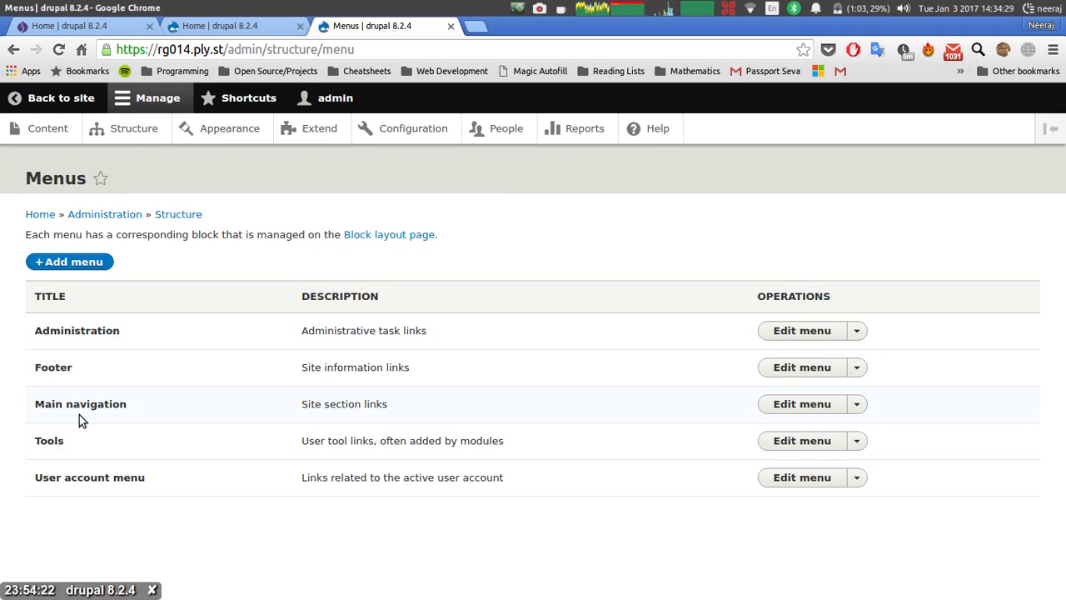
left_click(856, 406)
left_click(818, 425)
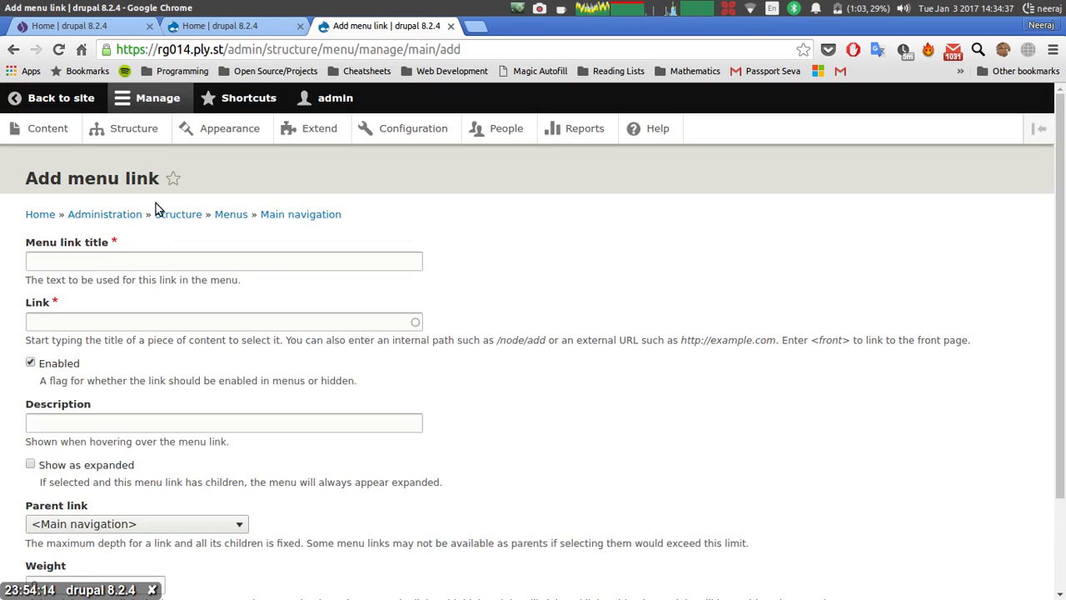
Save a 'Hello World' Main navigation link to the site URL plus /node/1, then return to the site.
left_click(167, 258)
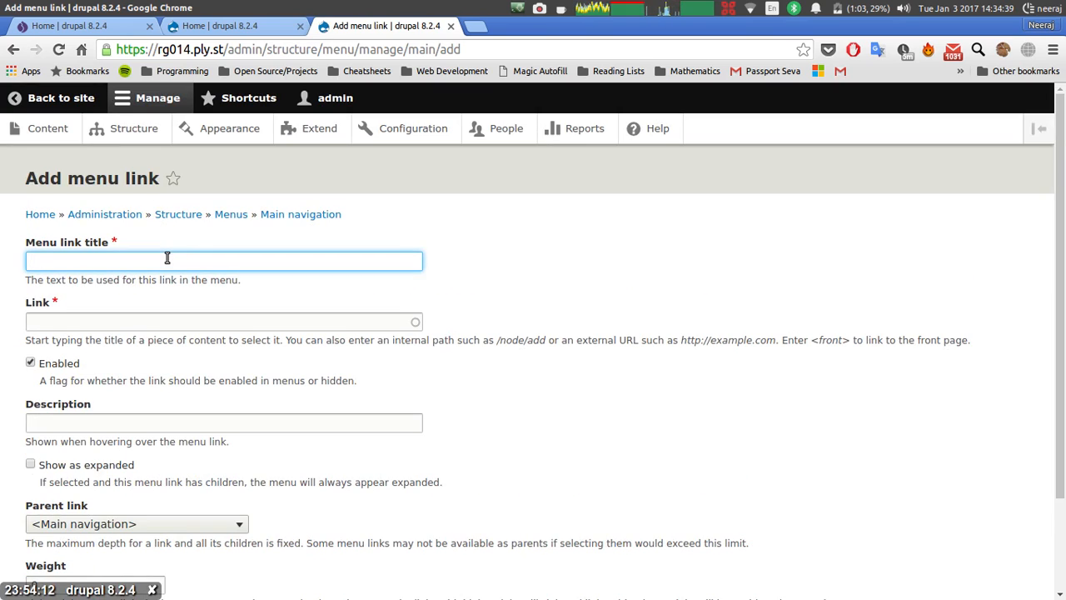
type("Hello World")
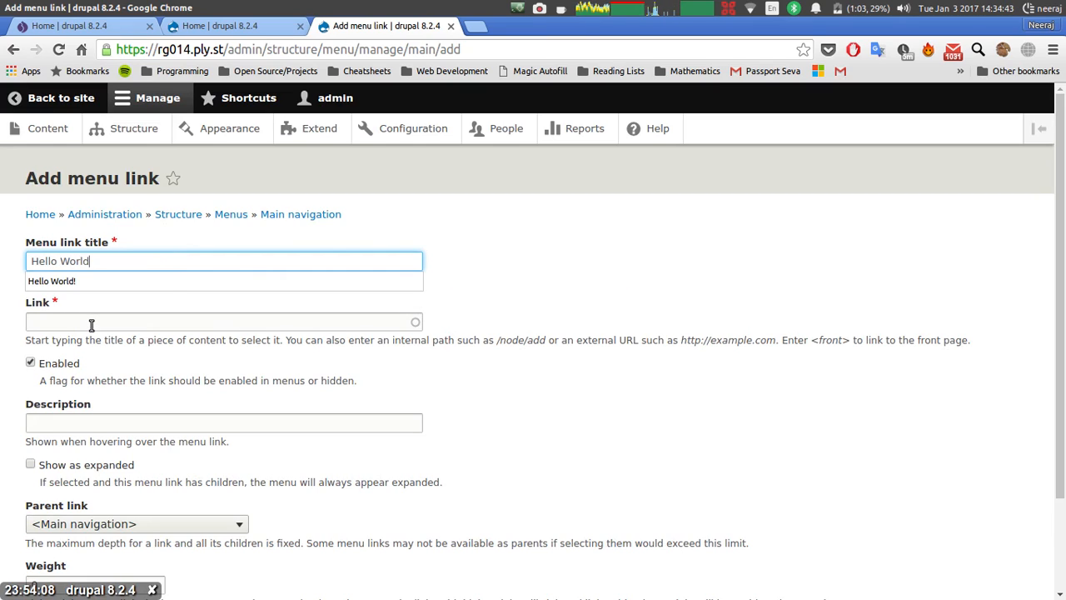
left_click(92, 325)
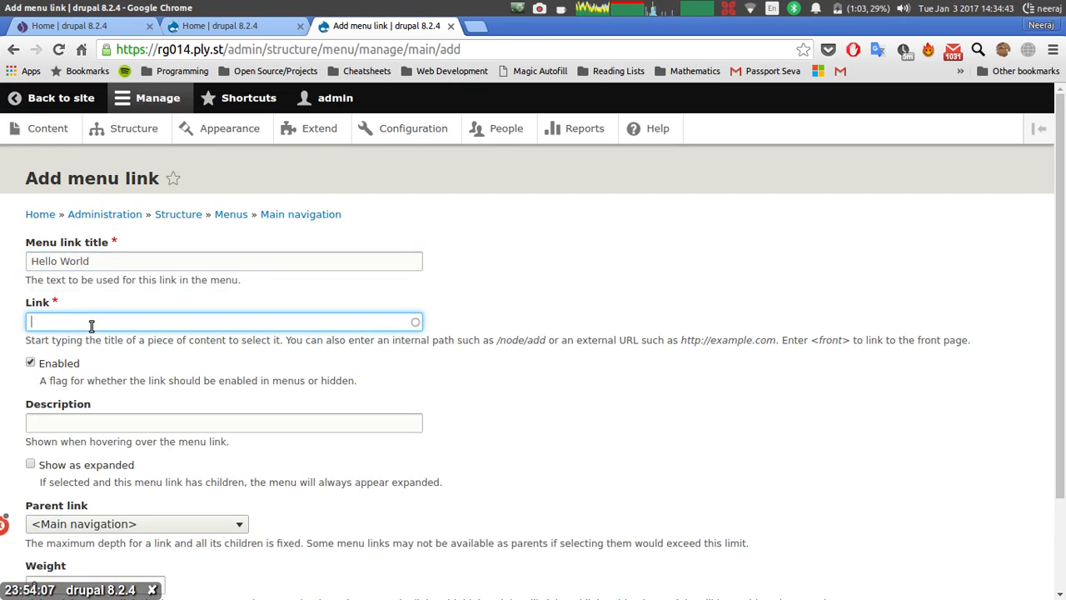
left_click_drag(224, 49, 106, 50)
key("ctrl+c")
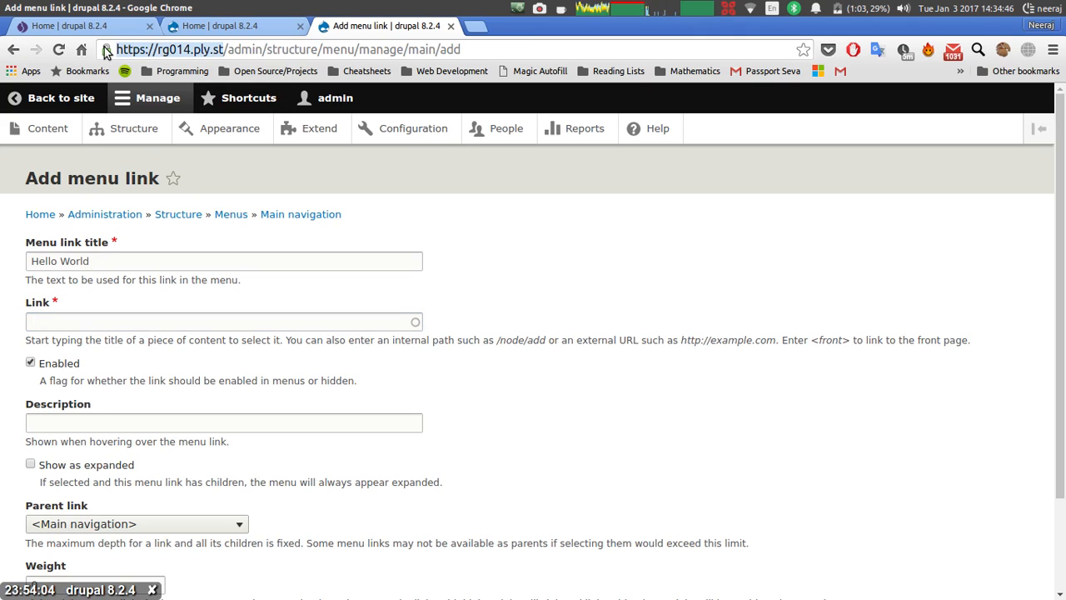
left_click(134, 322)
key("ctrl+v")
type("/")
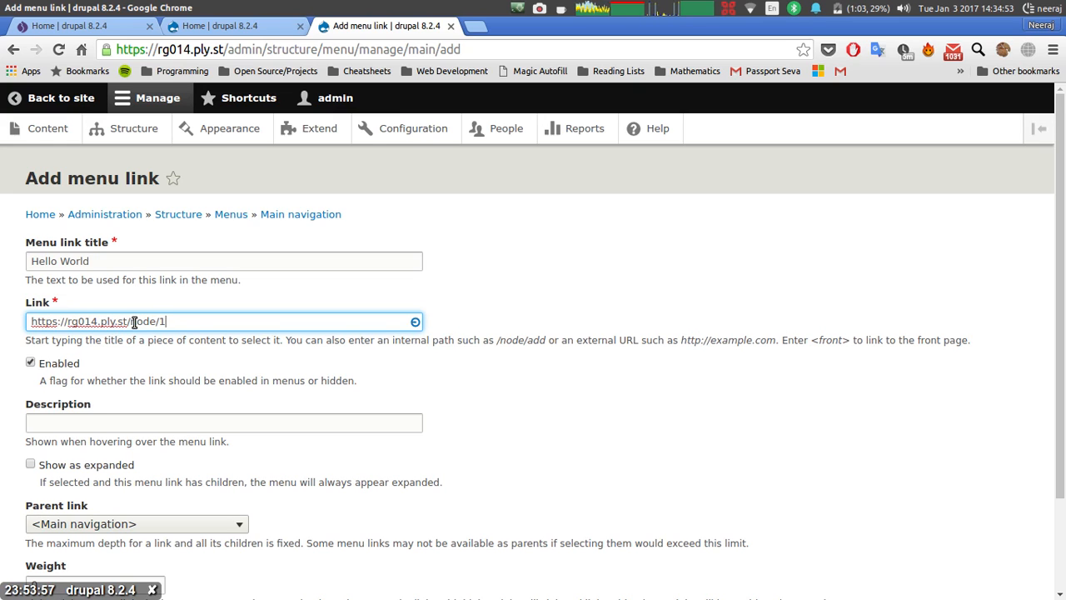
type("node/1")
scroll(157, 362, "down", 3)
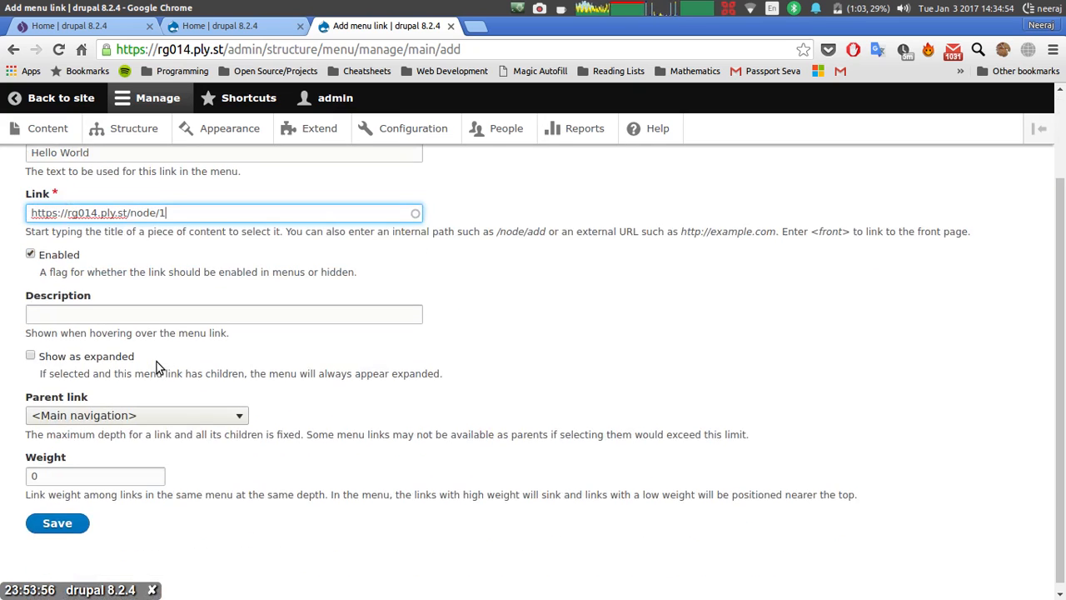
left_click(58, 525)
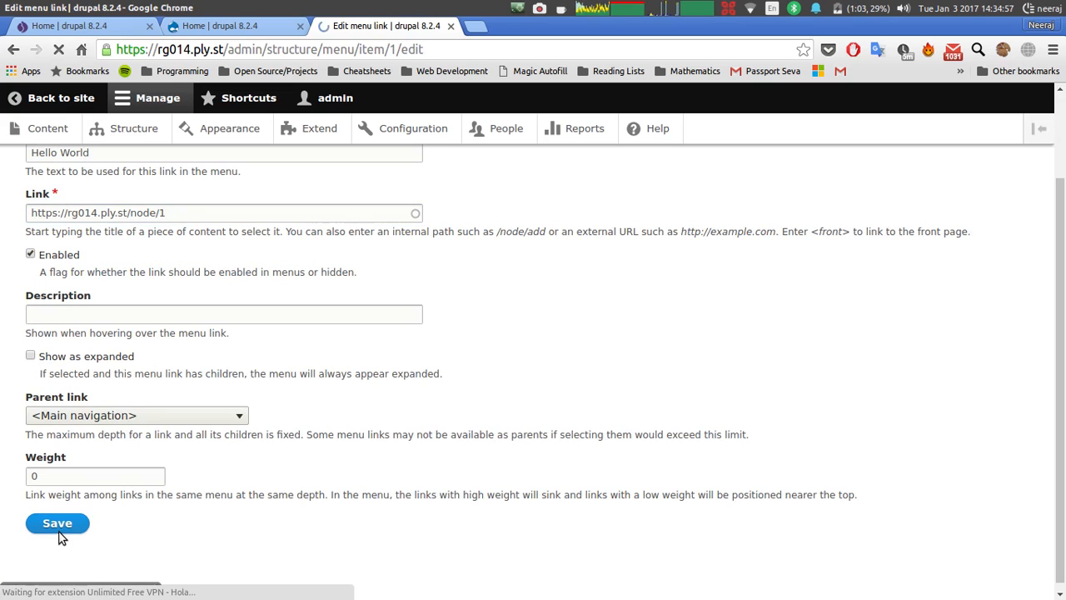
left_click(40, 105)
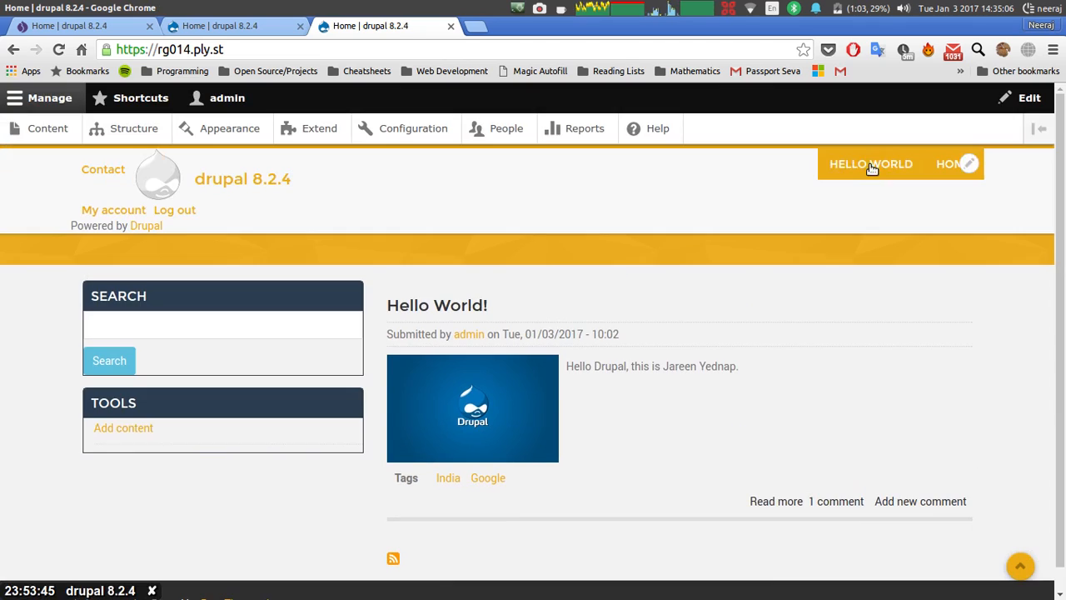
left_click(47, 97)
mouse_move(866, 140)
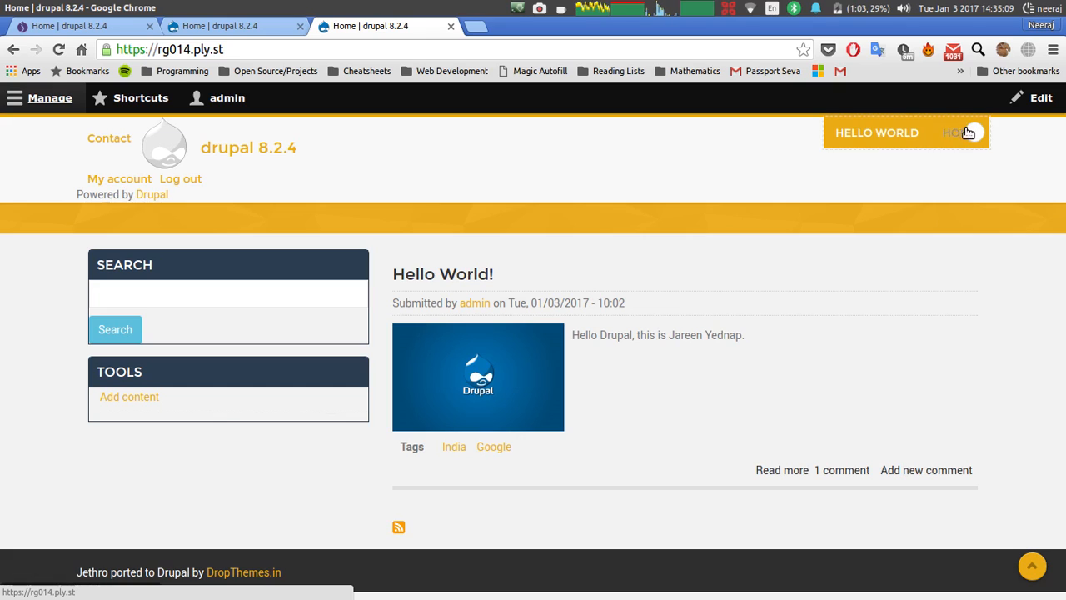
left_click(831, 139)
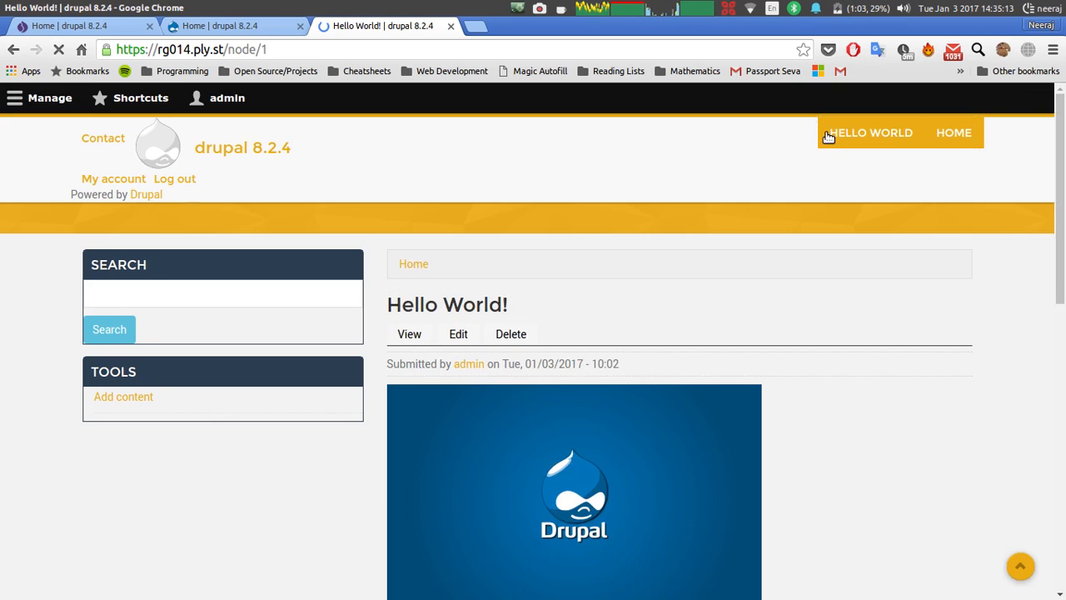
scroll(660, 348, "down", 10)
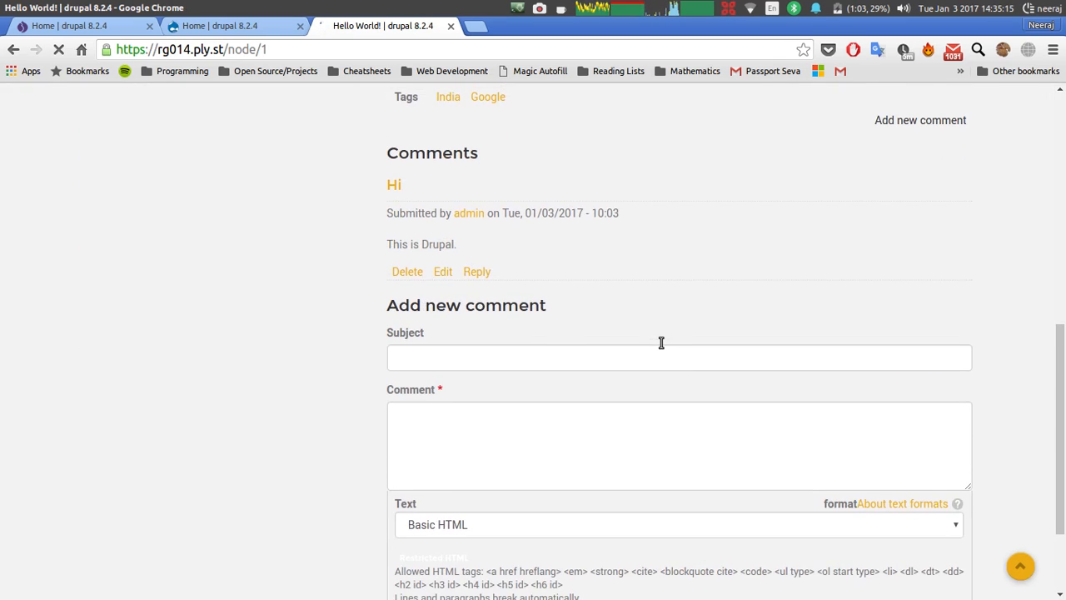
scroll(571, 241, "up", 10)
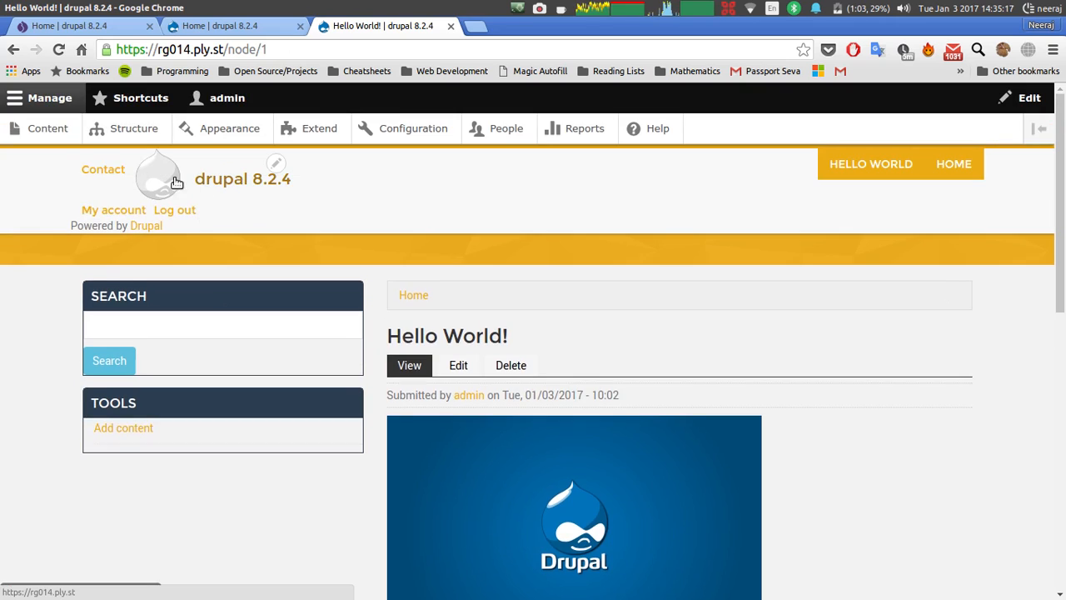
left_click(41, 127)
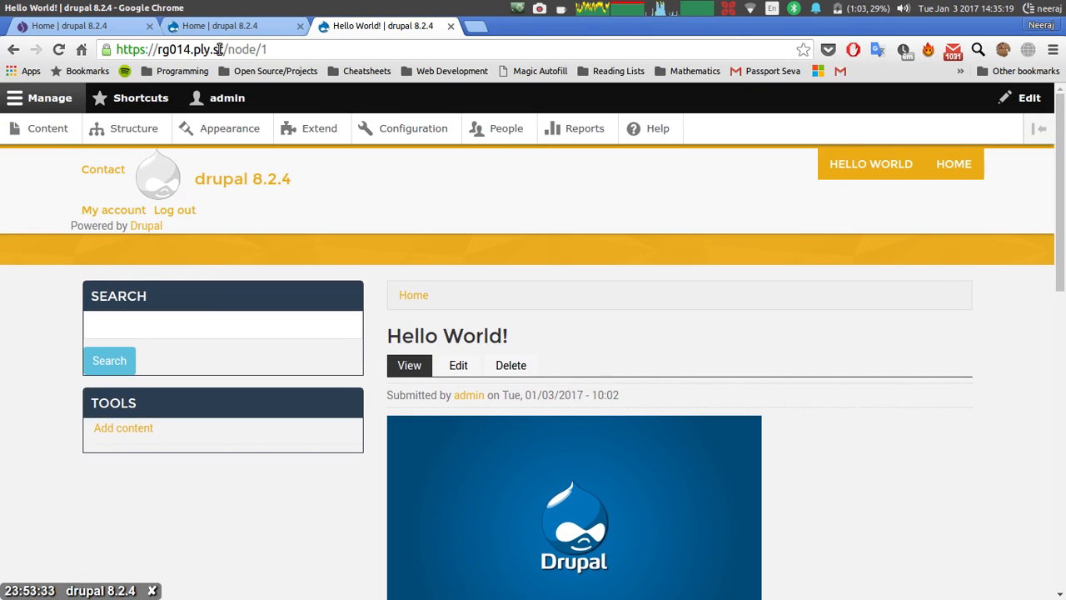
left_click_drag(226, 49, 399, 50)
key("BackSpace")
key("Return")
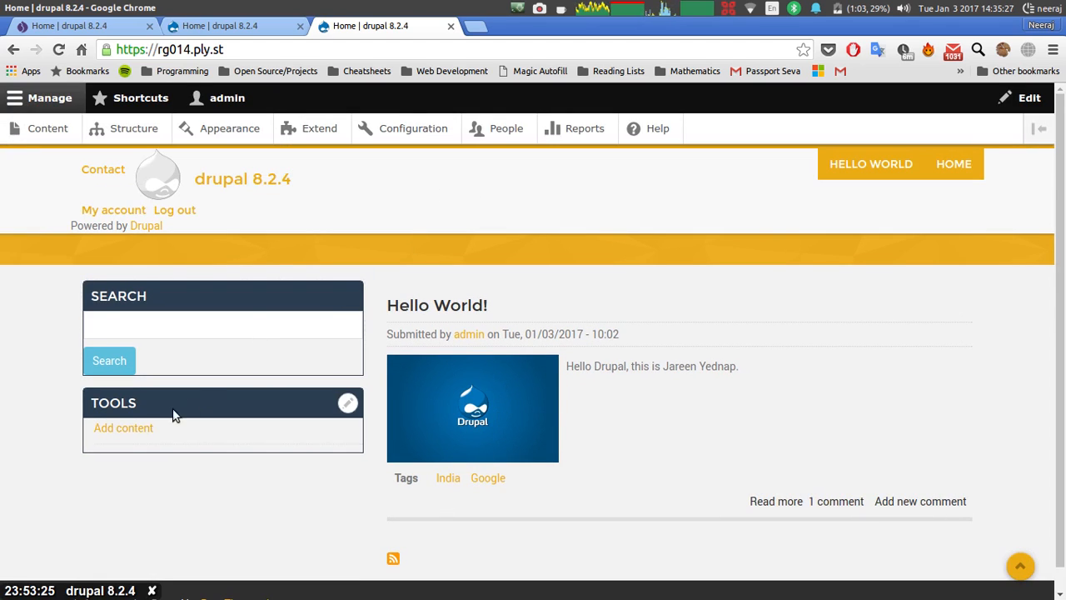
Start a new Article titled 'Drupalicon'.
left_click(137, 433)
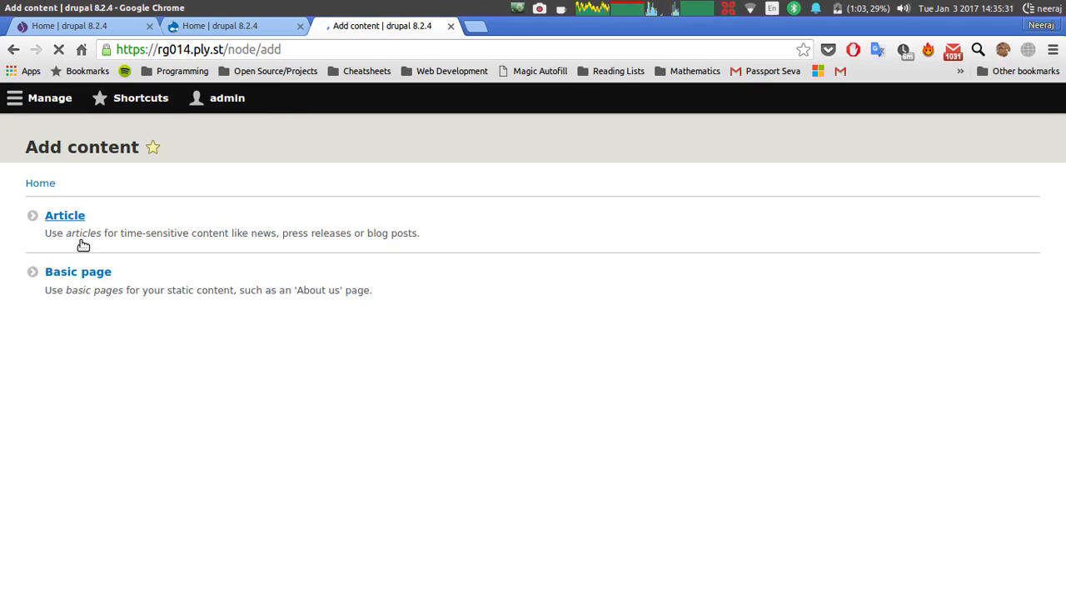
left_click(77, 249)
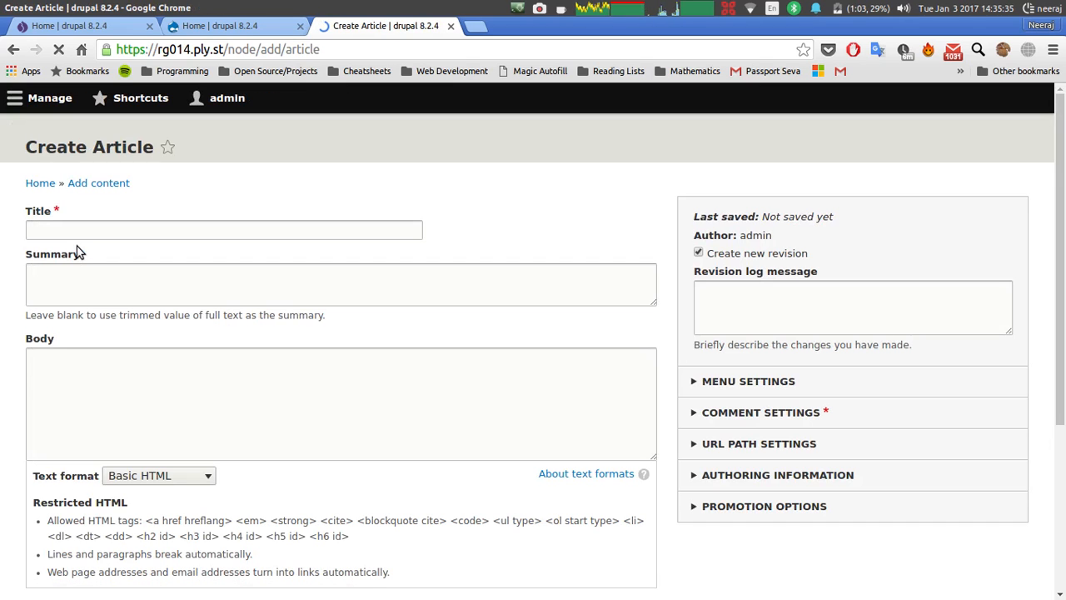
left_click(98, 229)
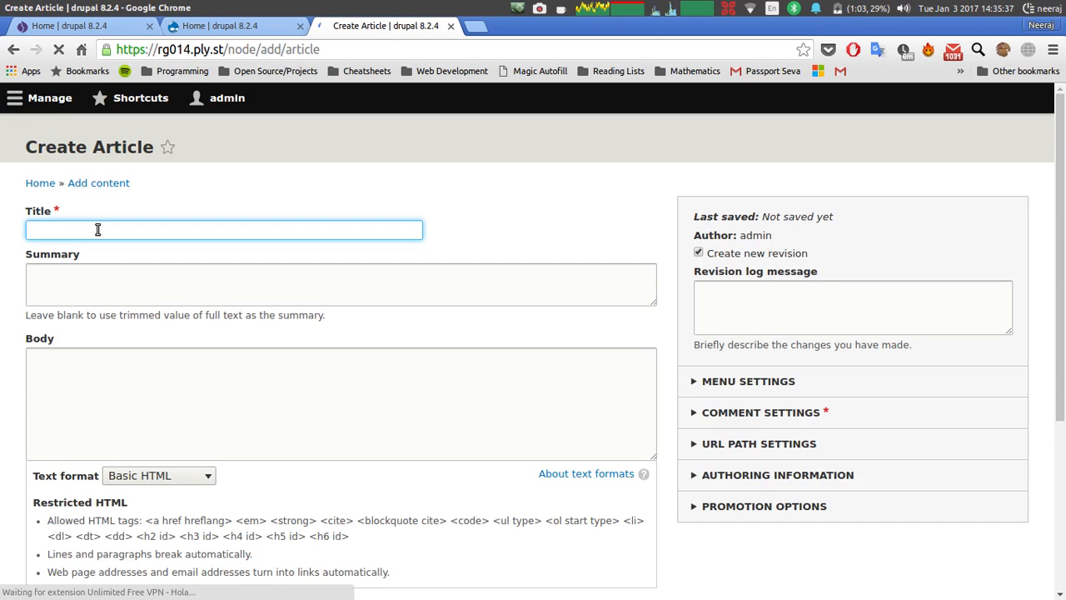
type("Drupal")
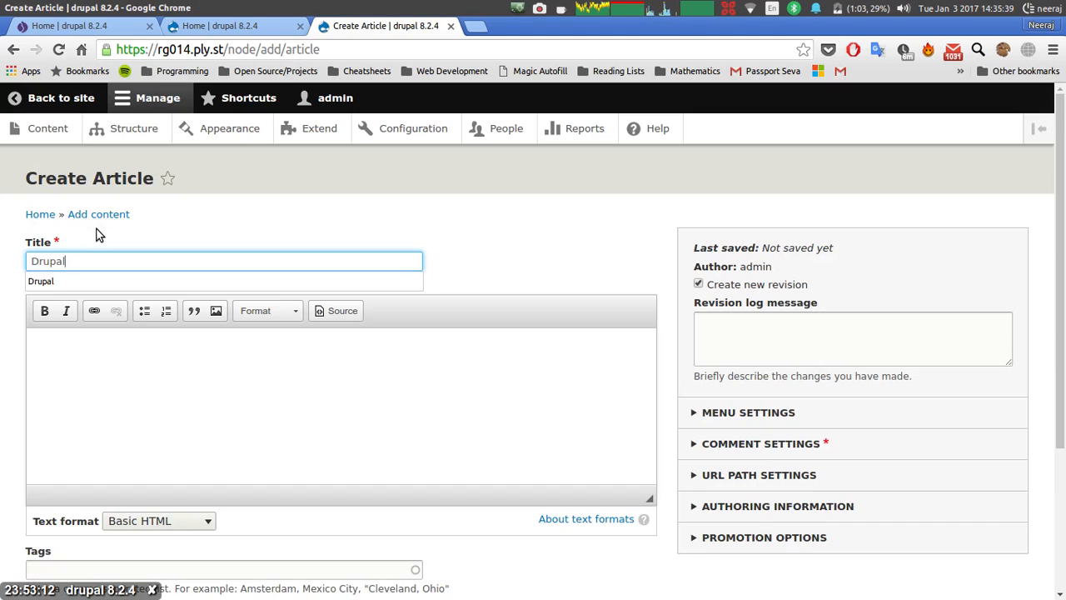
type("icon")
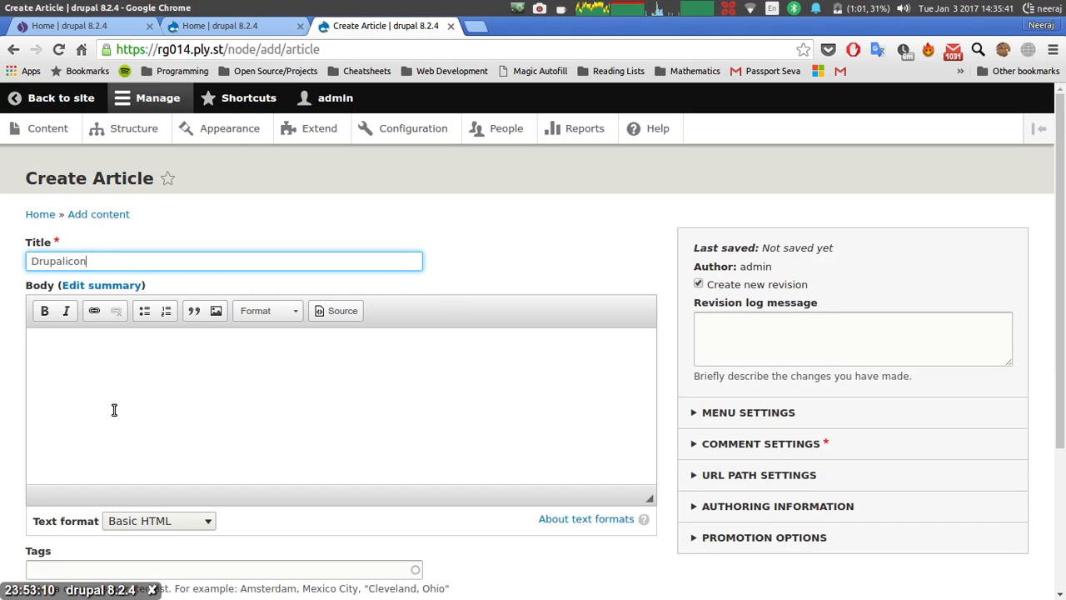
Enter the body text 'This is a bot.' and bring up the image file picker.
left_click(115, 408)
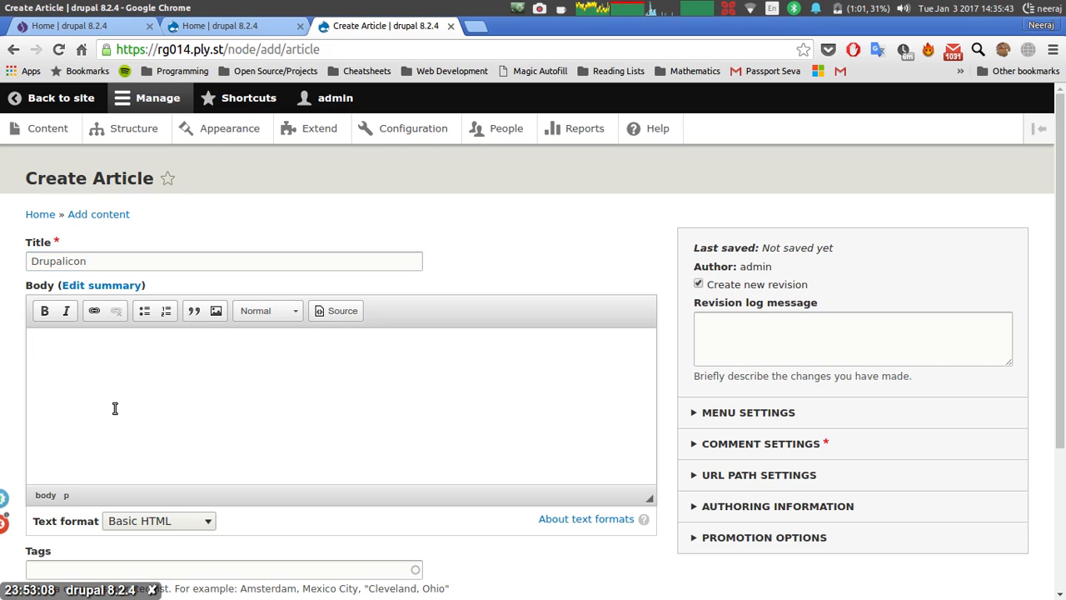
type("This ia")
key("BackSpace")
key("BackSpace")
type("s a bot.")
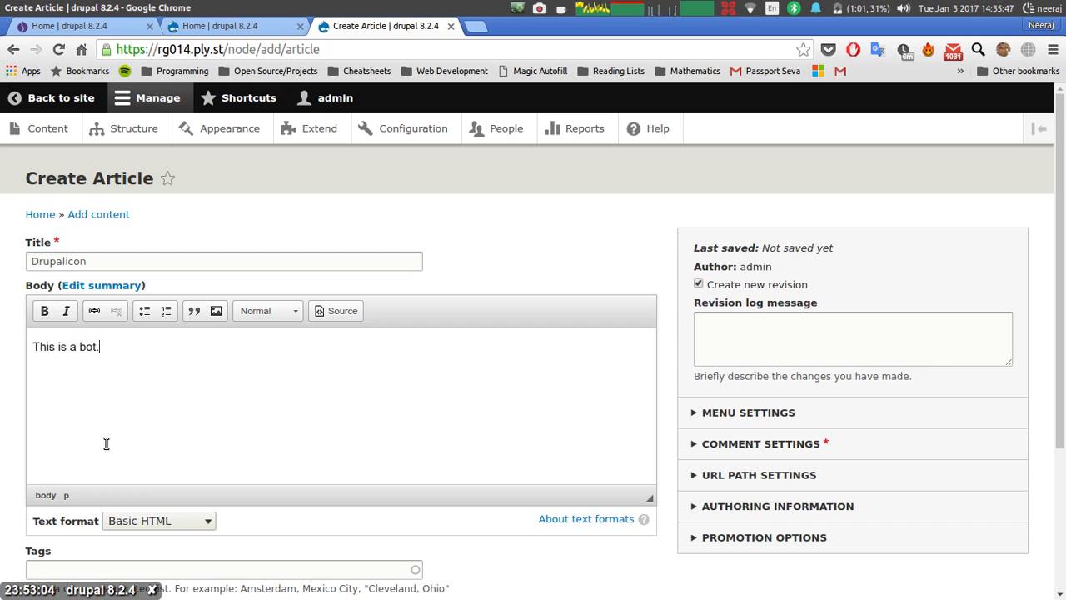
scroll(94, 472, "down", 3)
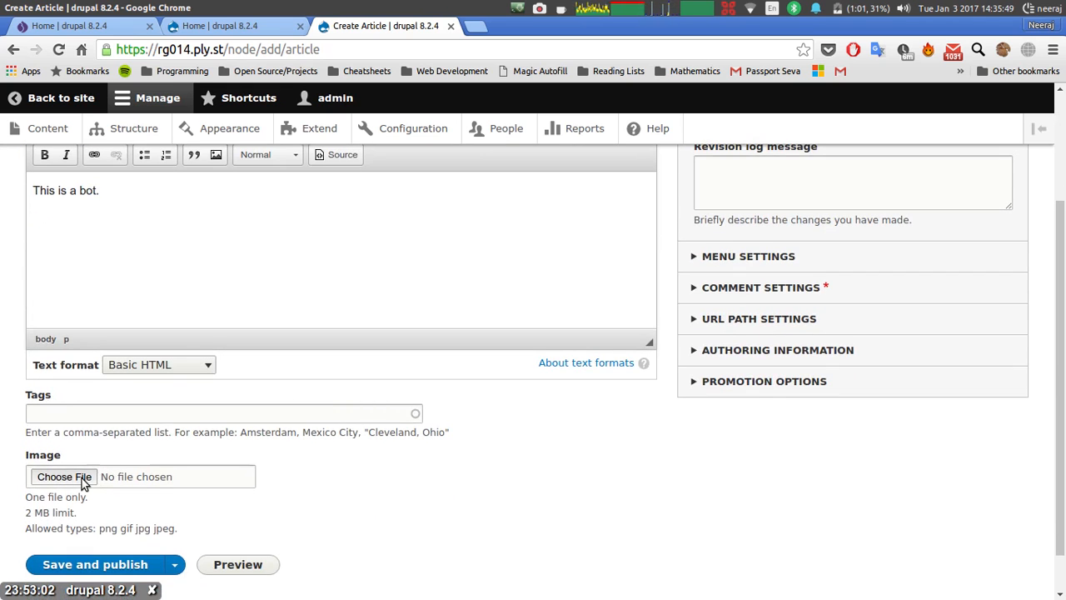
left_click(81, 478)
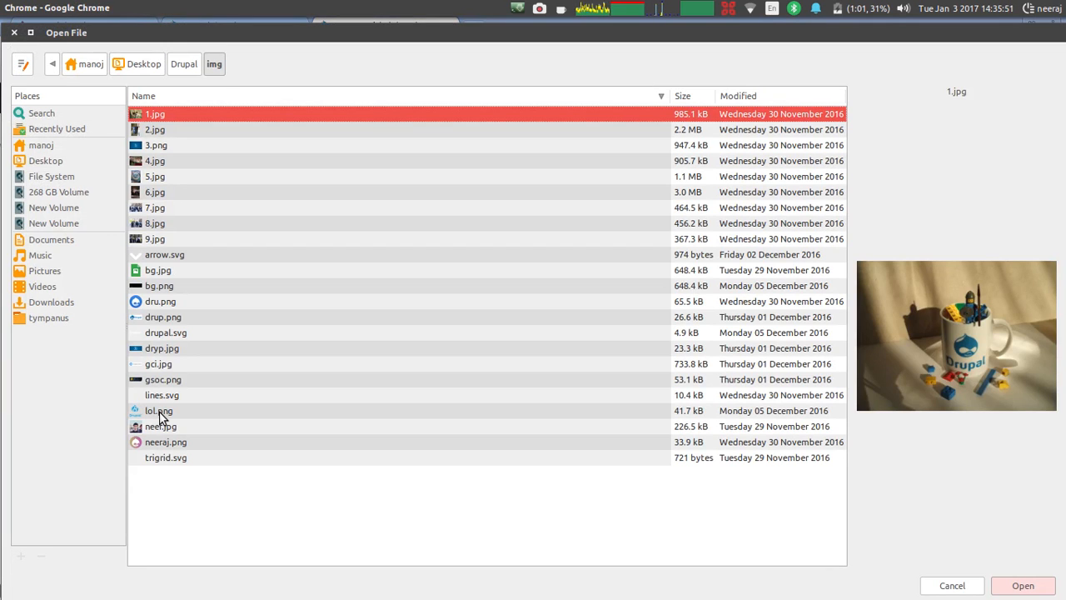
Attach lol.png as the image with alternative text 'druplicon', then save and publish the article.
double_click(159, 412)
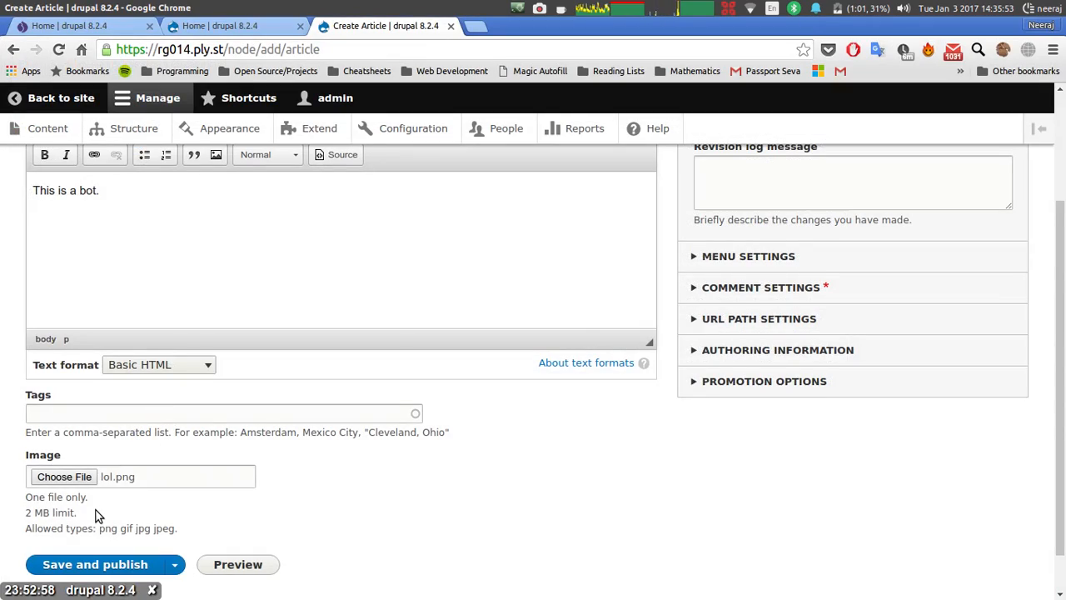
key("ctrl+alt+Right")
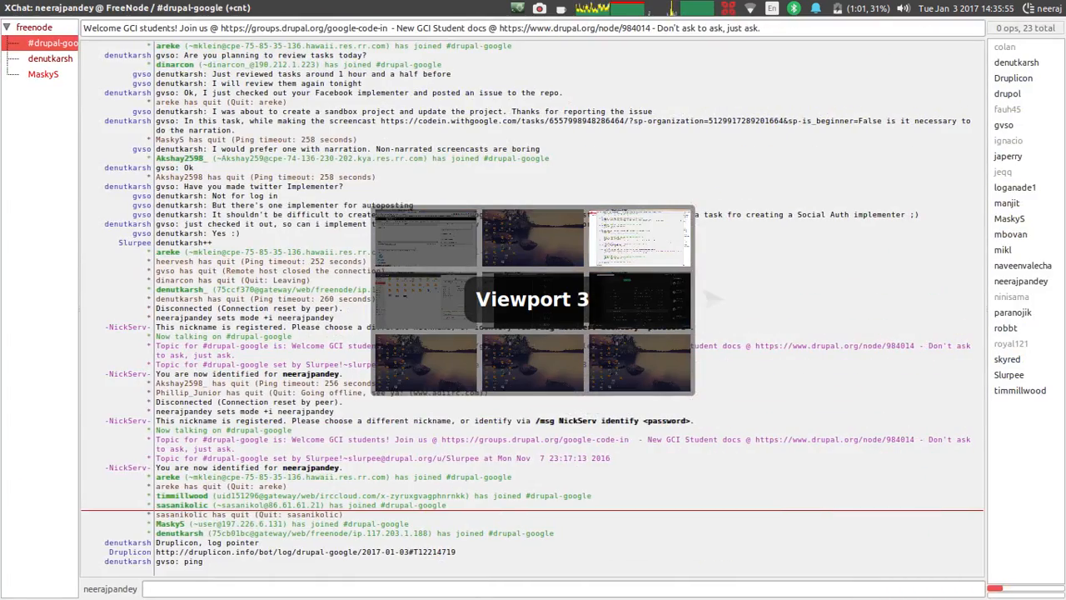
key("ctrl+alt+Left")
key("ctrl+alt+Left")
scroll(76, 516, "down", 2)
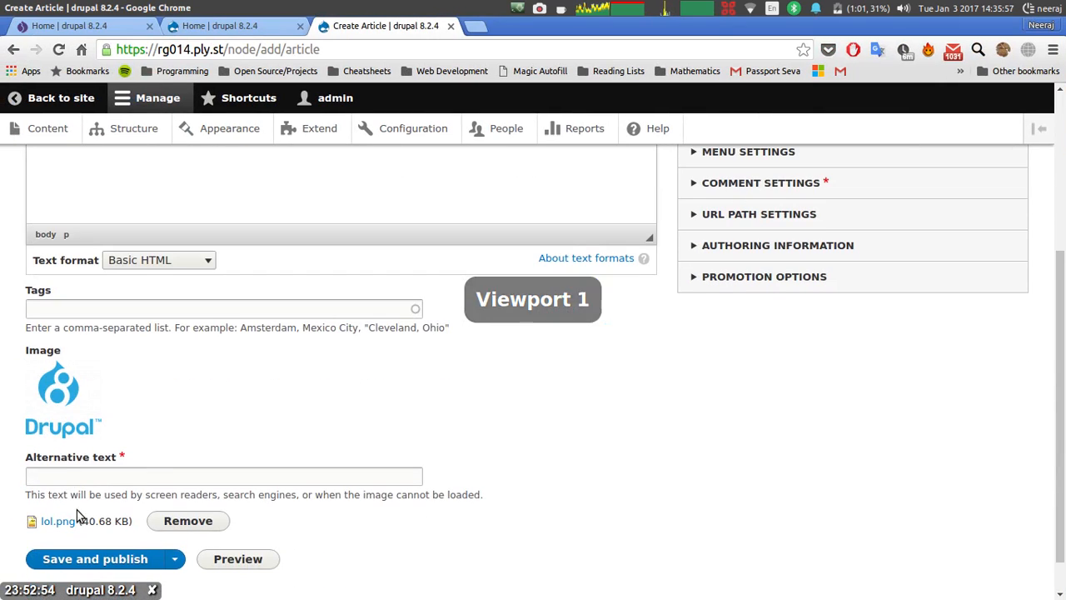
left_click(80, 479)
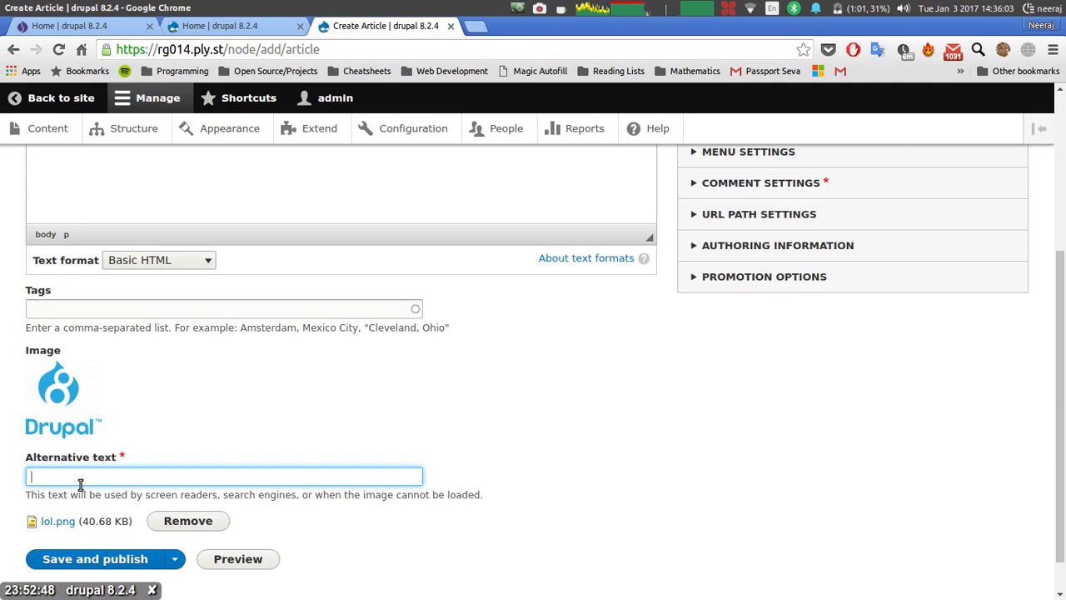
type("dru")
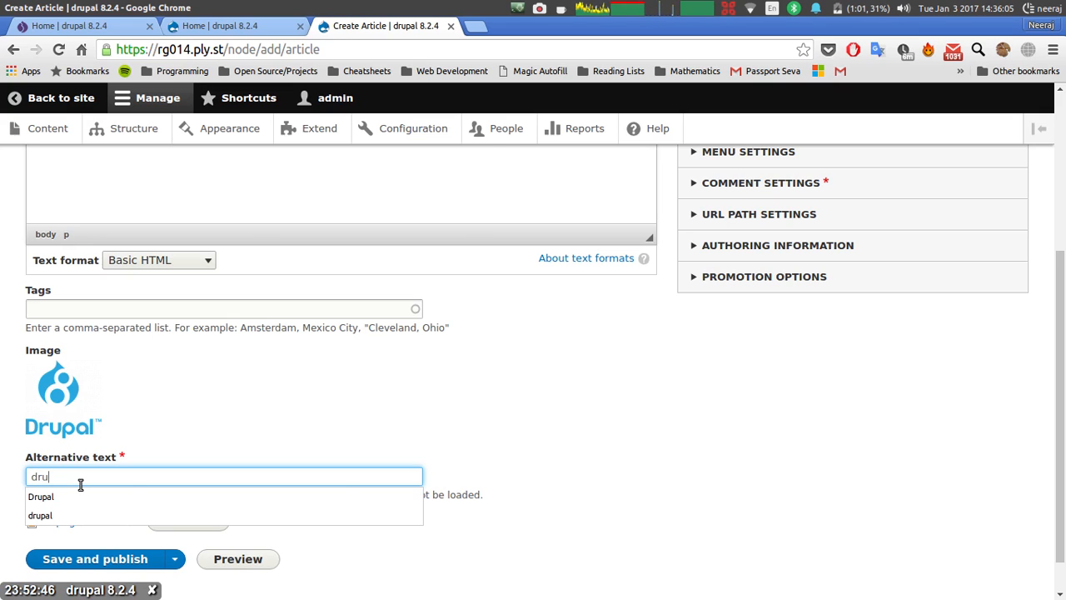
type("plicon")
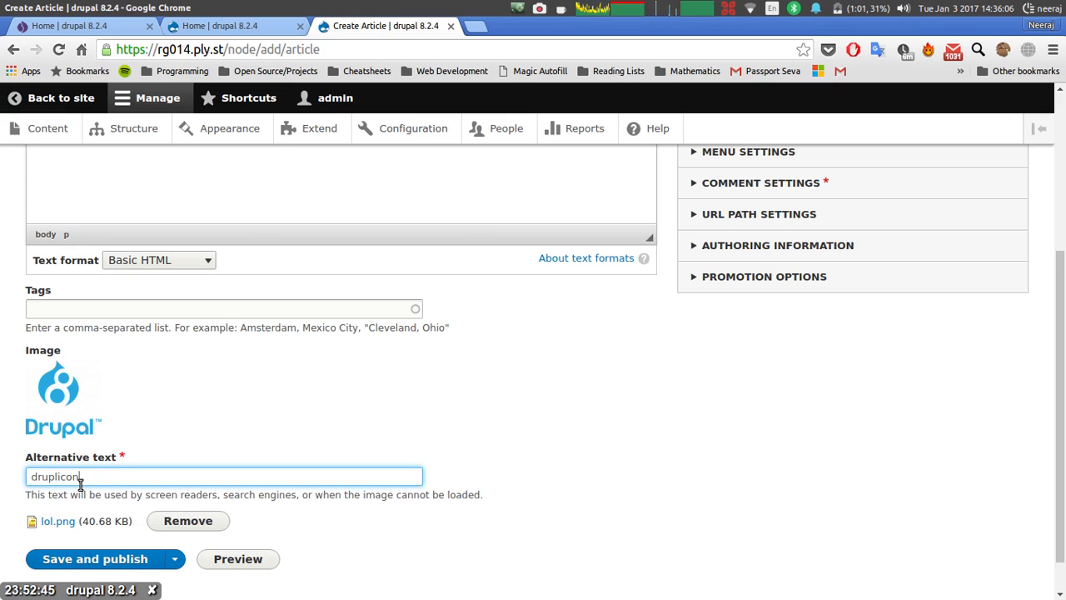
left_click(116, 563)
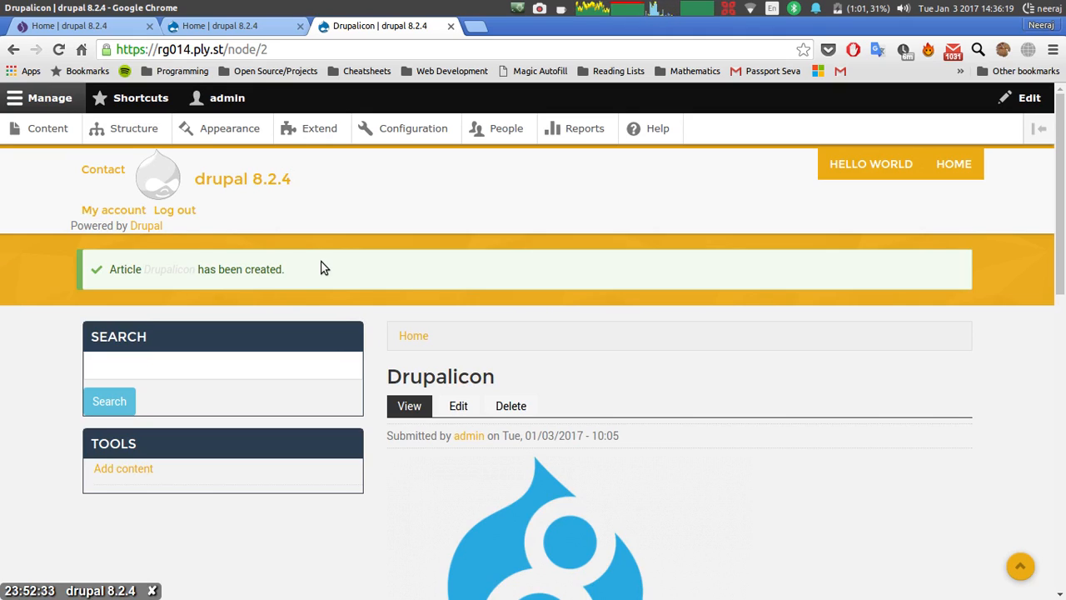
Start a comment on the Drupalicon article with the subject 'Hi'.
left_click_drag(288, 272, 90, 270)
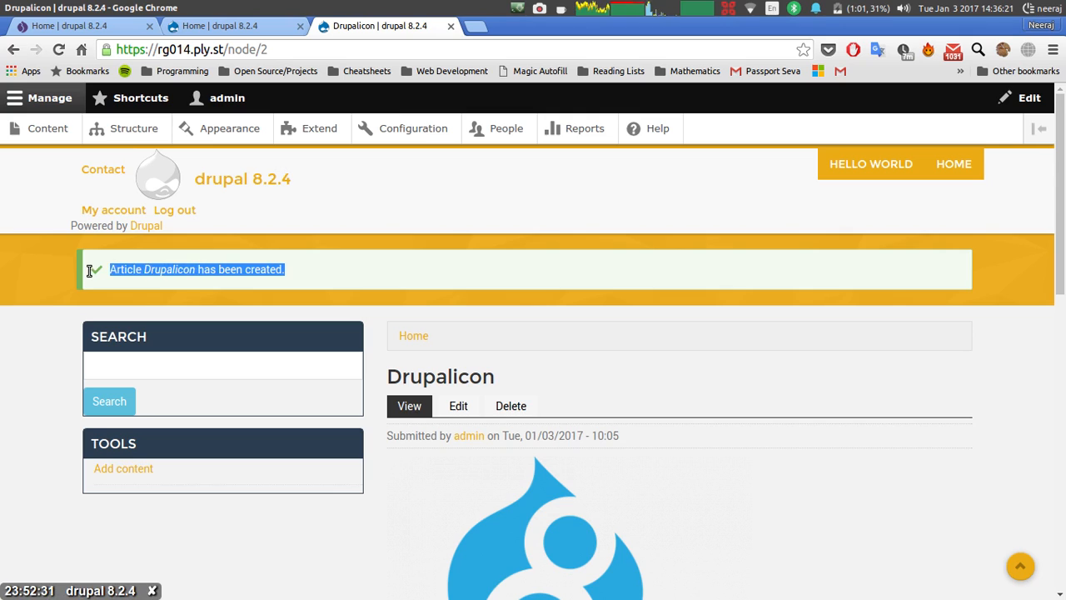
left_click(180, 280)
scroll(181, 283, "down", 5)
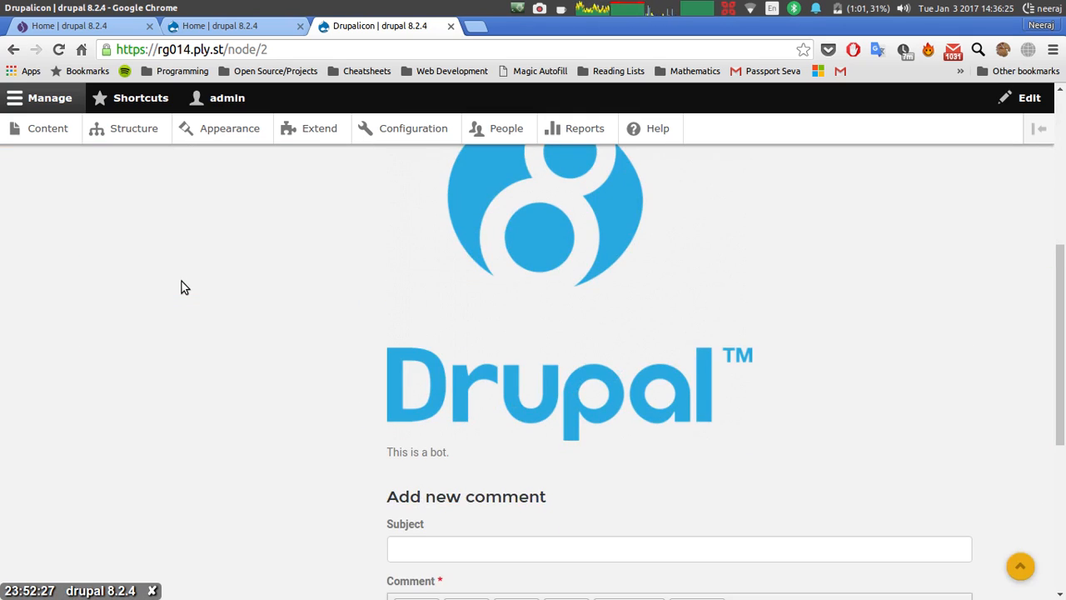
scroll(181, 284, "up", 5)
scroll(519, 282, "down", 6)
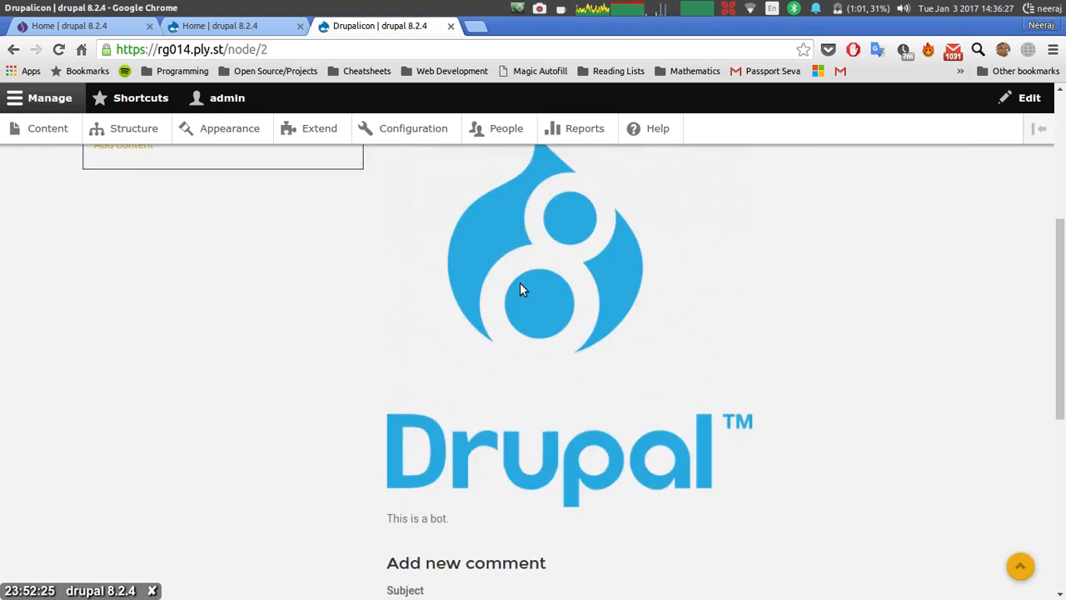
left_click(474, 373)
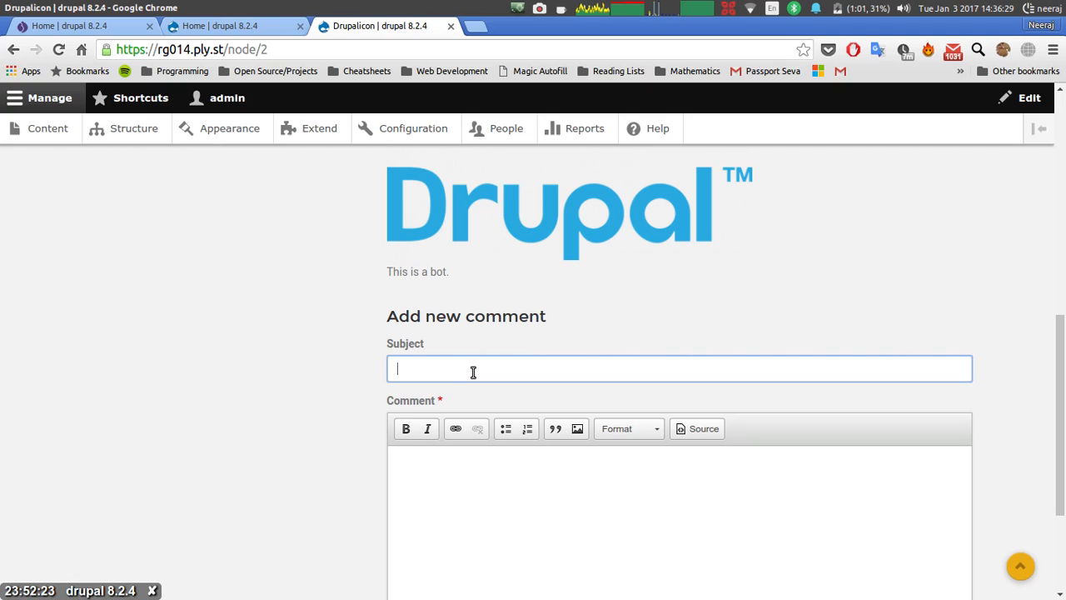
type("Hi")
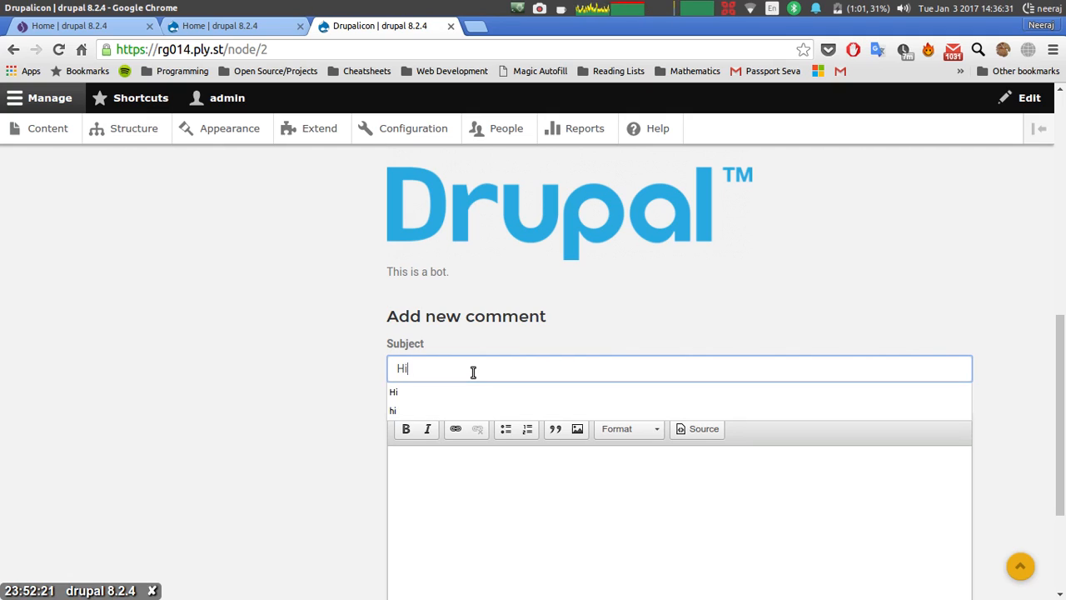
Write a short self-introduction as the comment body and post it, then go to Structure.
key("Tab")
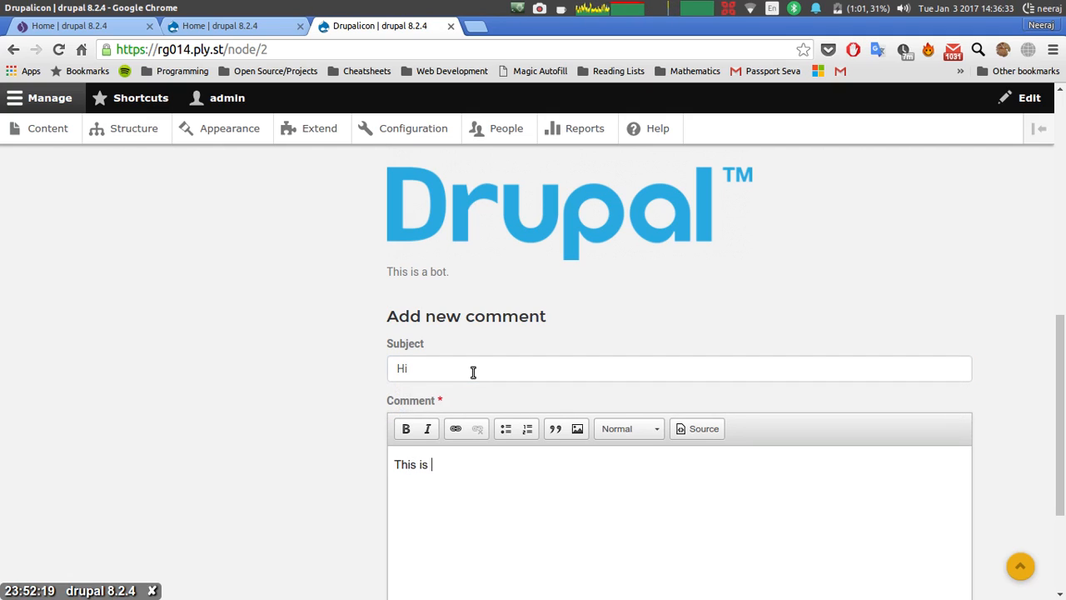
type("This is Neeraj.")
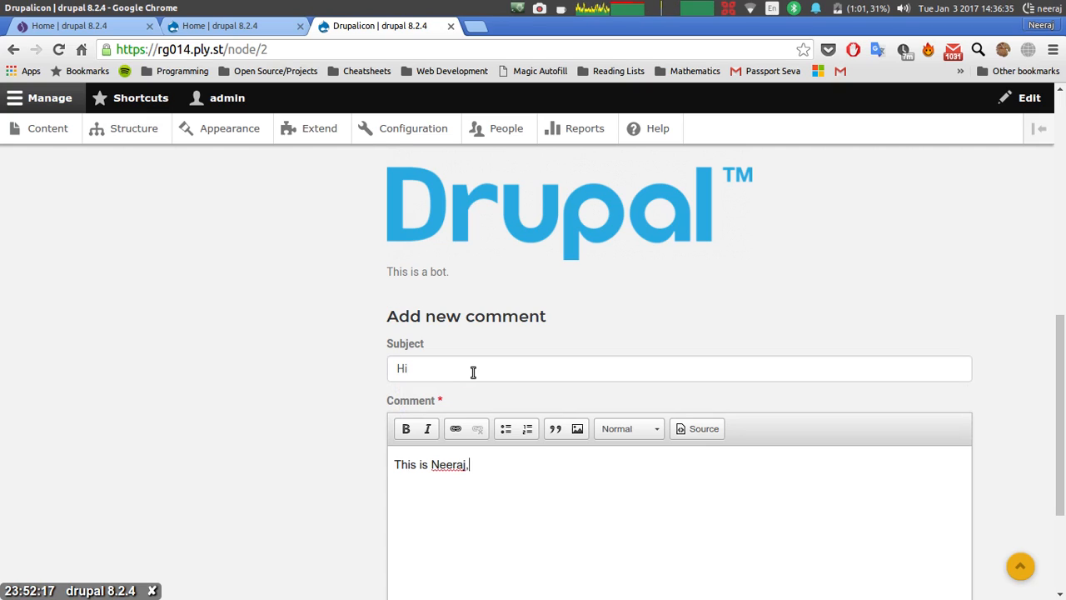
scroll(466, 383, "down", 3)
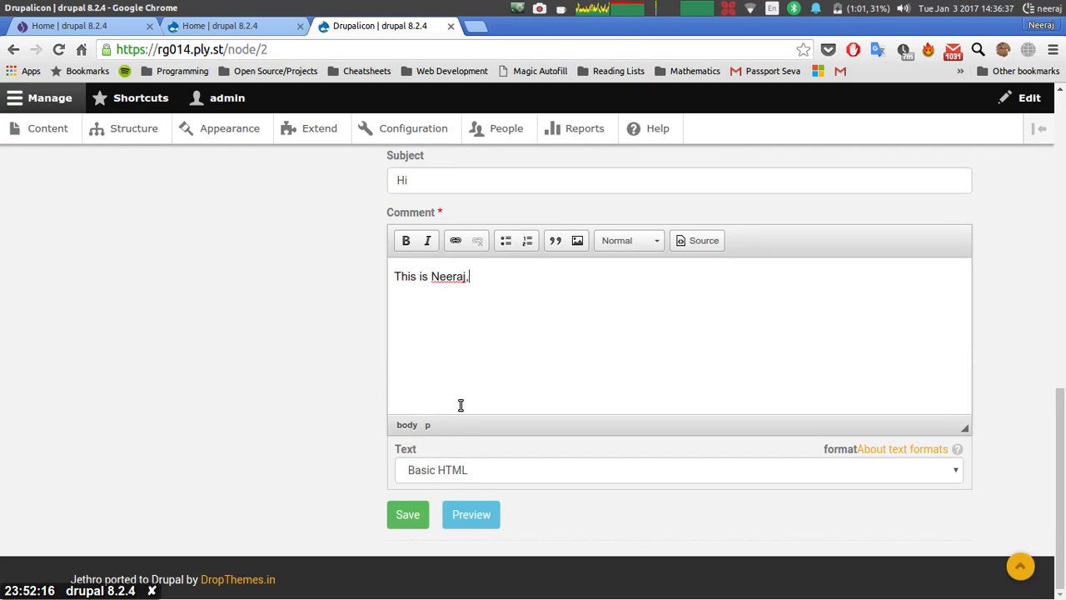
left_click(415, 518)
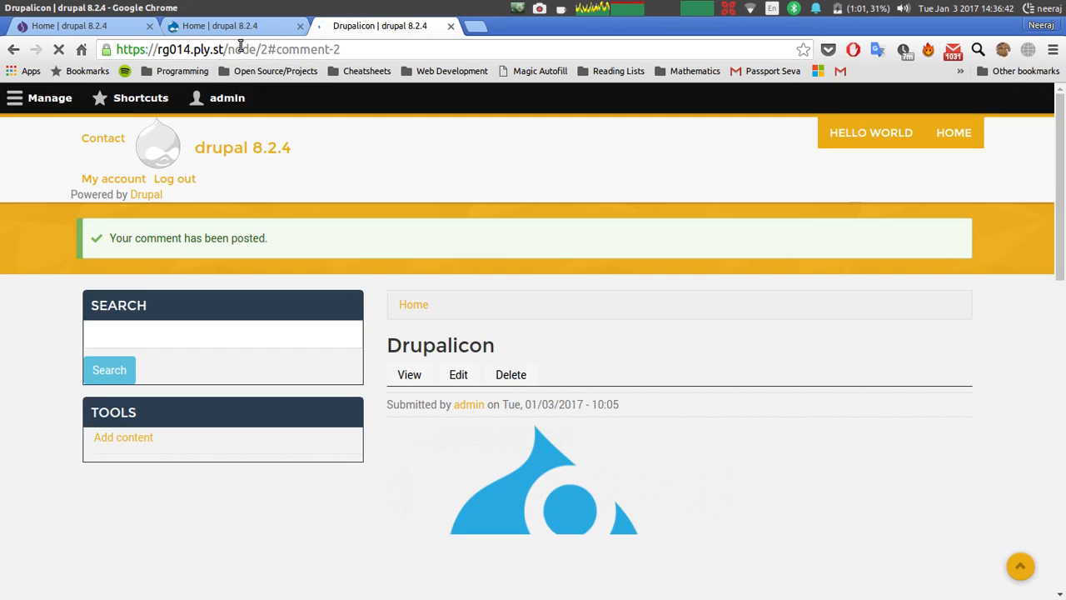
left_click_drag(228, 49, 440, 50)
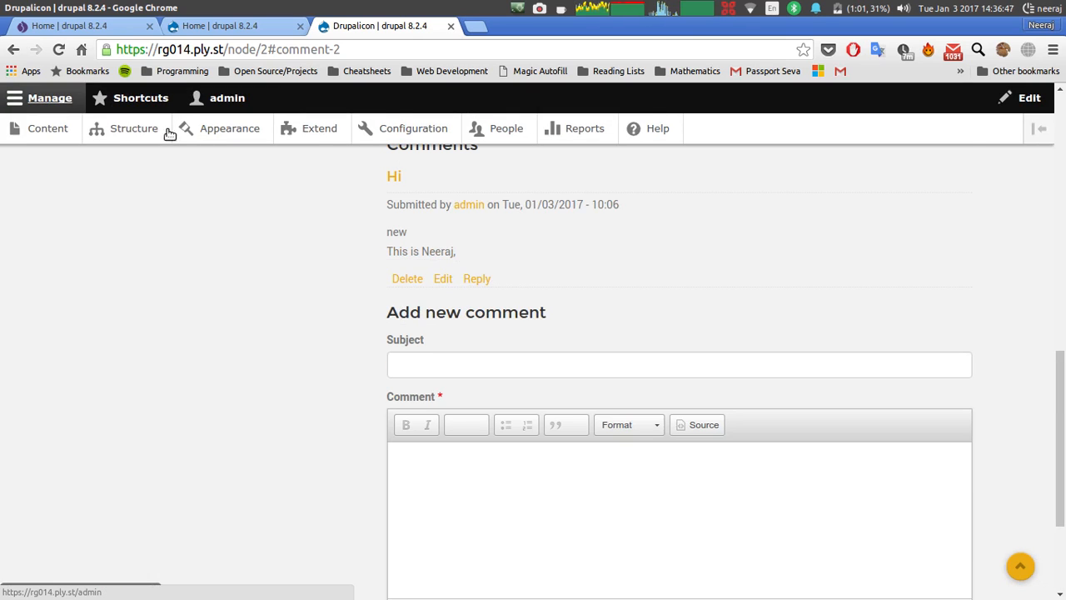
left_click(133, 133)
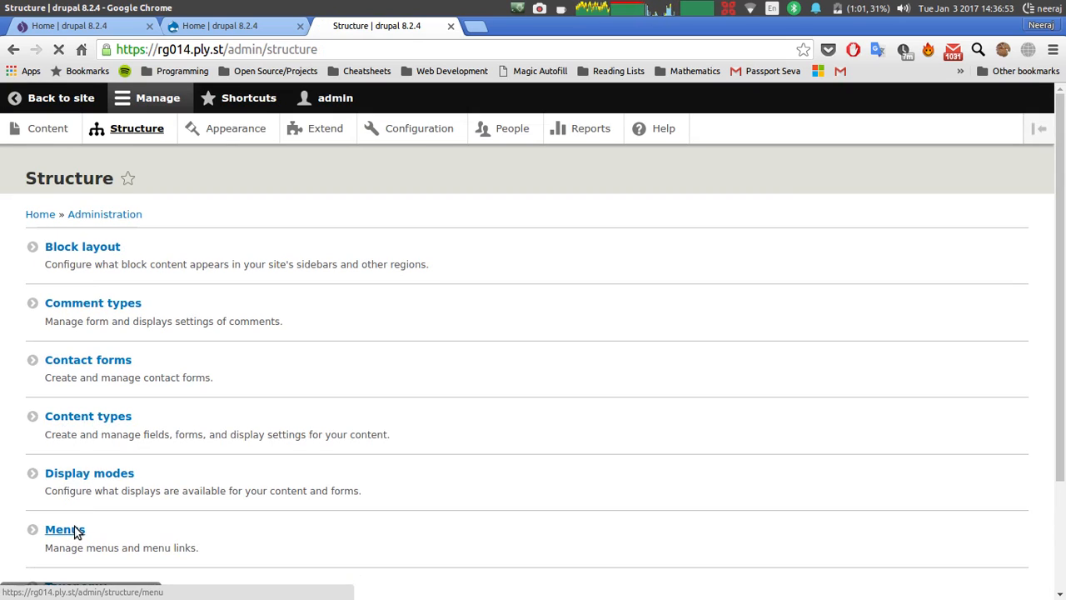
Open the Add link form for the Main navigation menu.
left_click(75, 532)
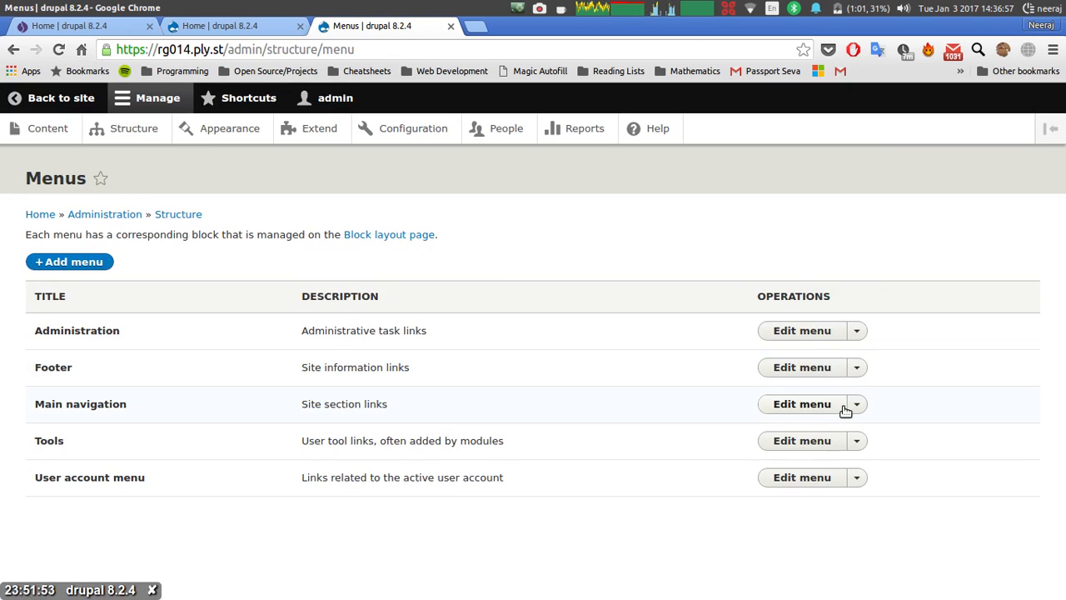
left_click(851, 407)
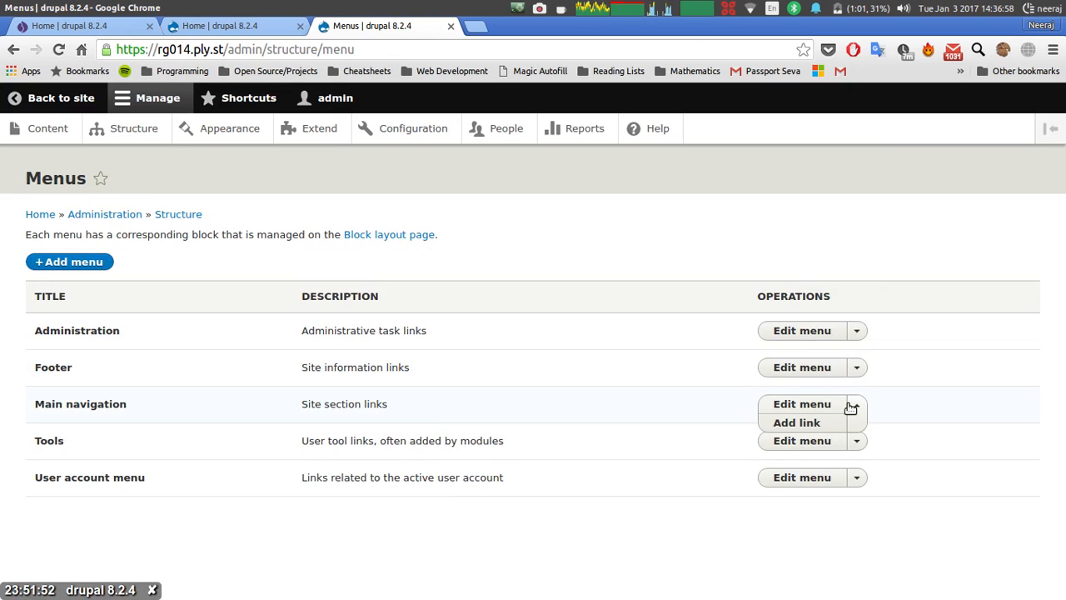
left_click(814, 427)
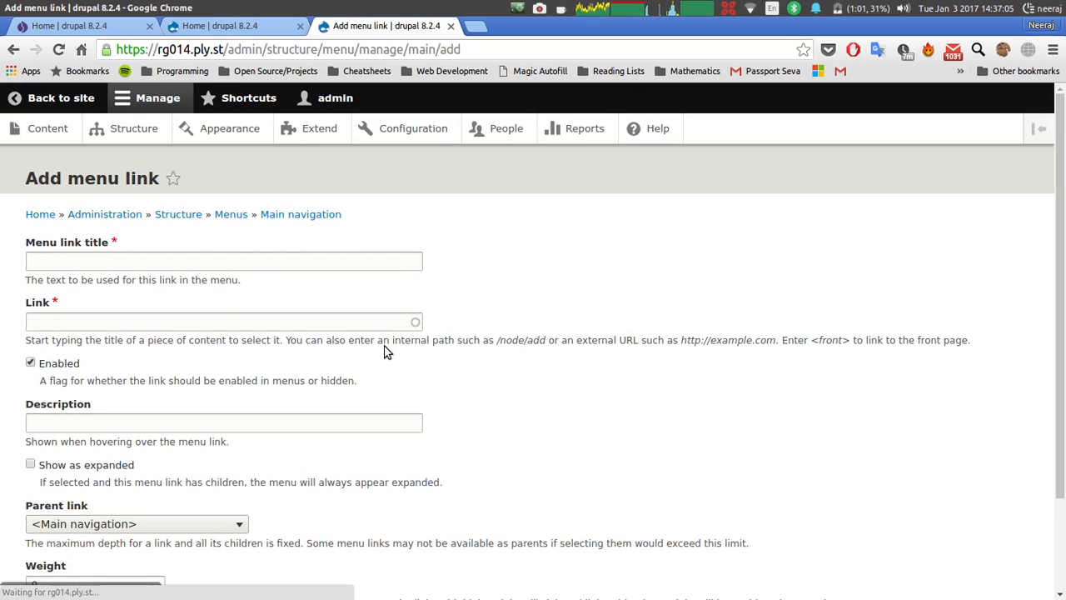
left_click(195, 259)
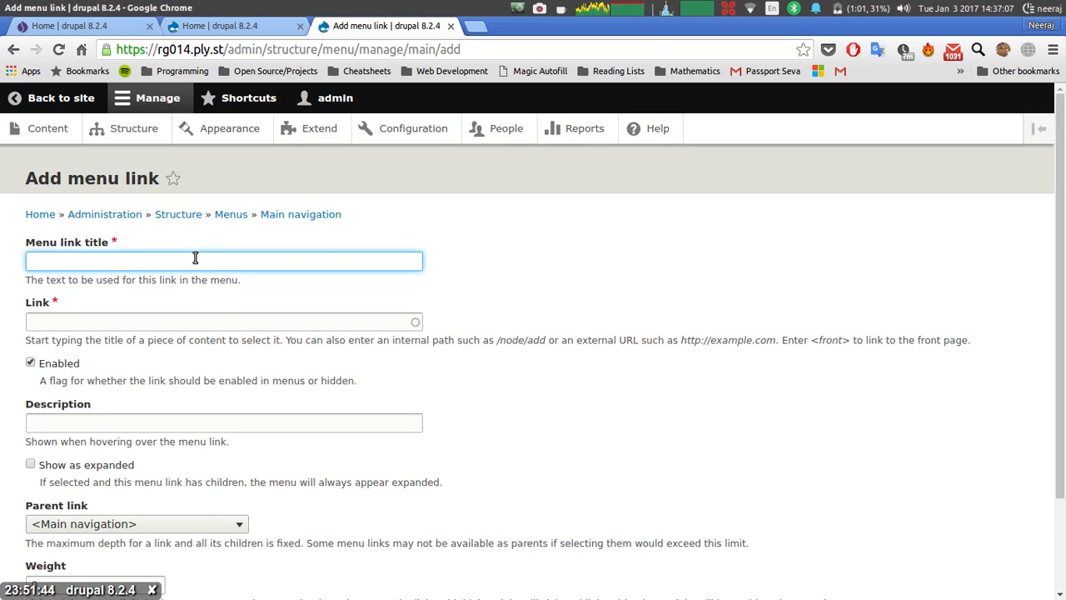
type("Dru")
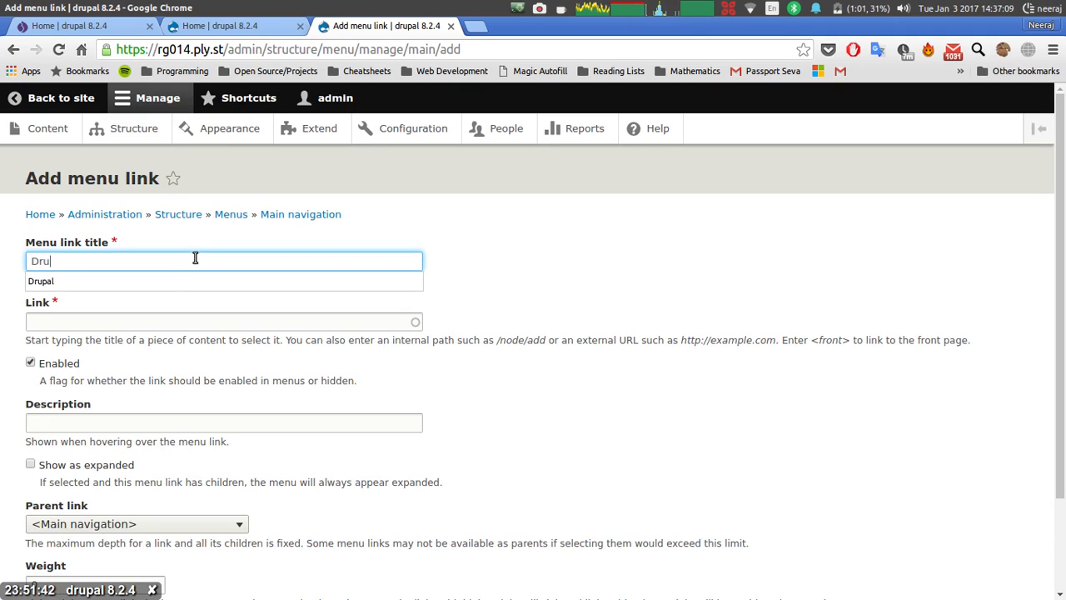
type("plicon")
key("Tab")
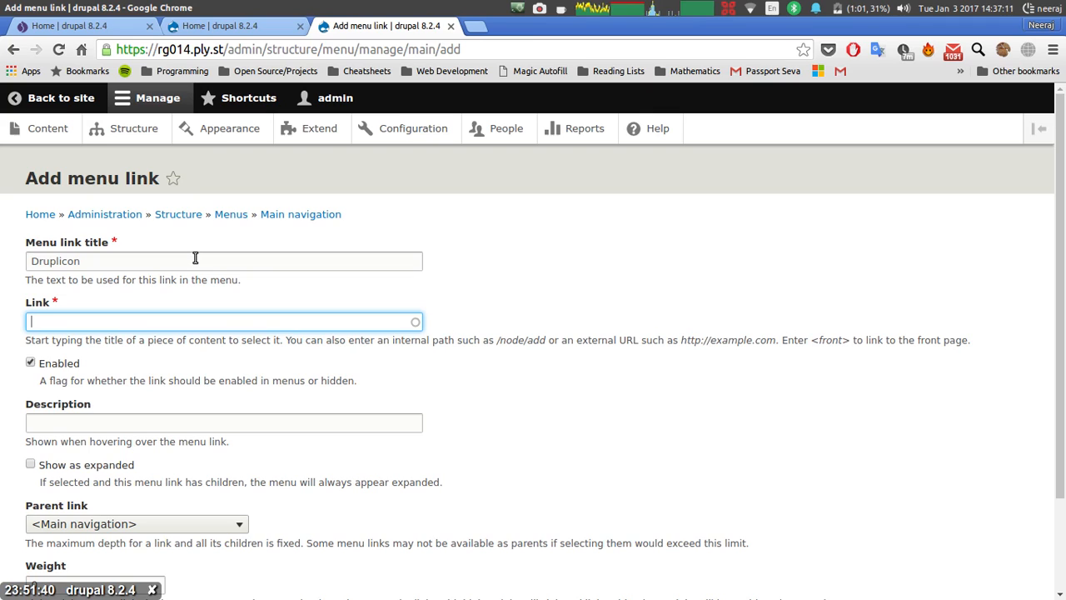
left_click_drag(227, 49, 115, 52)
key("ctrl+c")
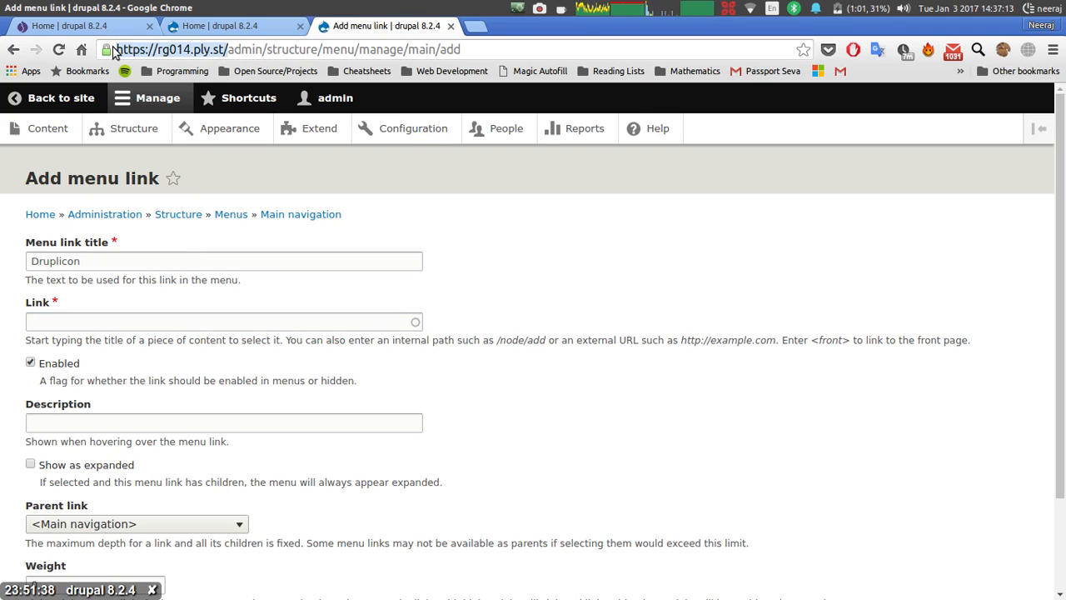
left_click(165, 321)
key("ctrl+v")
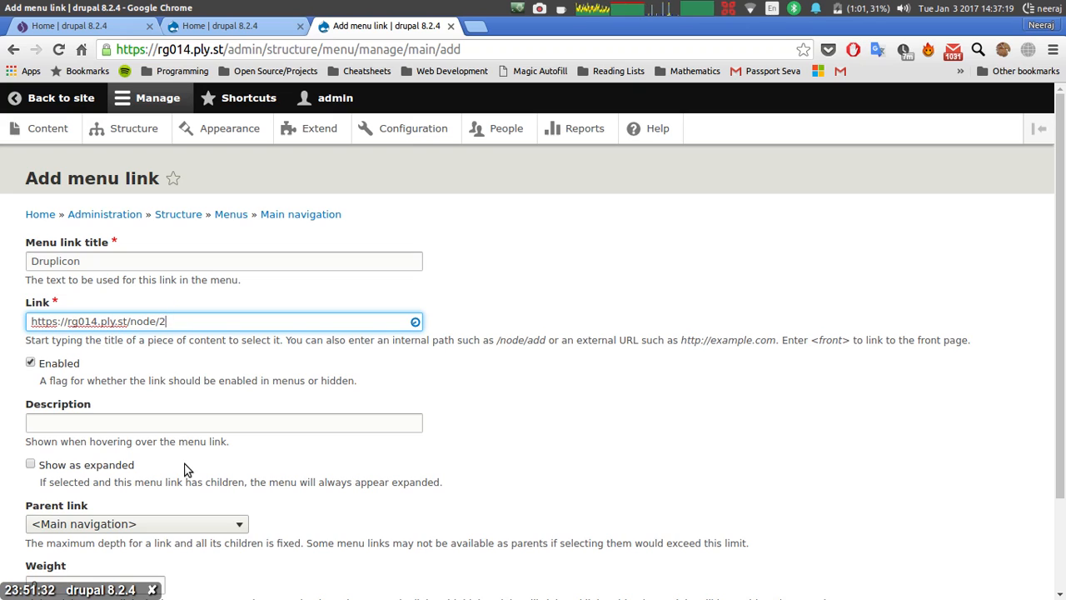
scroll(185, 471, "down", 3)
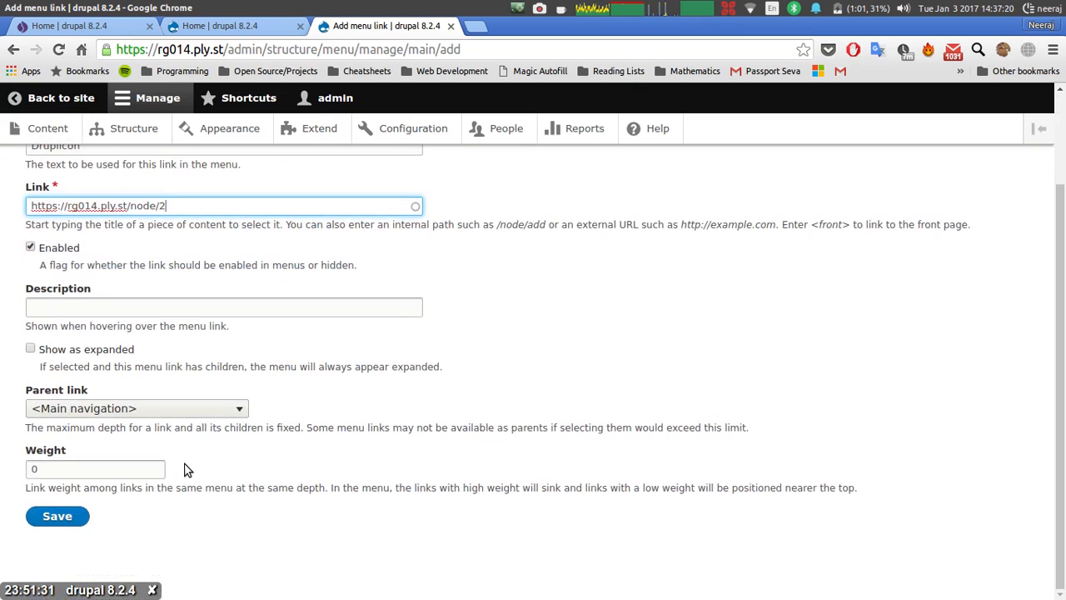
left_click(69, 518)
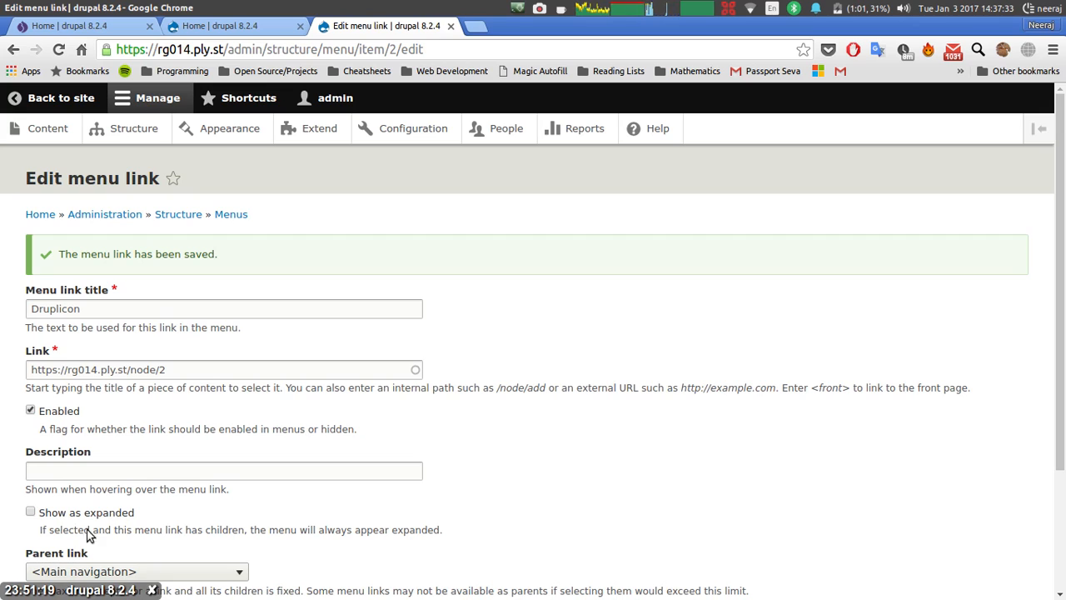
scroll(158, 433, "down", 4)
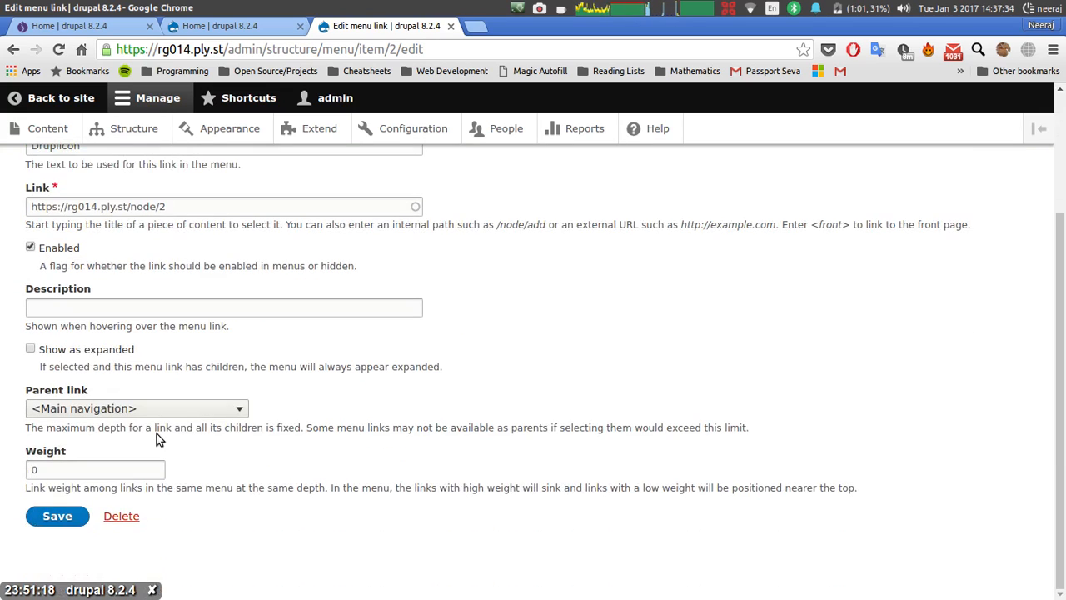
left_click(72, 524)
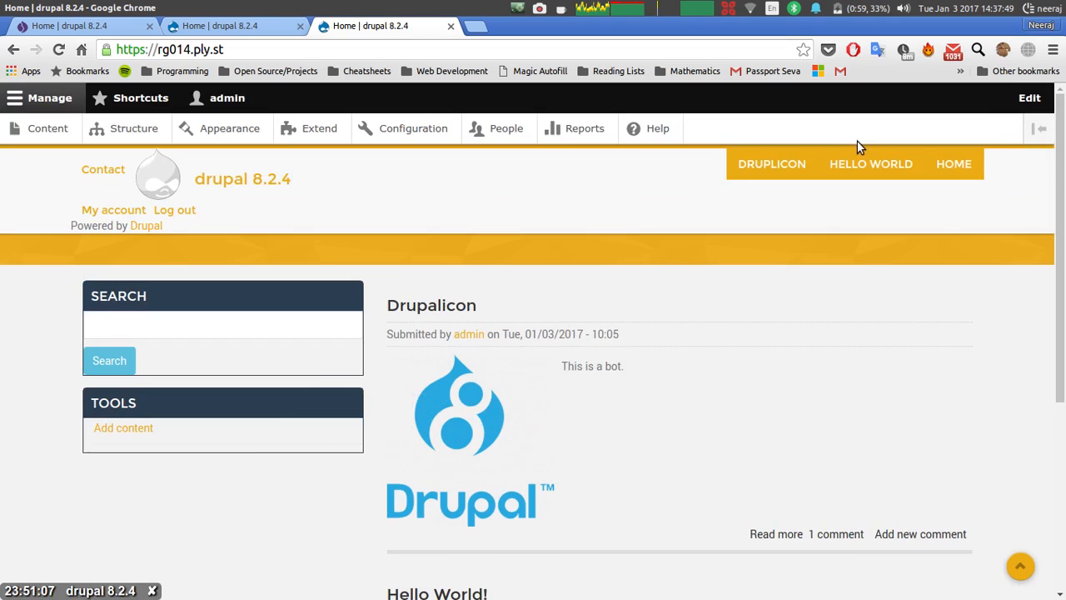
left_click(66, 99)
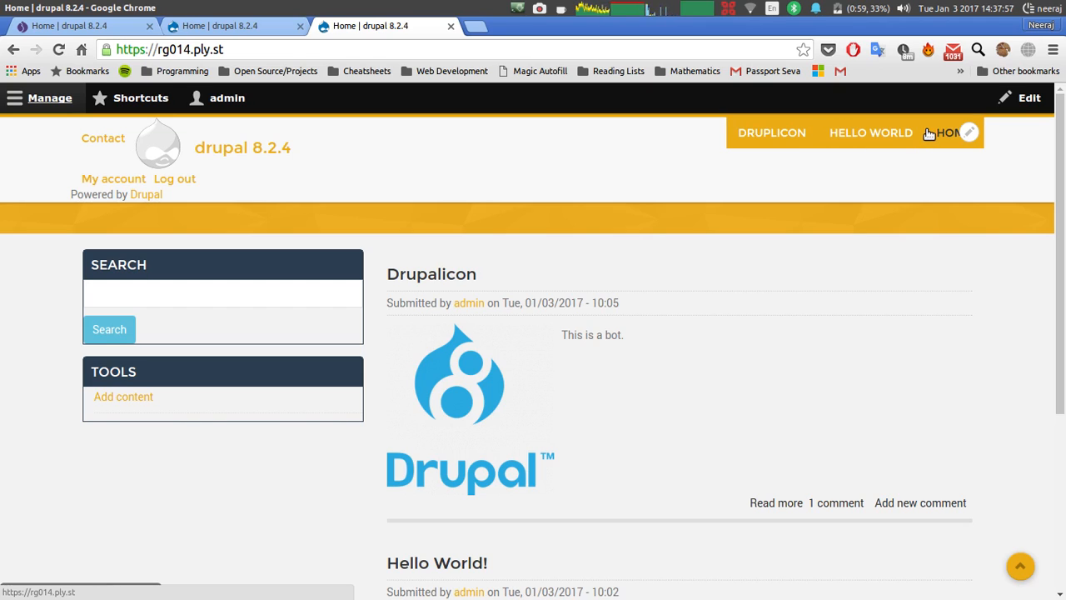
scroll(1052, 312, "down", 3)
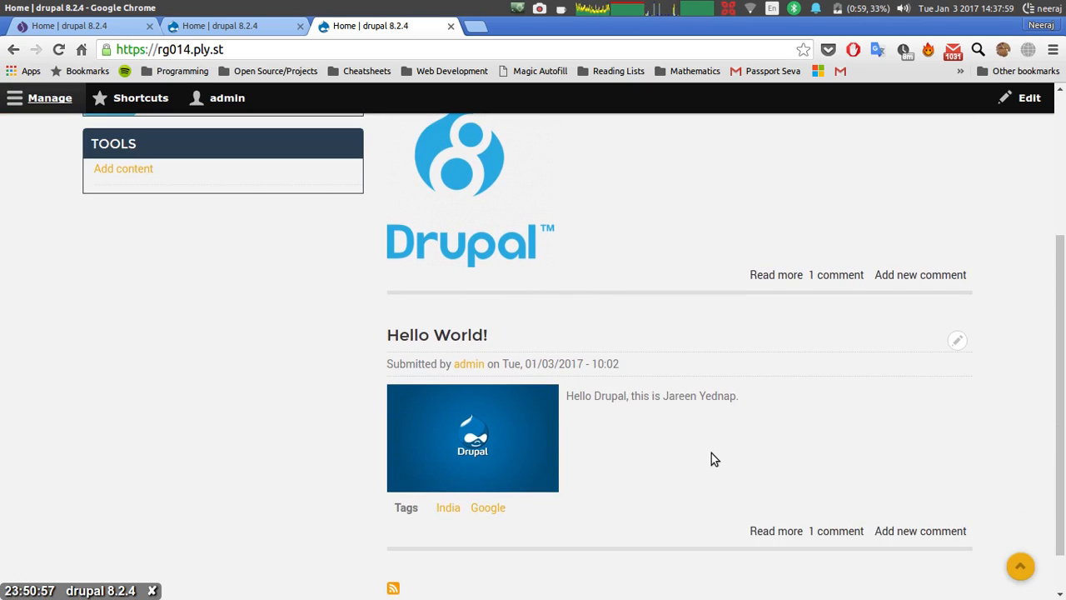
scroll(711, 454, "down", 1)
scroll(712, 459, "up", 4)
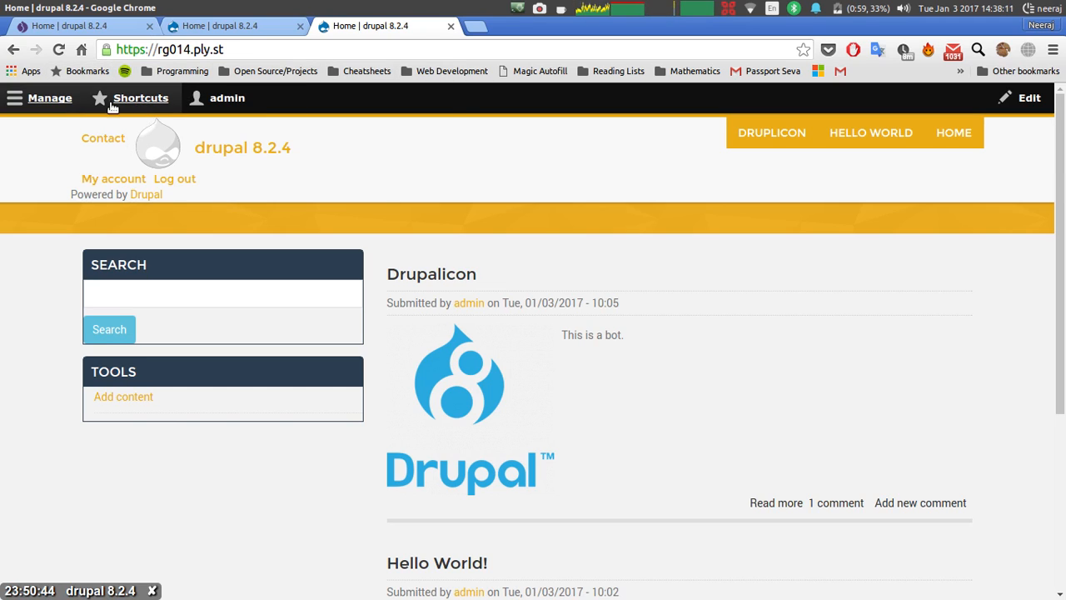
left_click(50, 98)
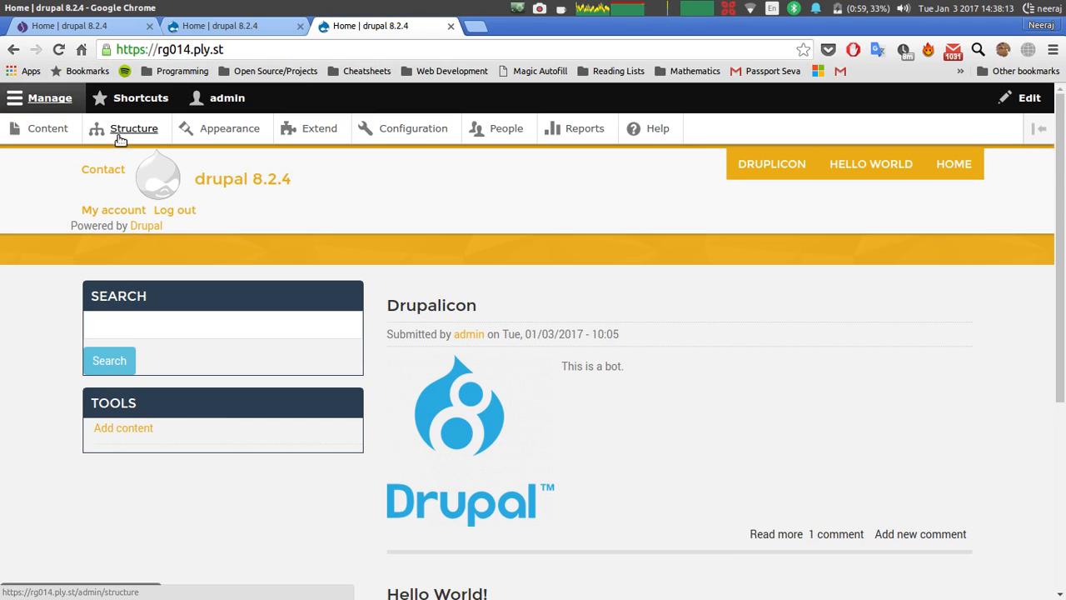
right_click(122, 139)
left_click(140, 143)
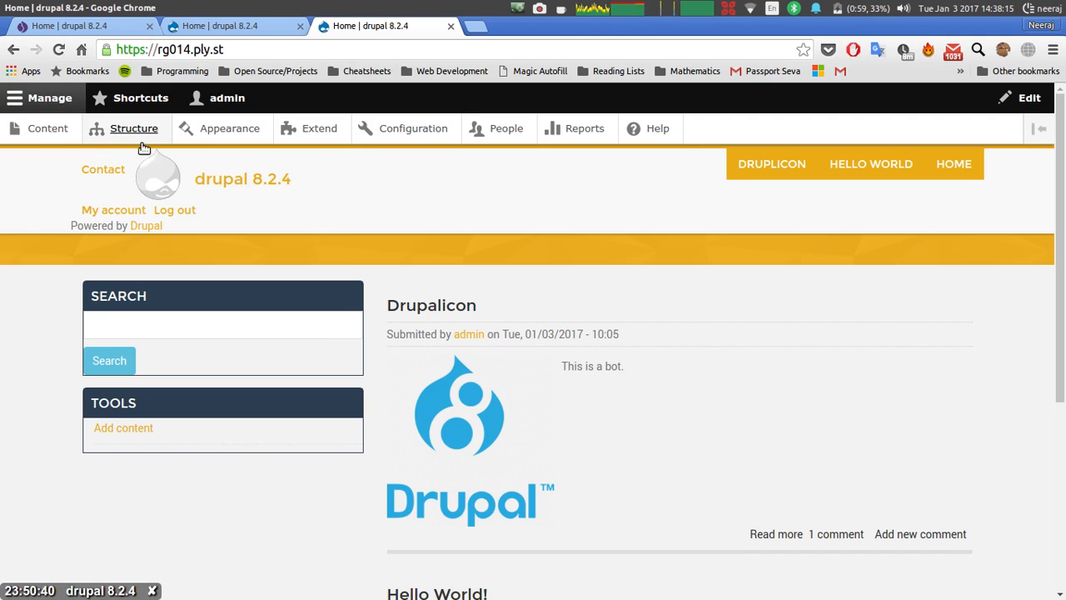
Collapse the admin tray and open Block layout from the Structure page in the new tab.
left_click(52, 98)
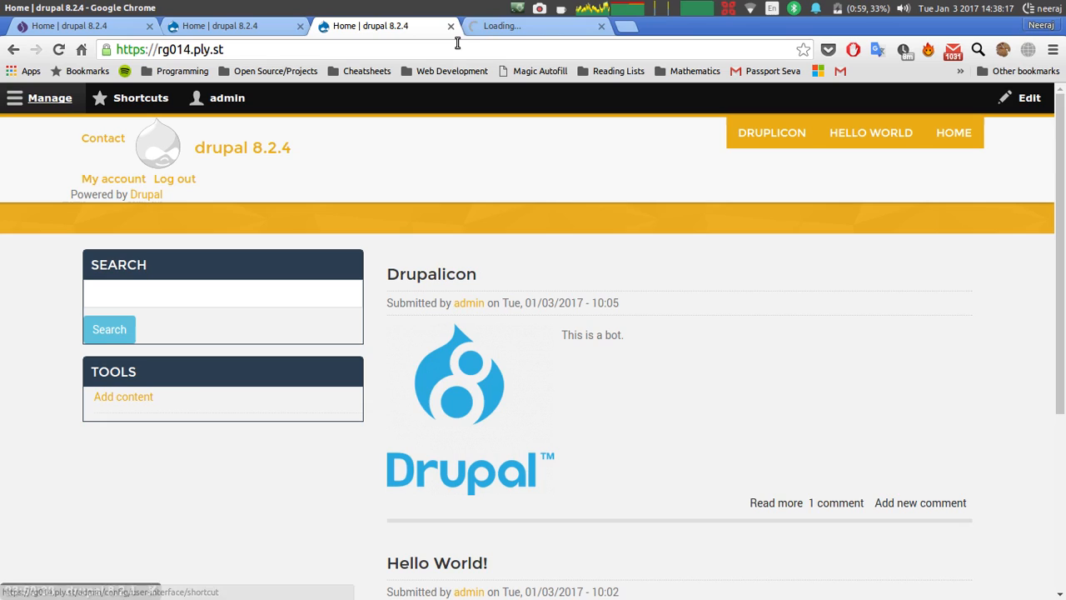
left_click(513, 31)
left_click(400, 29)
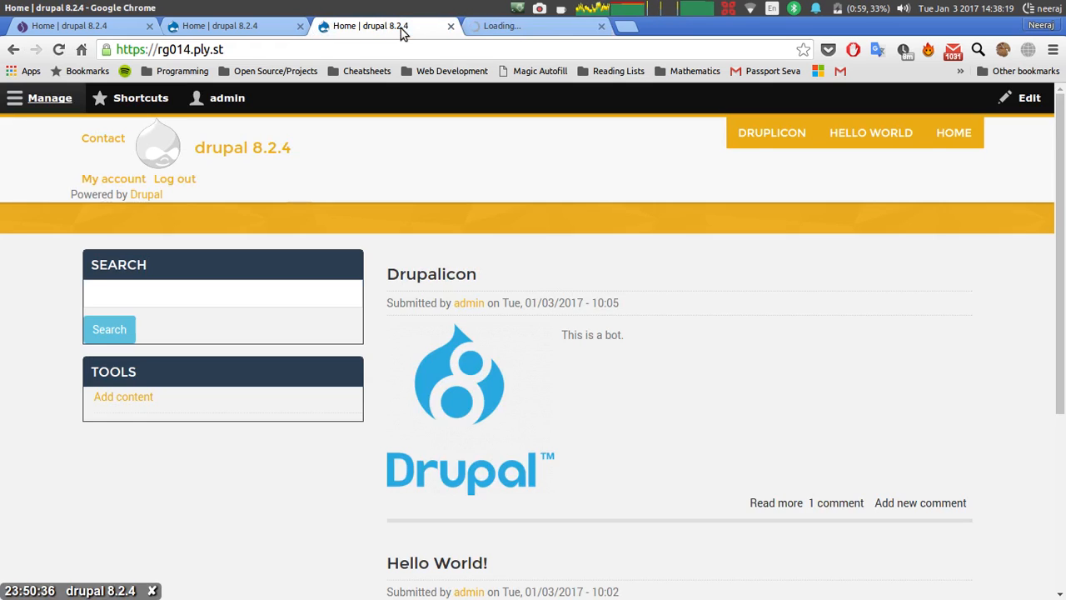
left_click(534, 32)
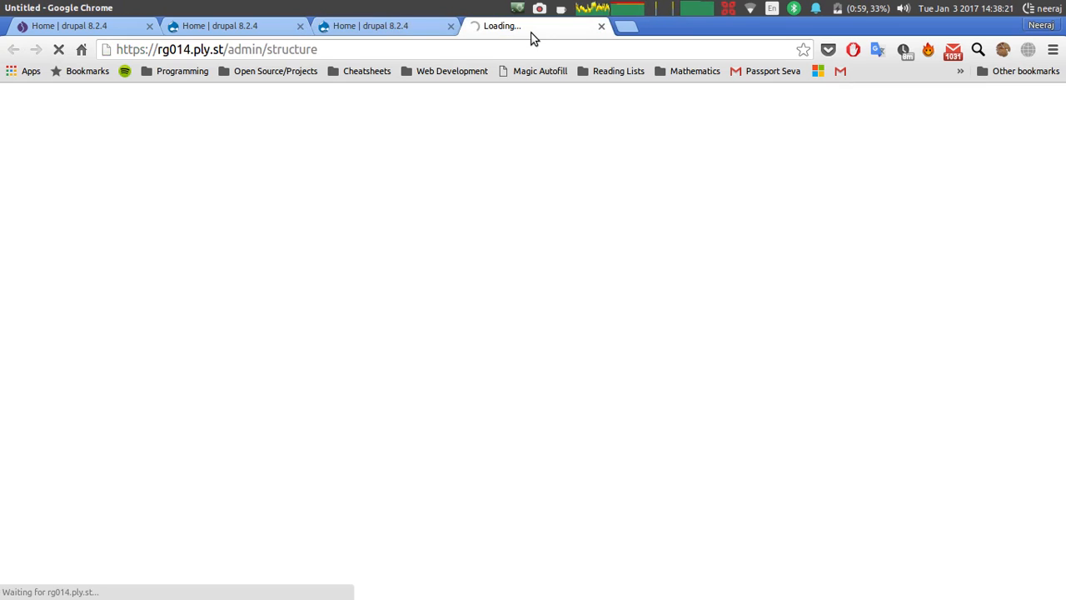
left_click(386, 26)
scroll(435, 364, "down", 4)
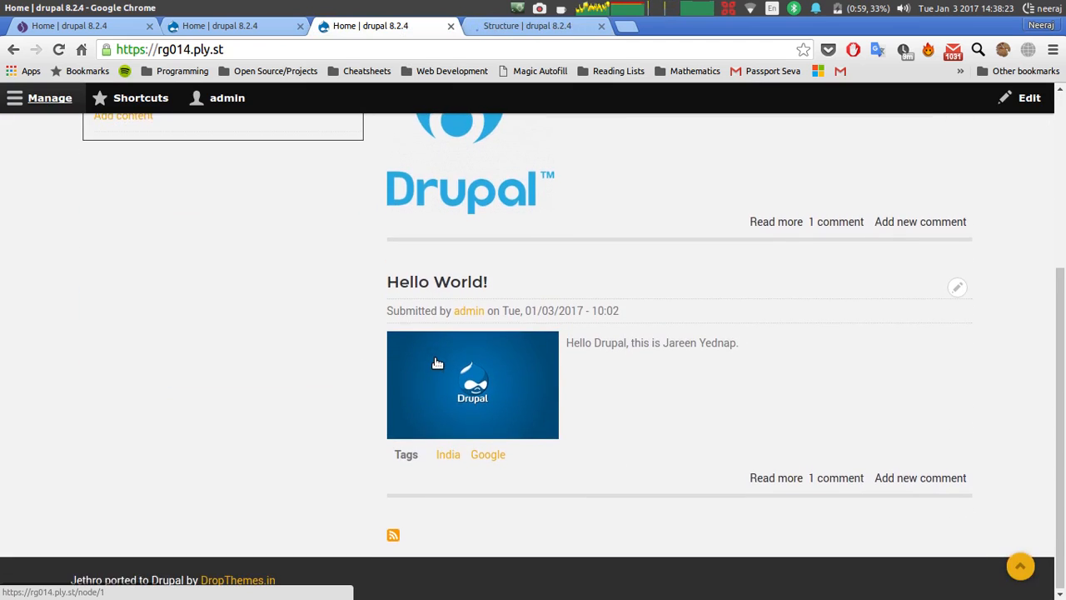
scroll(436, 361, "up", 4)
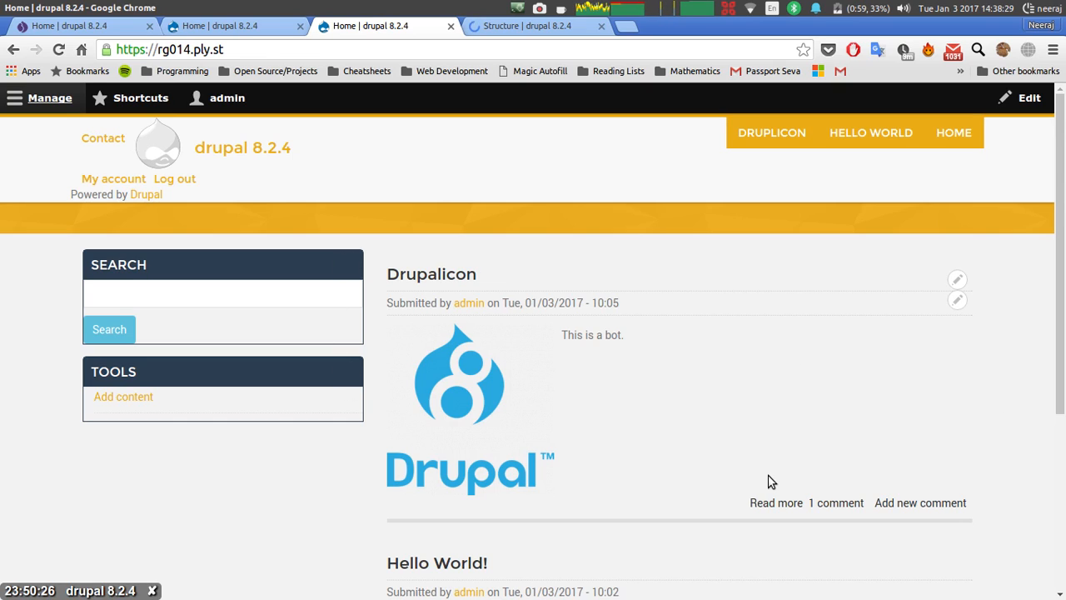
left_click(499, 31)
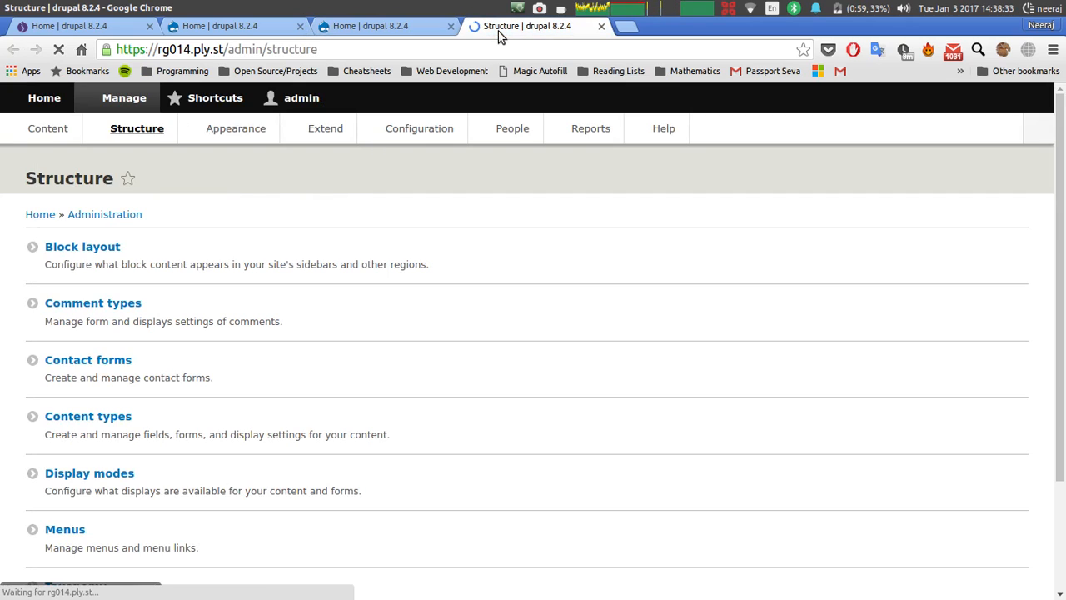
left_click(78, 252)
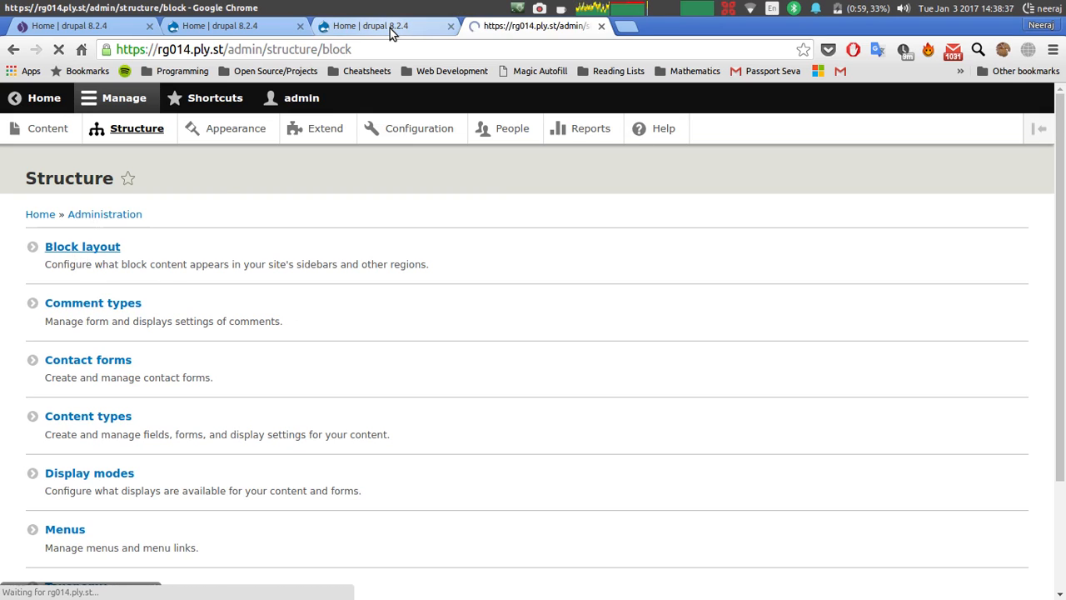
left_click(391, 30)
left_click(533, 32)
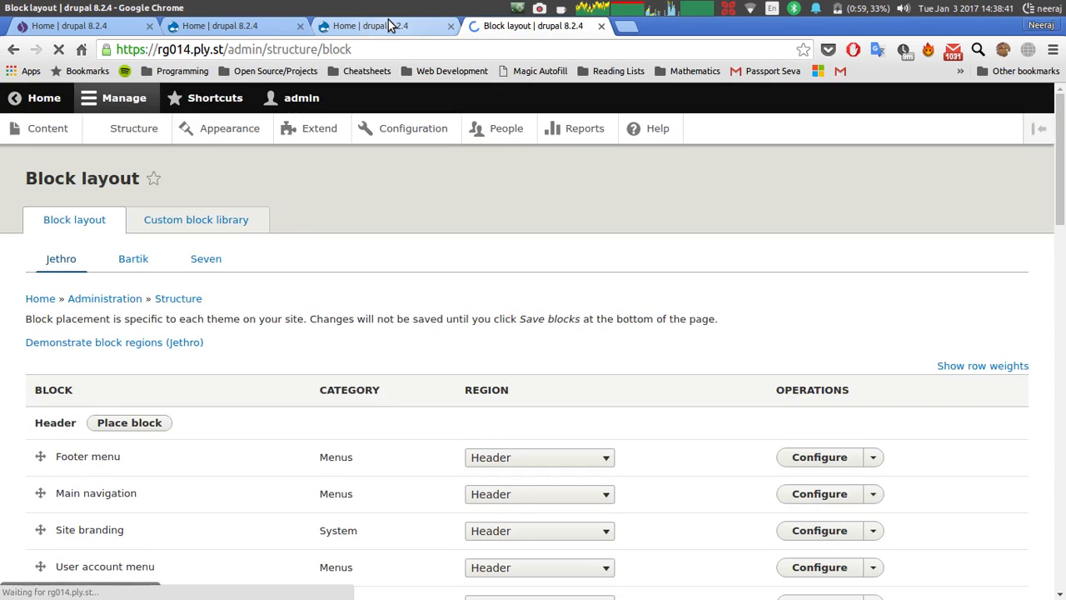
Review the Jethro regions table, confirming all five blocks still sit under Header.
scroll(233, 414, "down", 3)
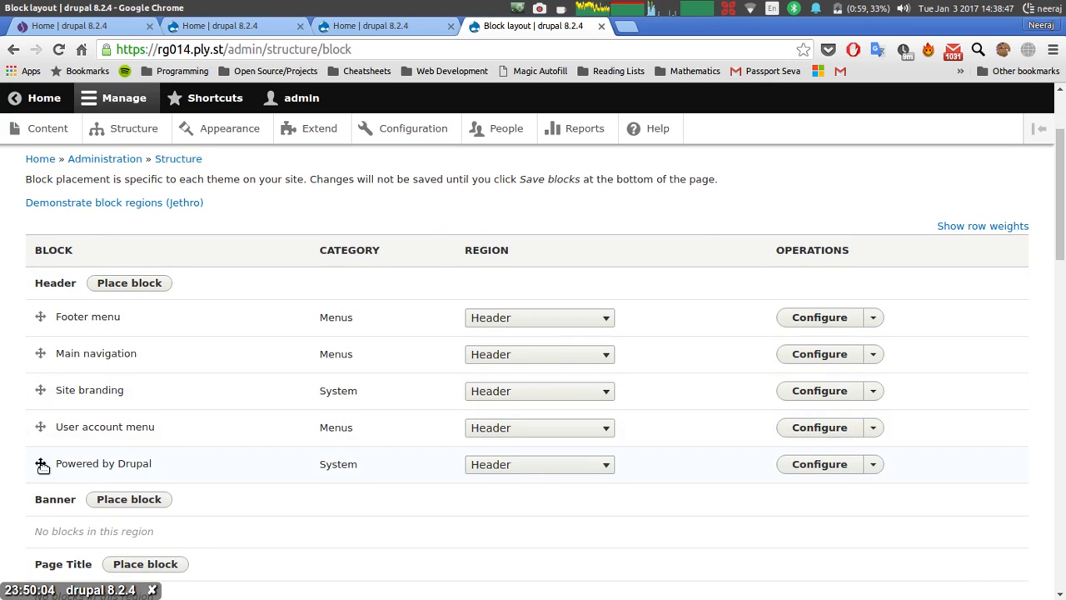
scroll(211, 489, "down", 6)
scroll(214, 484, "up", 2)
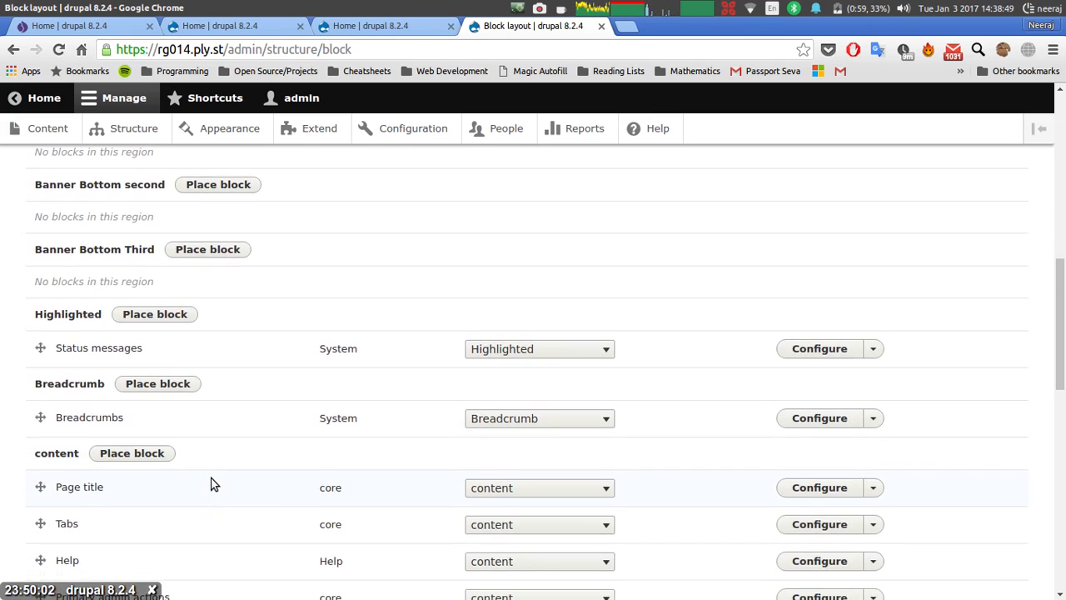
scroll(211, 484, "up", 3)
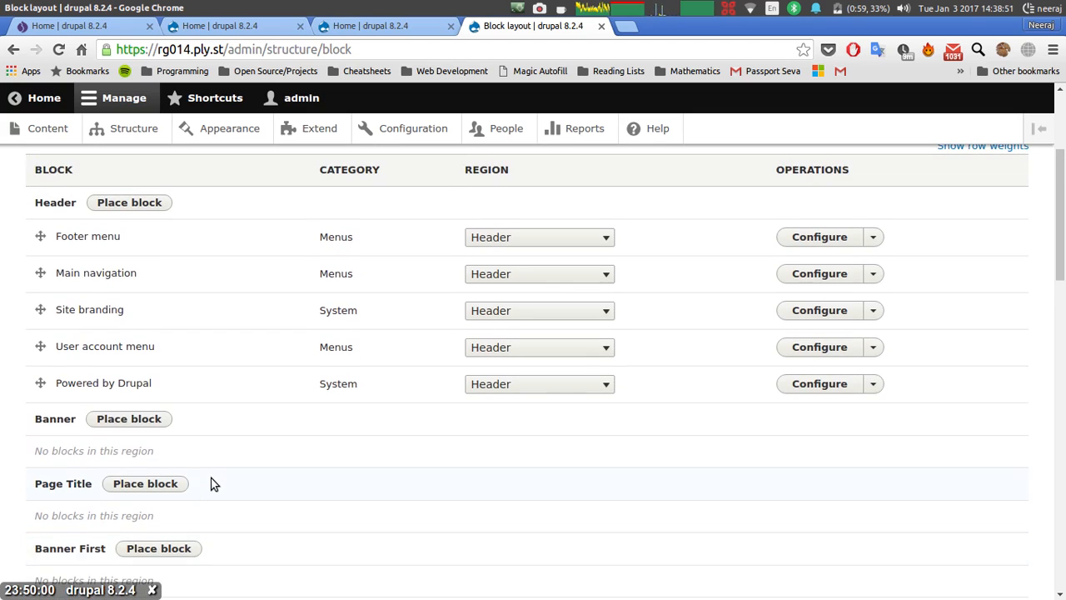
left_click(360, 25)
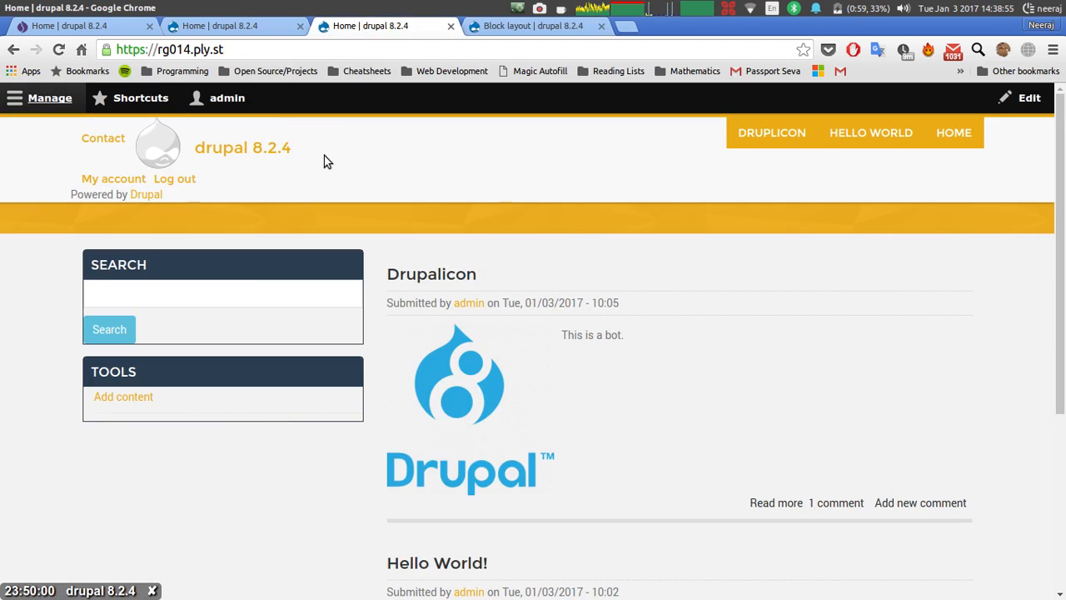
left_click(497, 25)
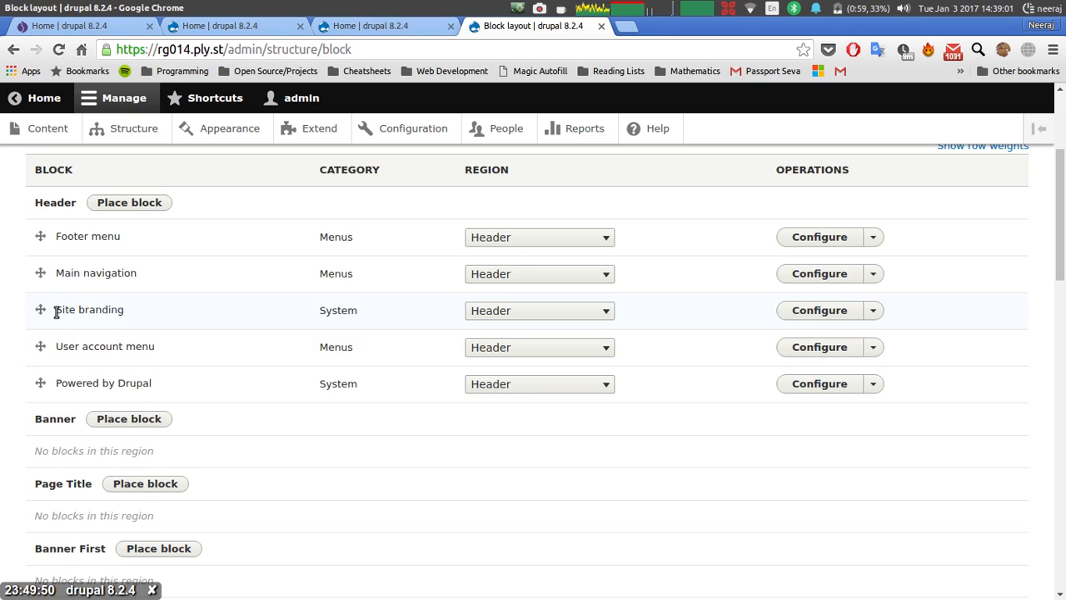
Assign Powered by Drupal to Footer First and User account menu to Footer Second, then save blocks.
left_click_drag(57, 312, 133, 313)
left_click(131, 315)
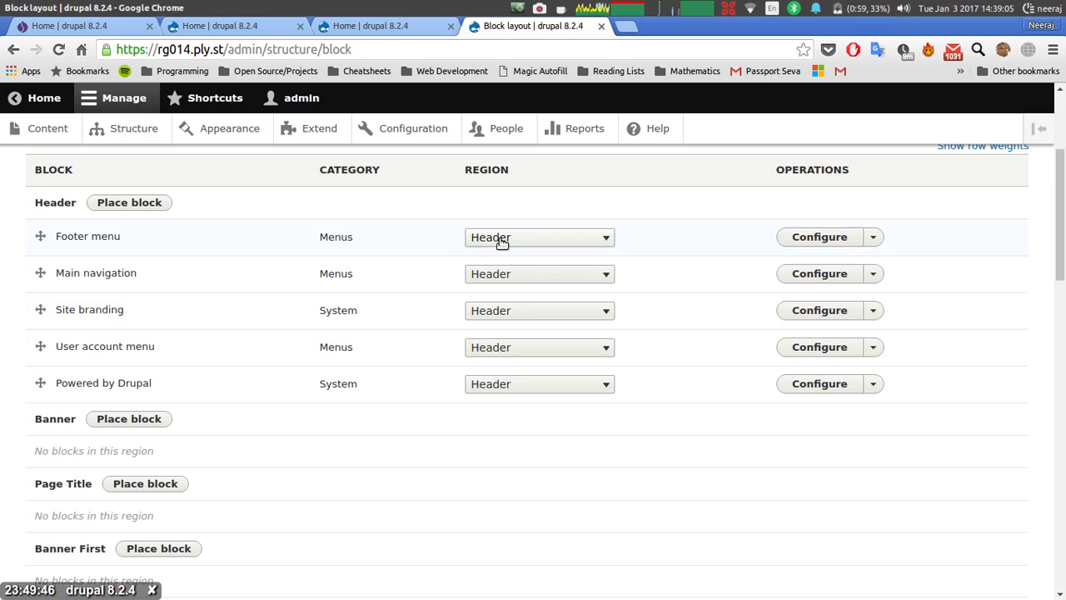
left_click(502, 391)
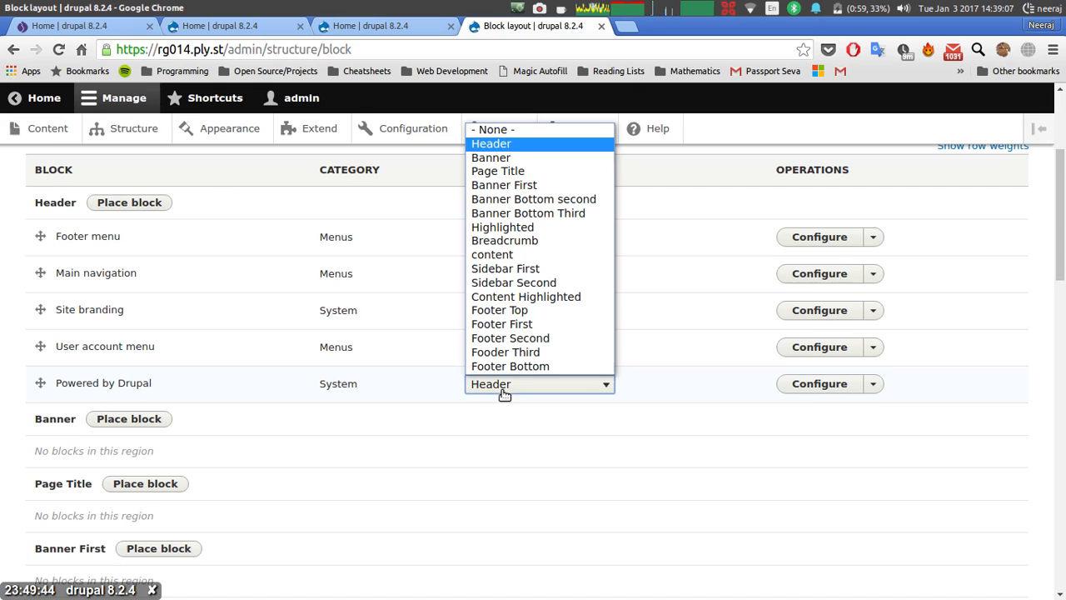
left_click(500, 328)
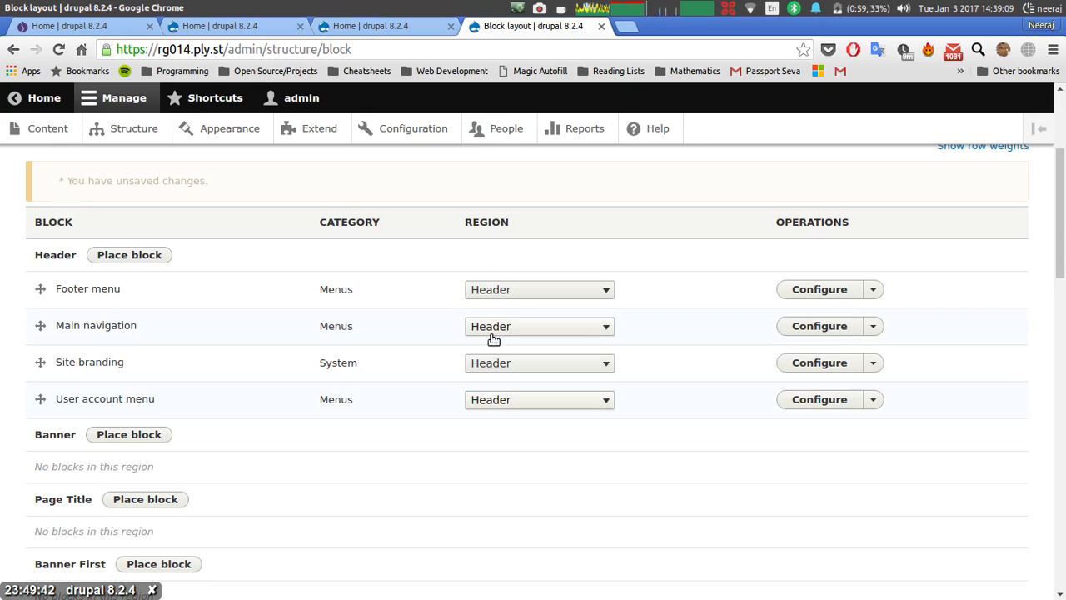
left_click(495, 400)
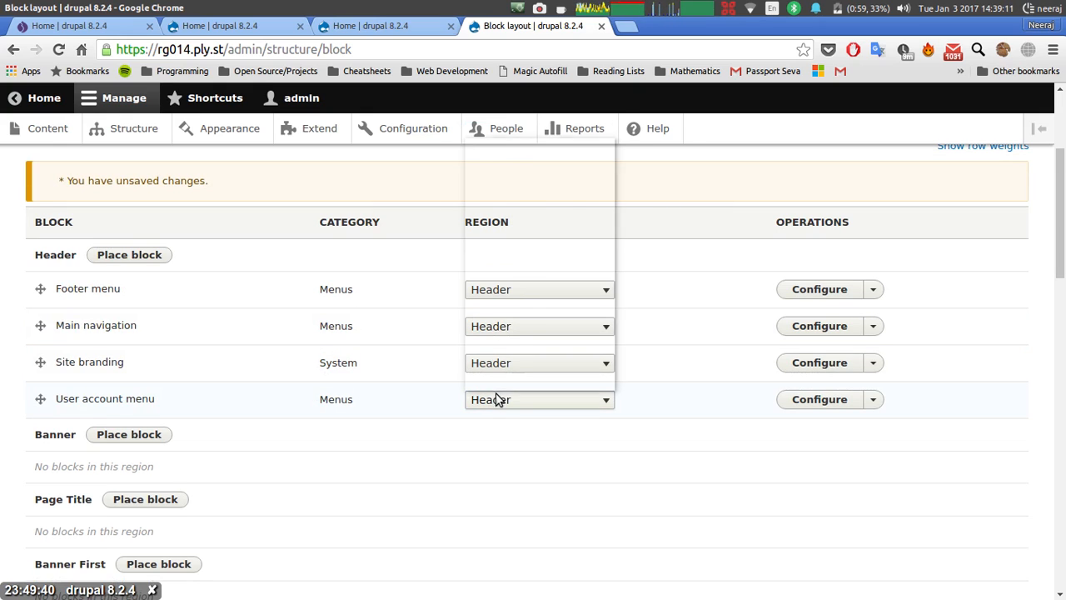
left_click(507, 354)
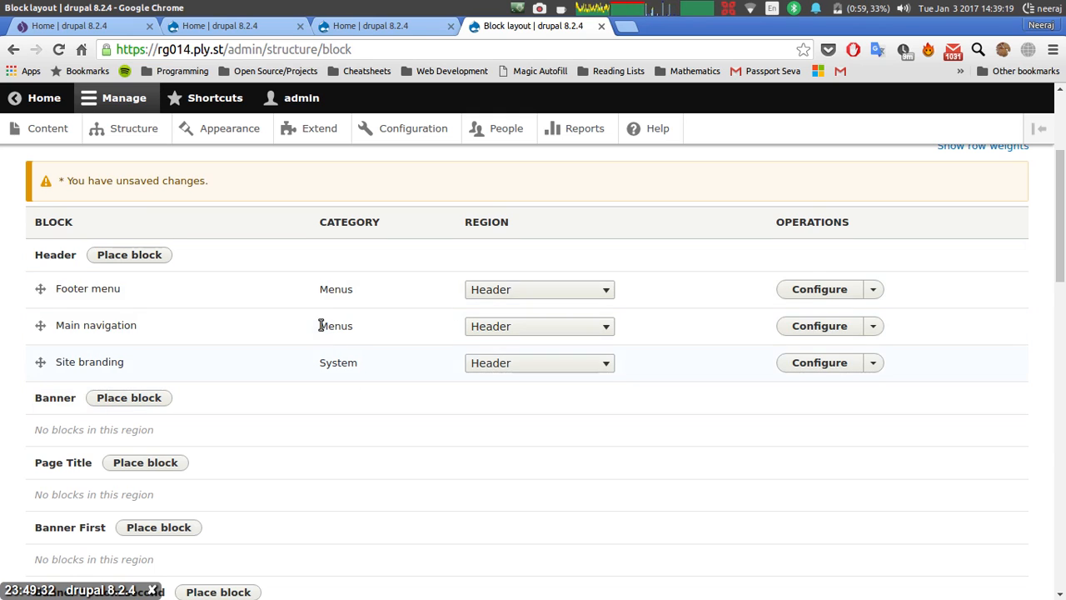
scroll(319, 325, "down", 5)
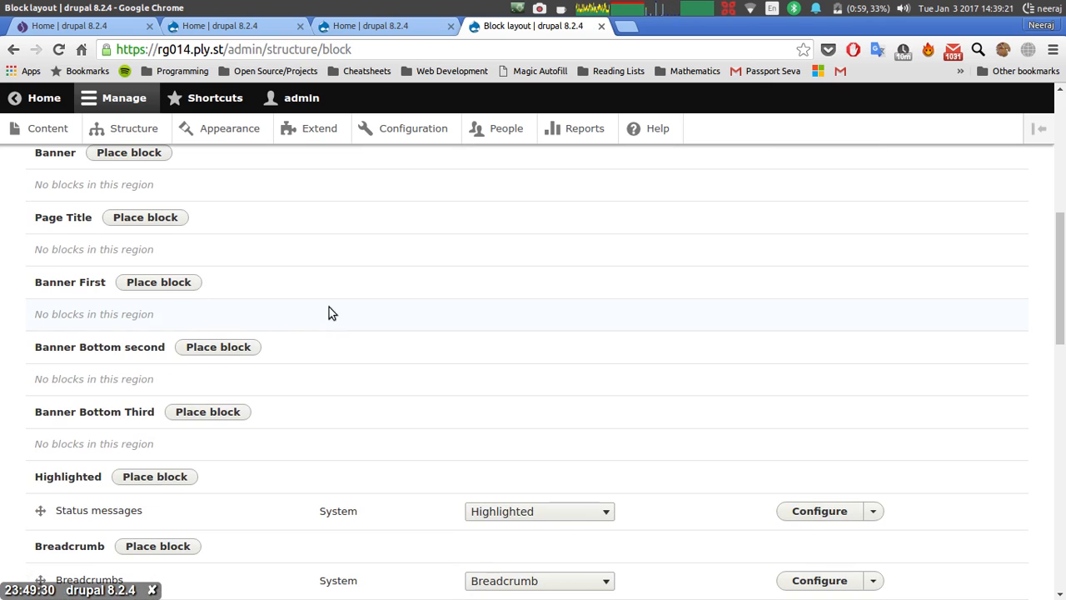
left_click(388, 27)
left_click(533, 26)
scroll(227, 488, "down", 15)
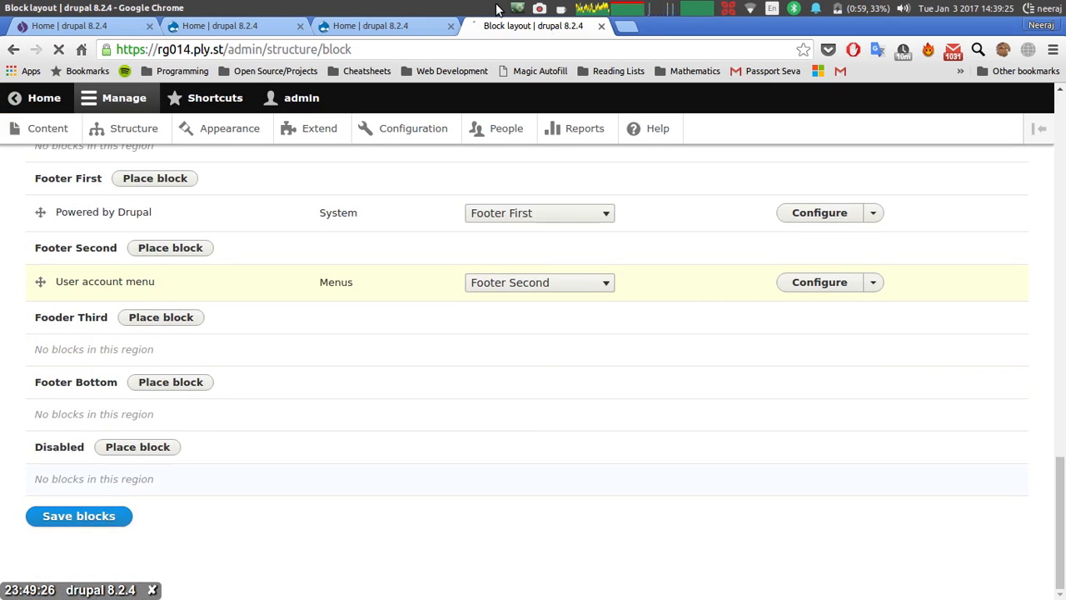
left_click(66, 518)
left_click(374, 27)
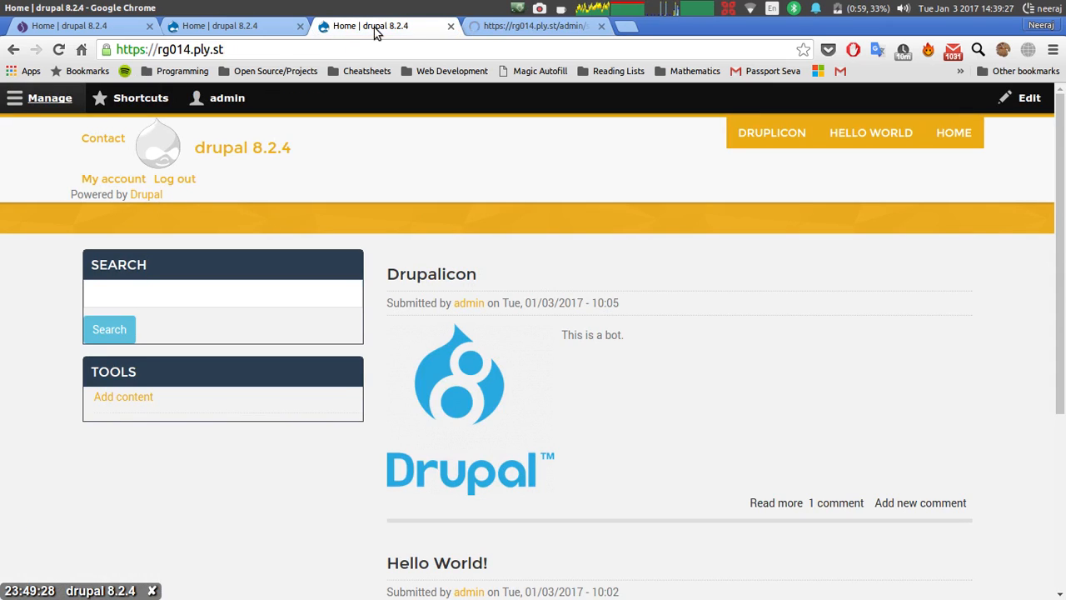
Reload the home page to confirm Powered by Drupal, My account and Log out in the footer.
key("F5")
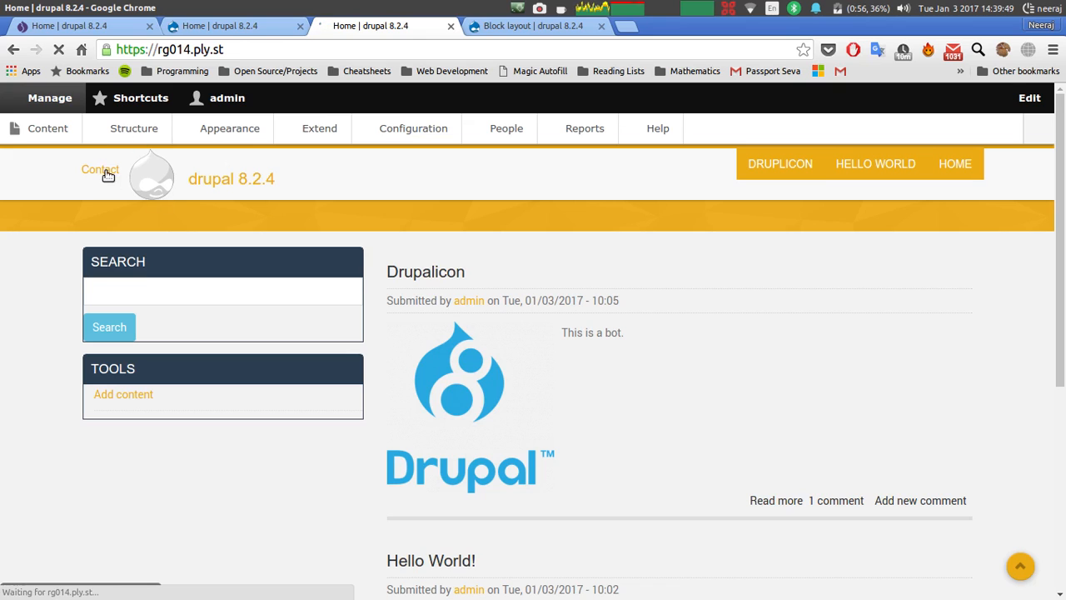
scroll(141, 250, "down", 5)
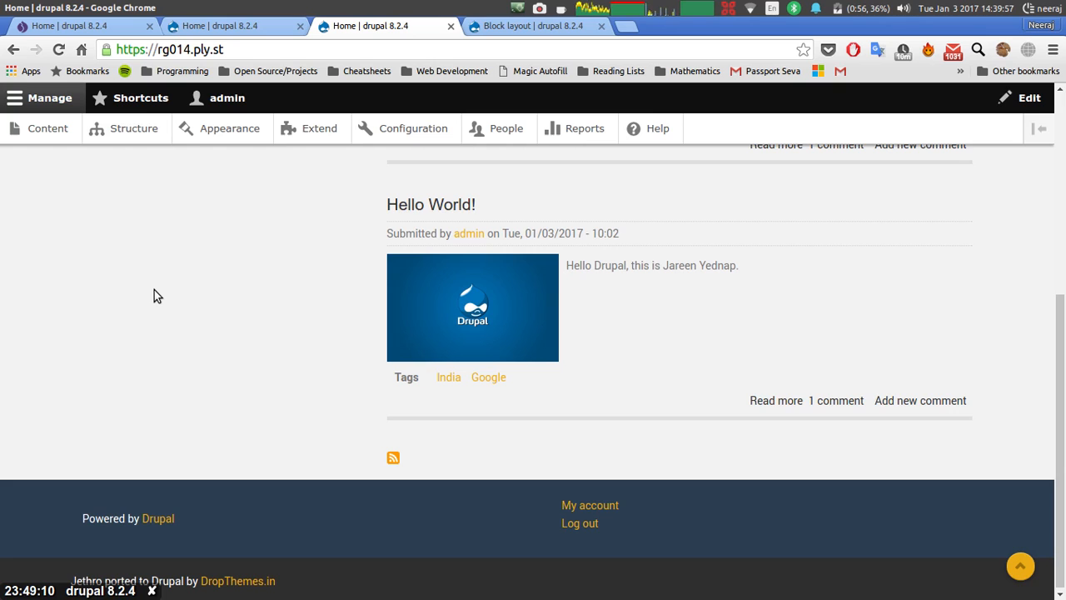
scroll(154, 290, "up", 5)
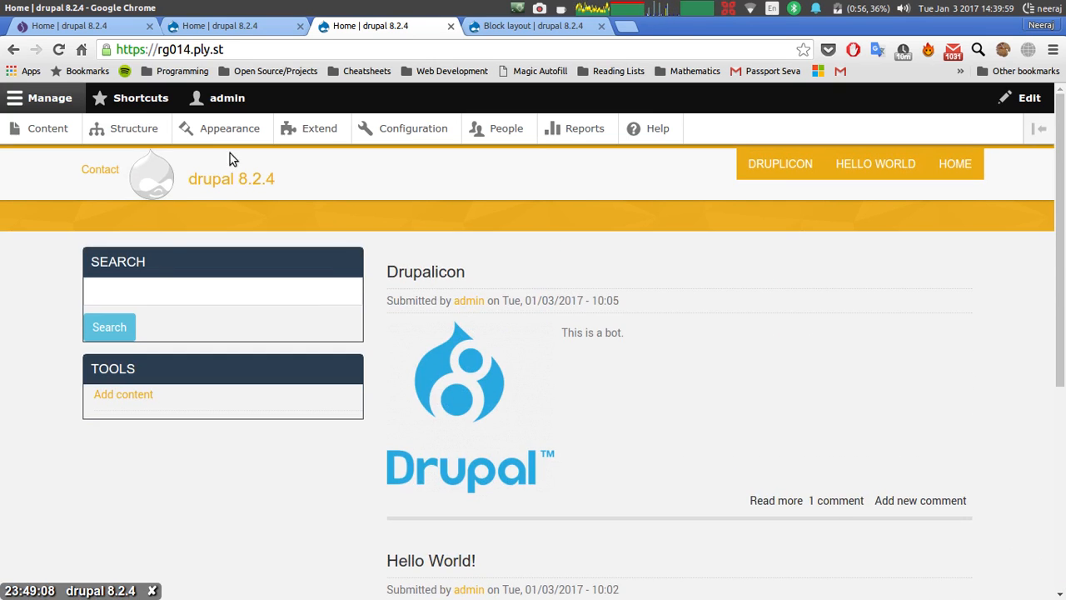
left_click(234, 27)
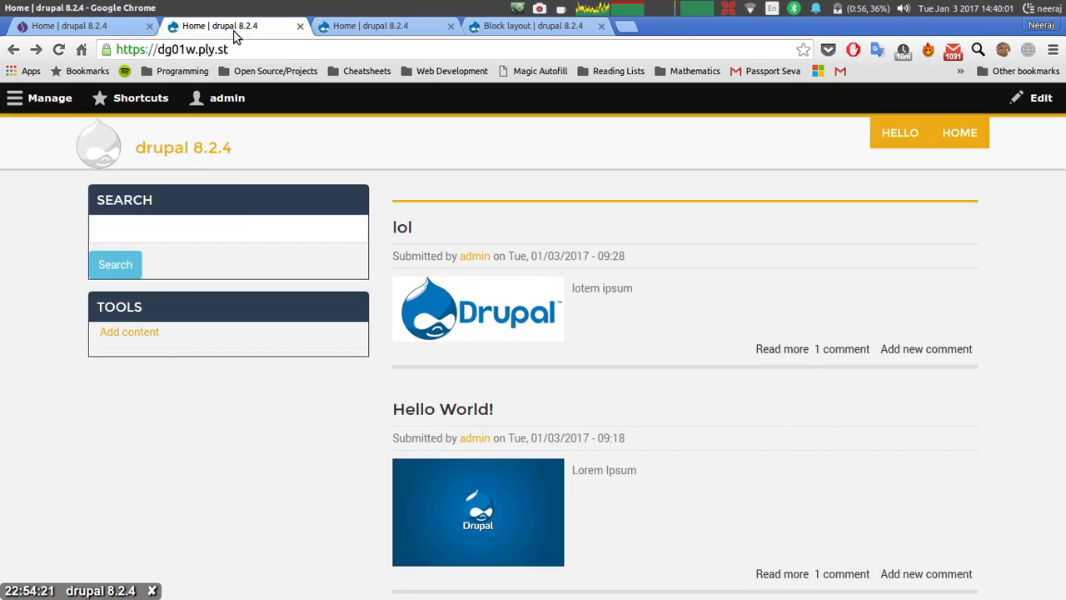
Move the Footer menu block to the Fooder Third region and save the block layout.
left_click(496, 28)
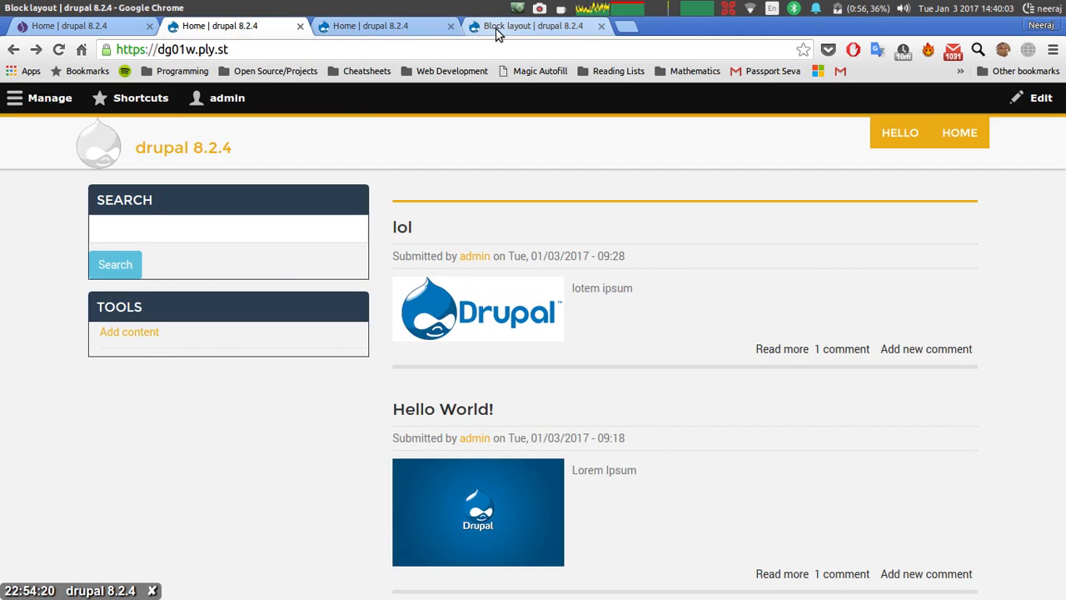
scroll(212, 300, "down", 3)
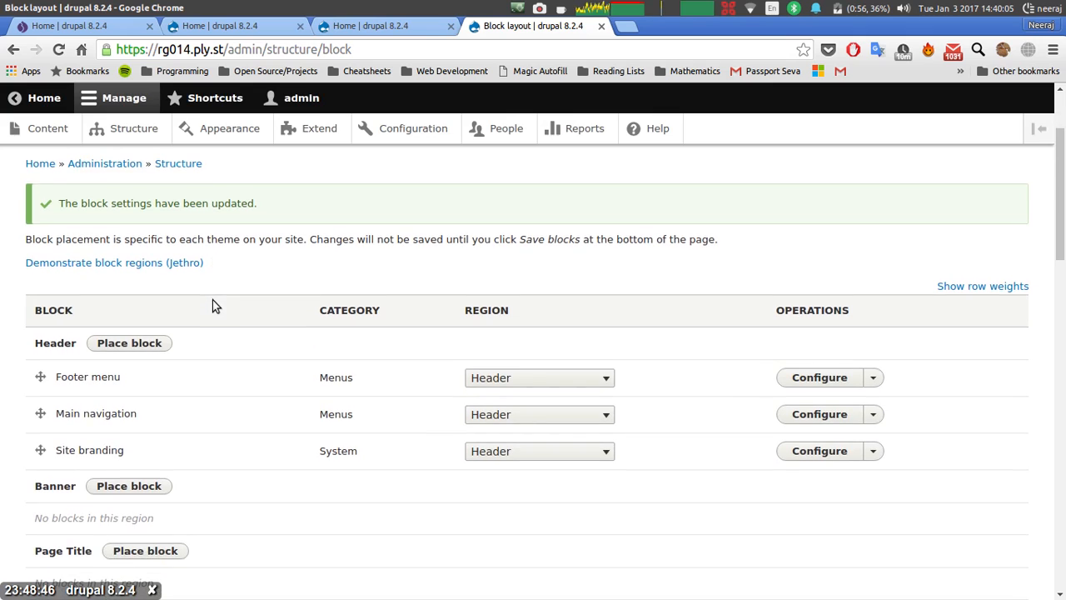
left_click(599, 378)
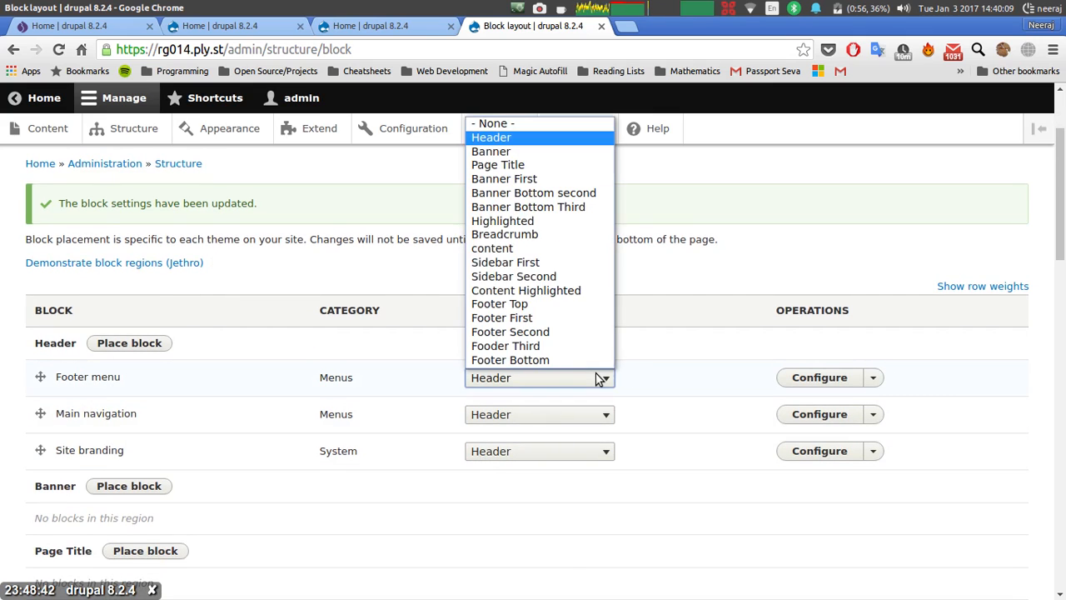
left_click(546, 346)
scroll(545, 350, "down", 15)
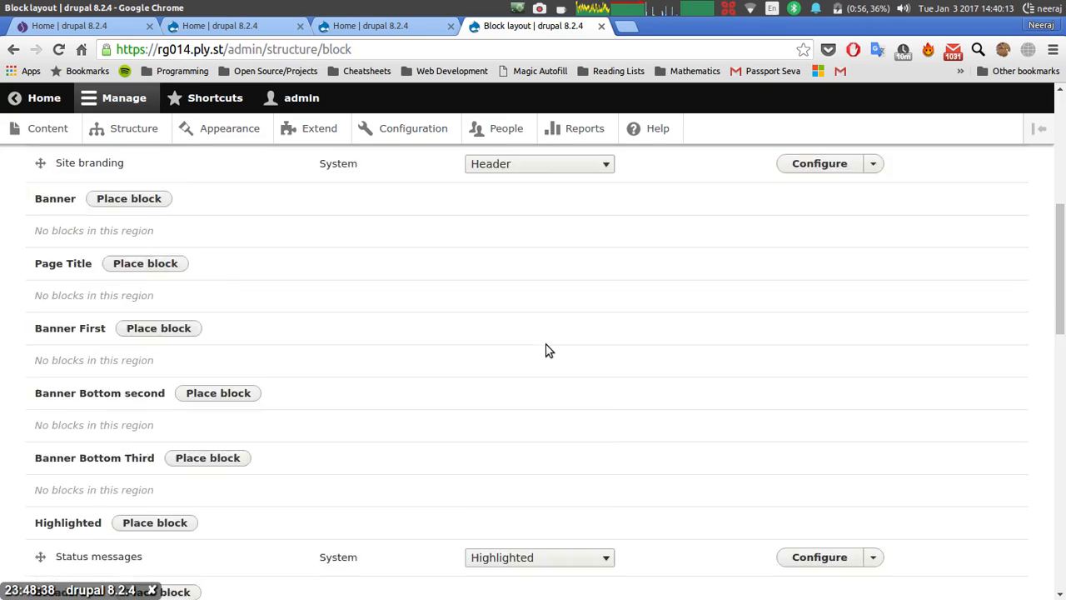
left_click(61, 518)
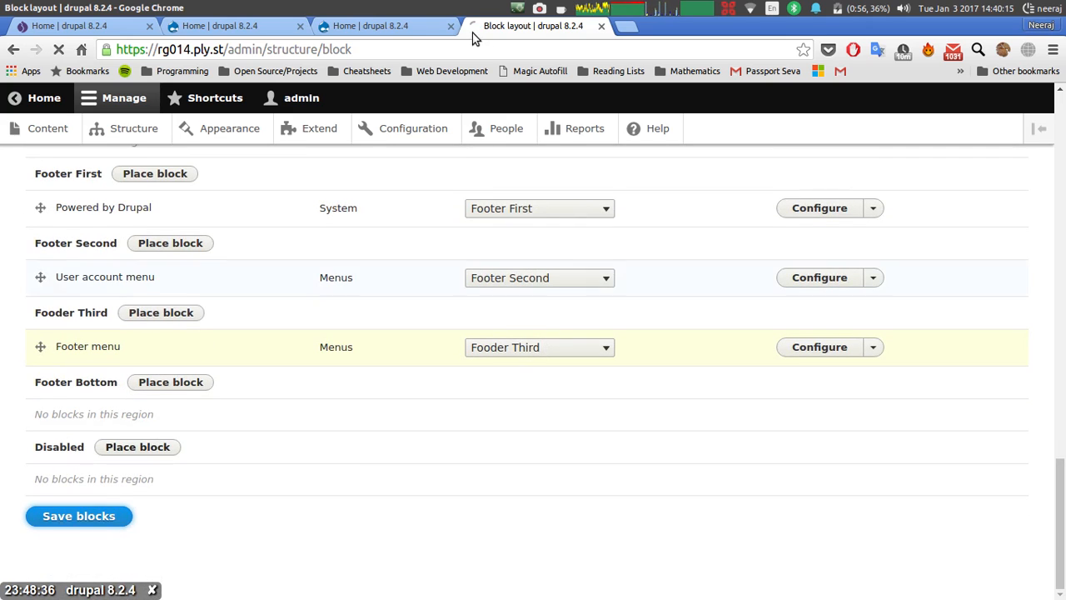
left_click(423, 28)
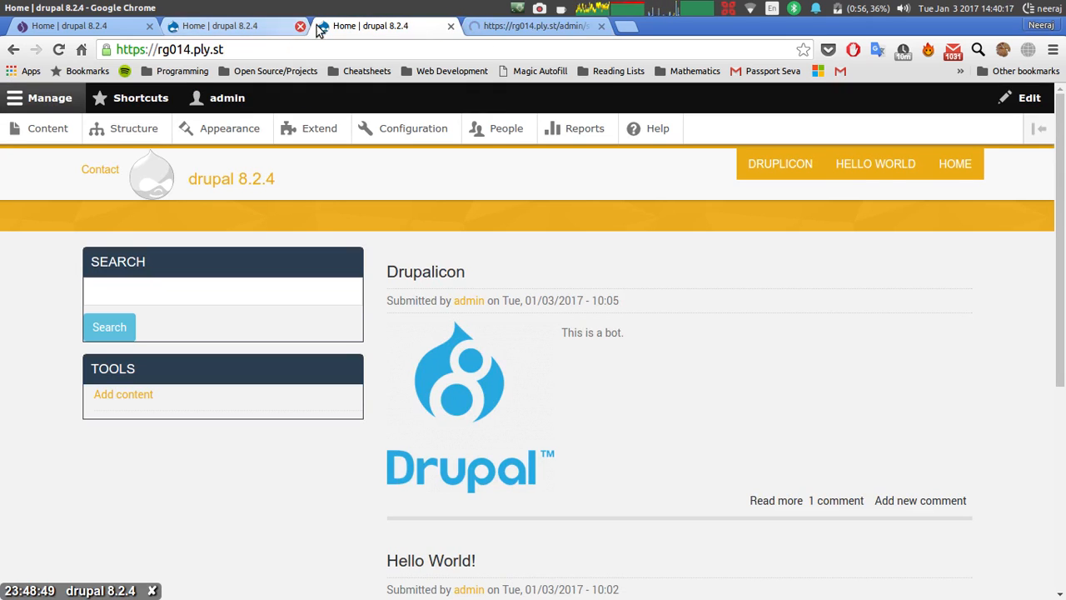
Reload the home page and scroll through it to check the new footer Contact link.
left_click(349, 49)
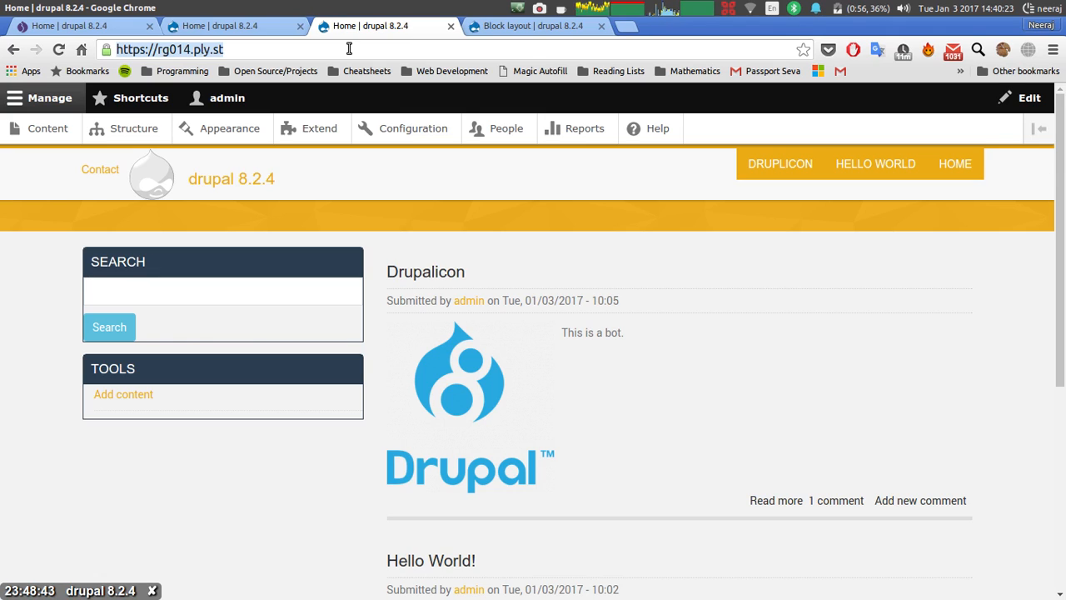
key("Return")
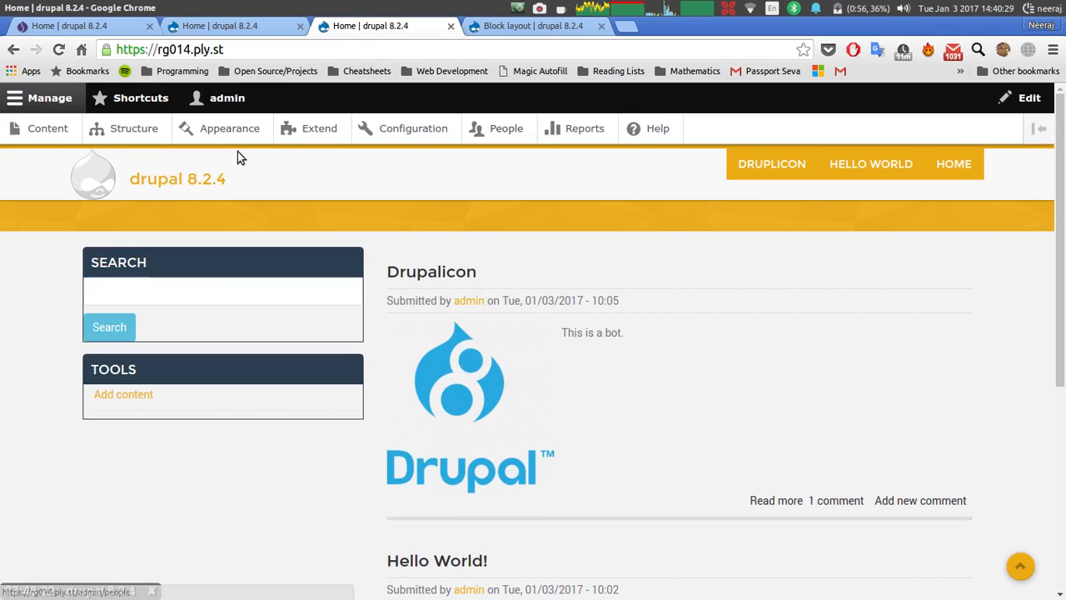
left_click(47, 102)
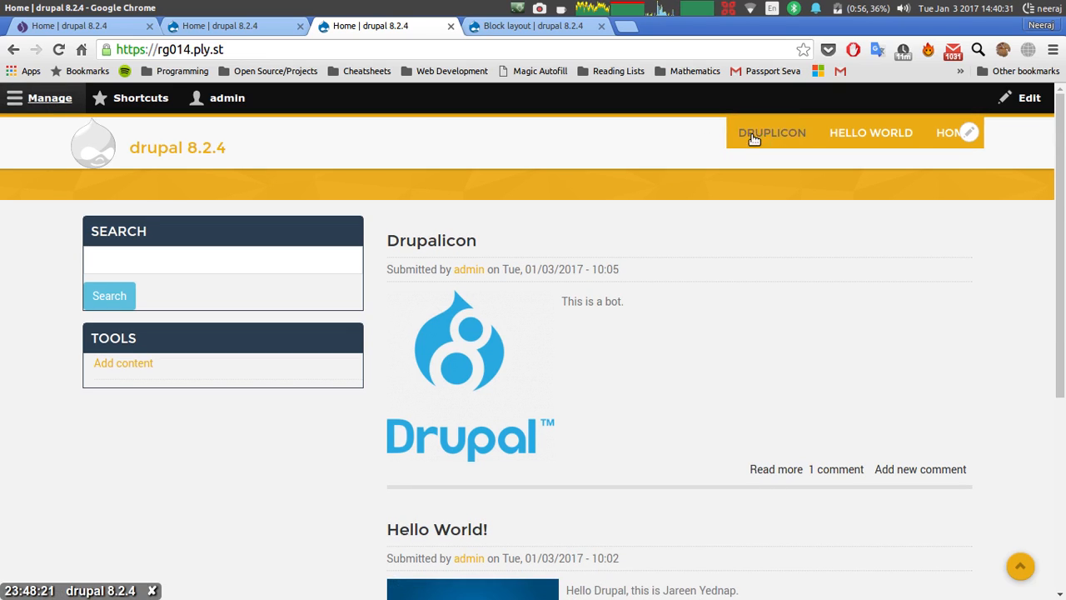
scroll(919, 138, "down", 4)
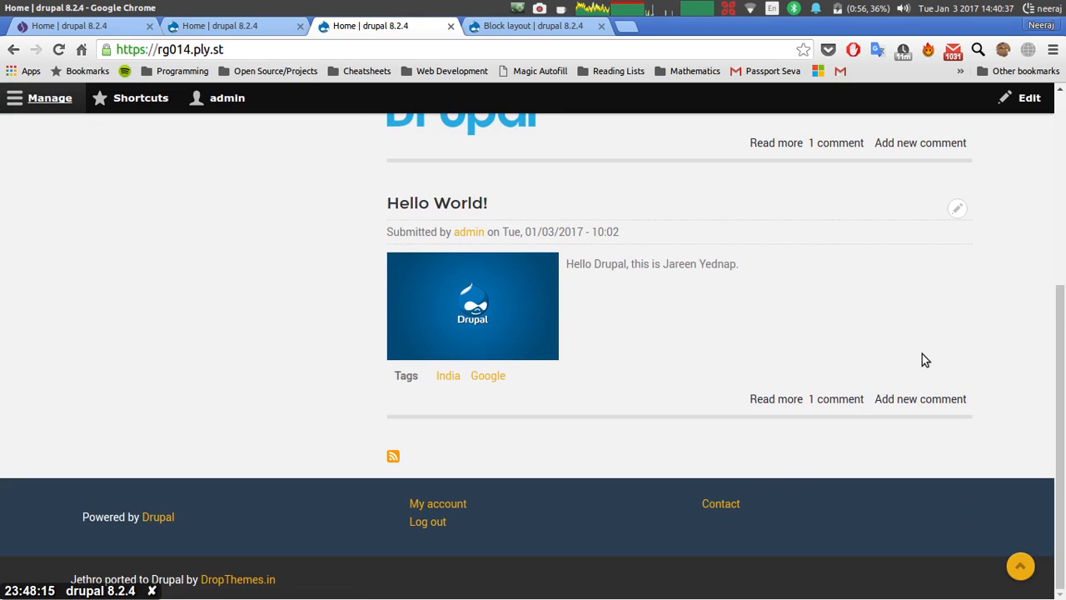
scroll(922, 354, "up", 2)
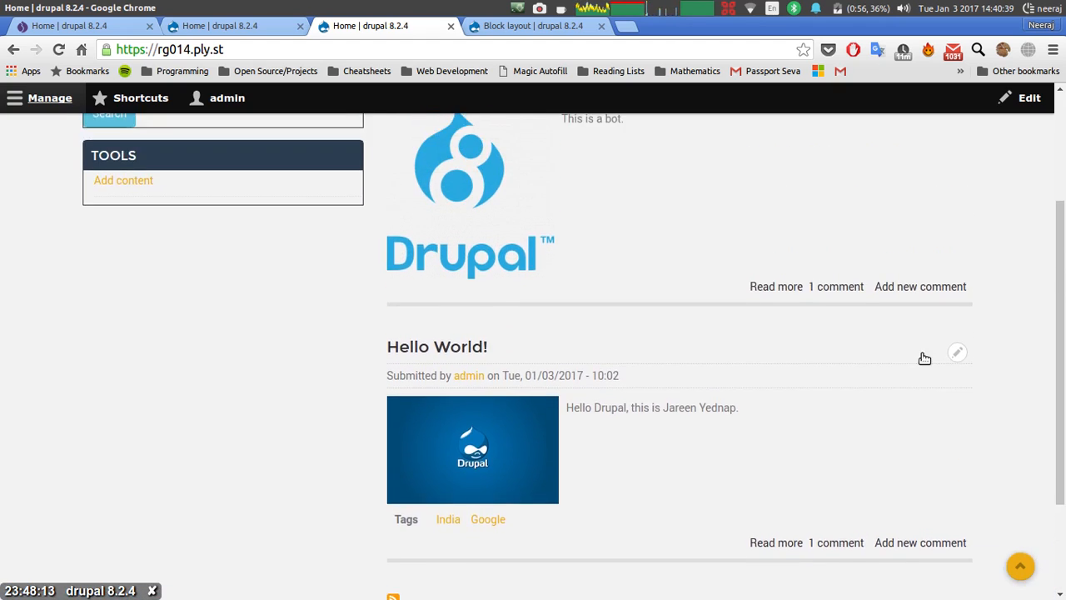
scroll(924, 359, "up", 3)
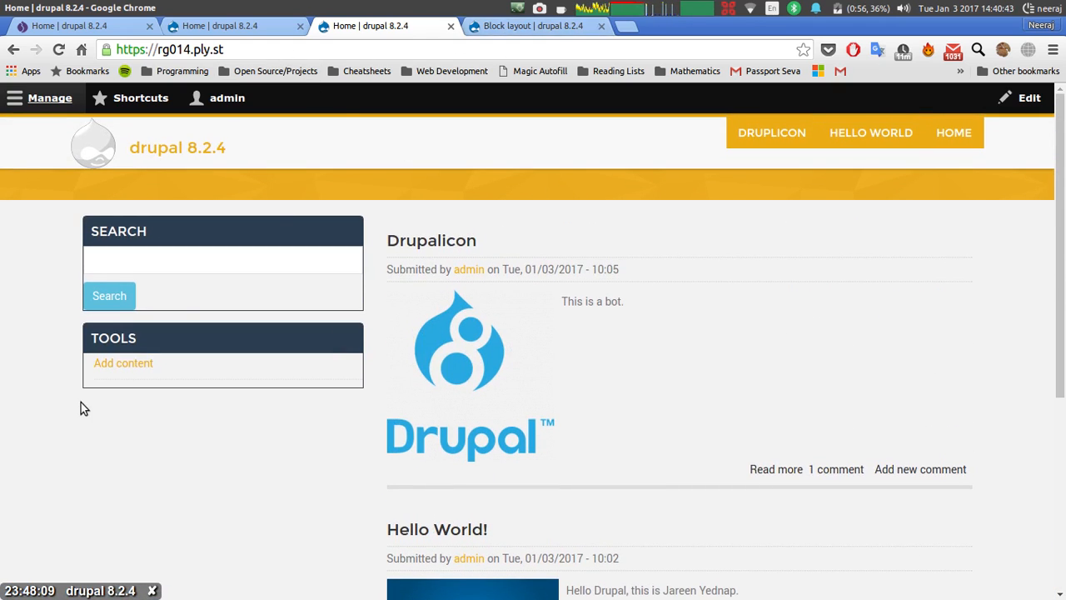
Return to the Jethro Block layout page with the updated block settings.
mouse_move(333, 376)
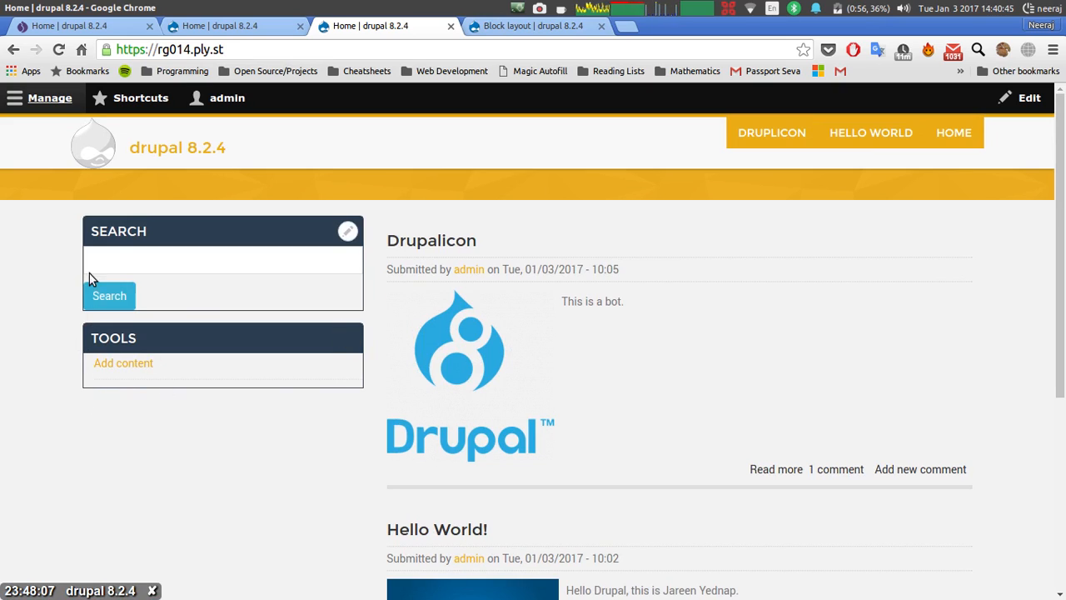
left_click(125, 263)
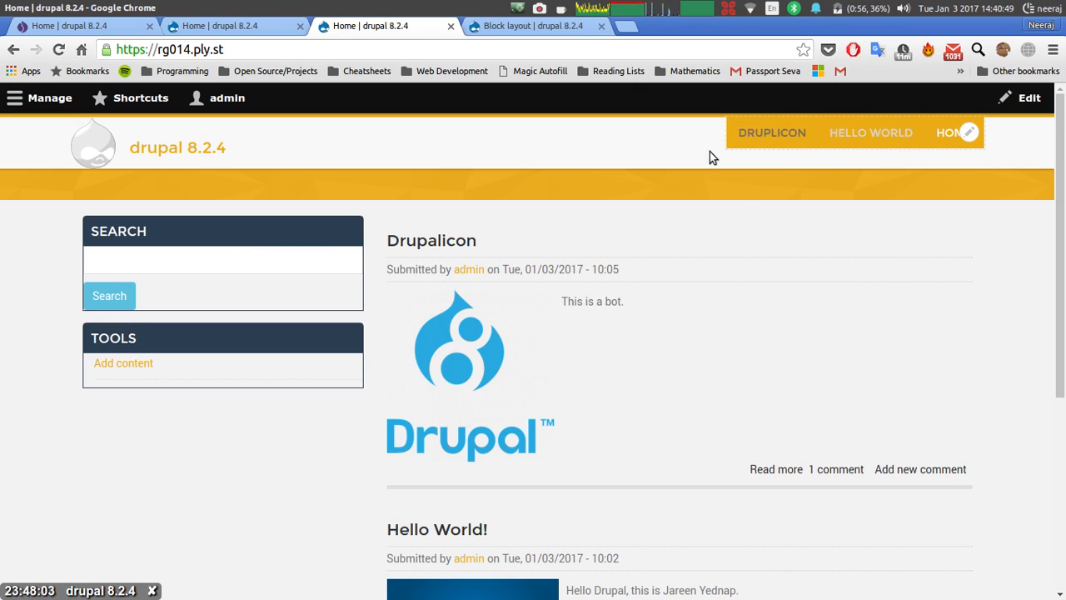
left_click(542, 28)
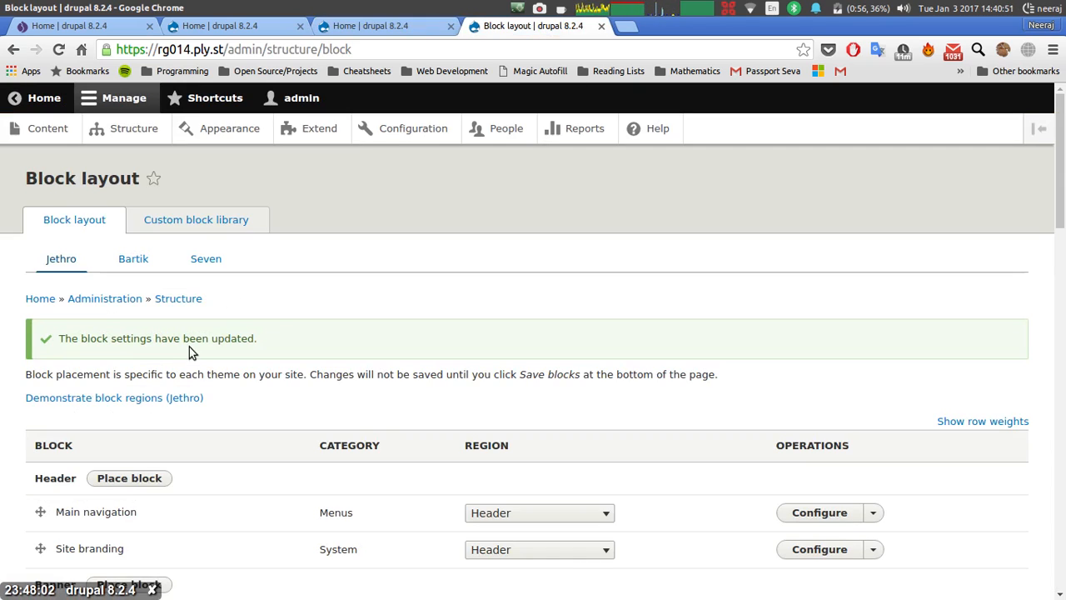
scroll(189, 350, "down", 3)
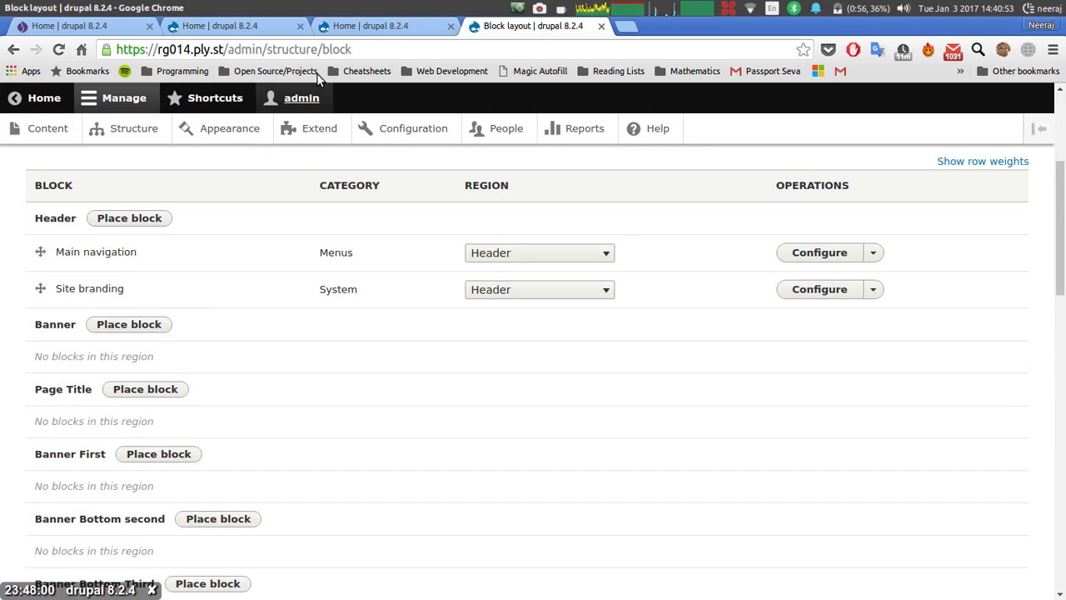
left_click(350, 28)
scroll(341, 285, "down", 1)
scroll(341, 285, "down", 4)
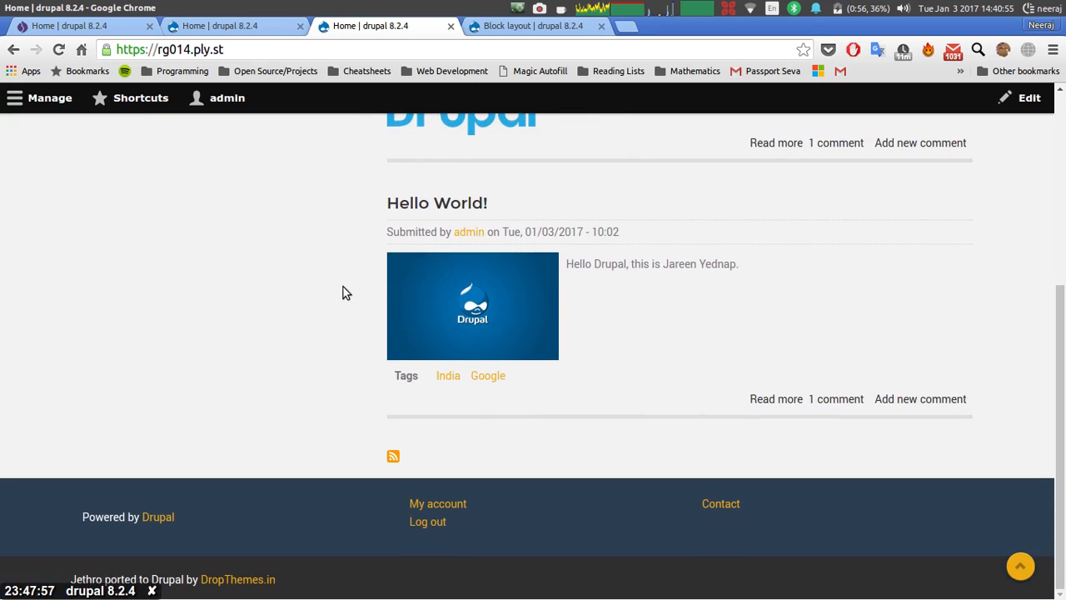
left_click(496, 25)
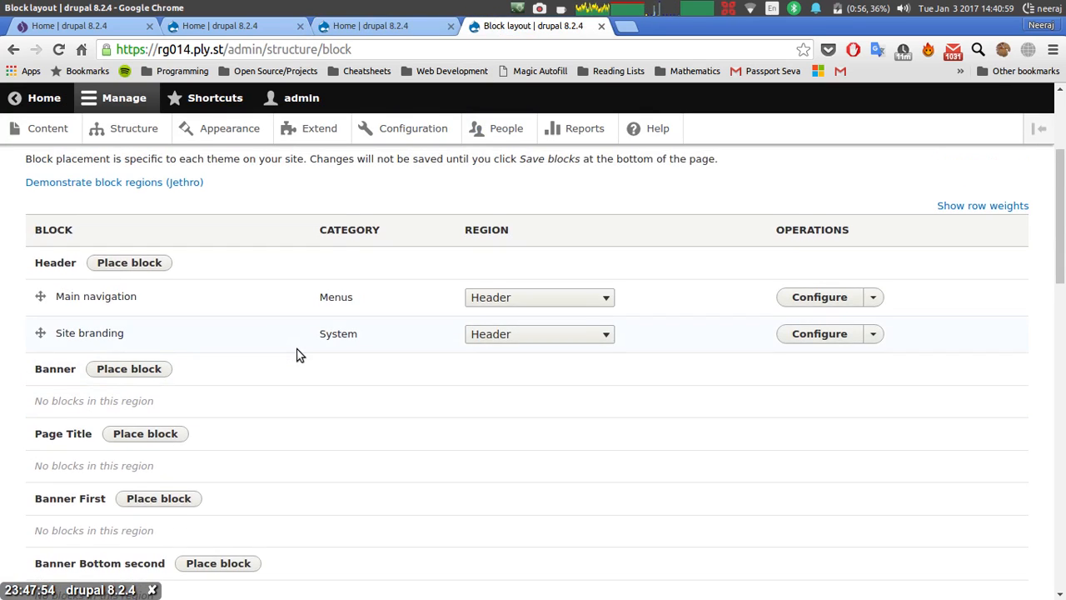
scroll(300, 354, "down", 7)
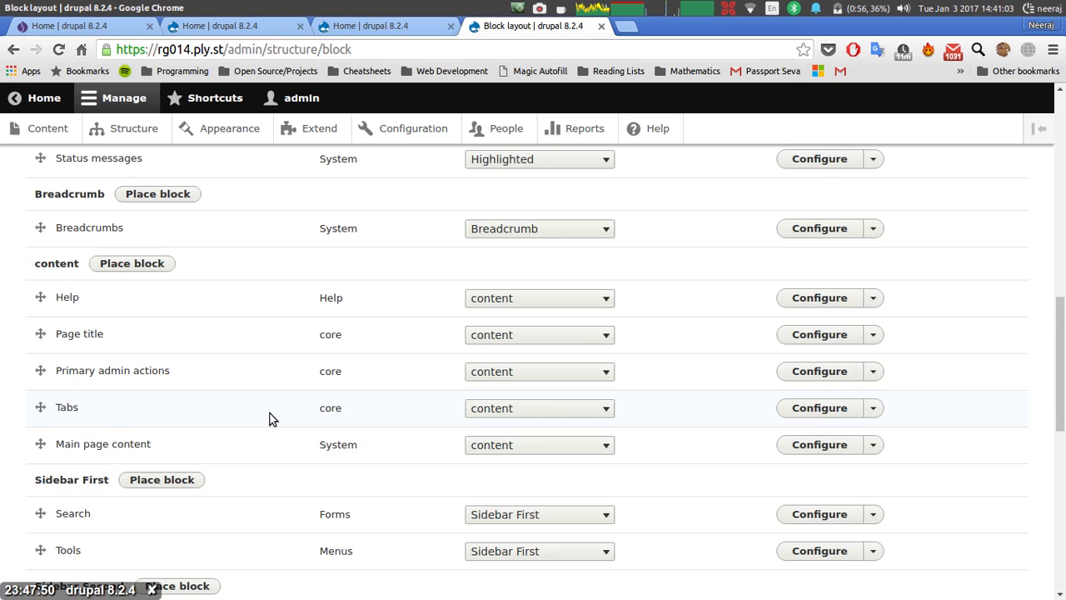
scroll(272, 419, "down", 2)
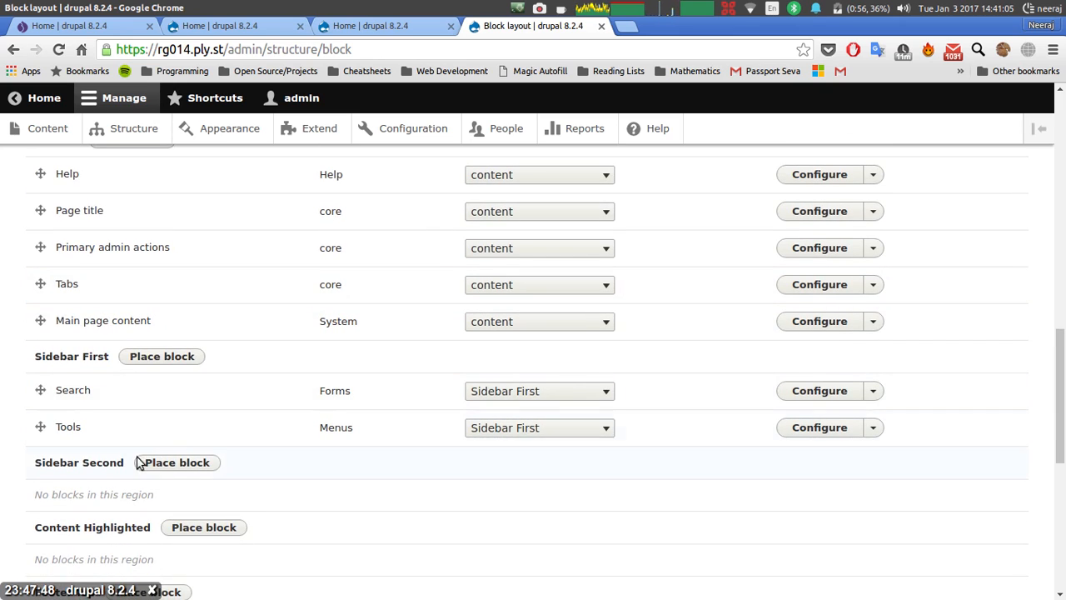
scroll(150, 469, "down", 2)
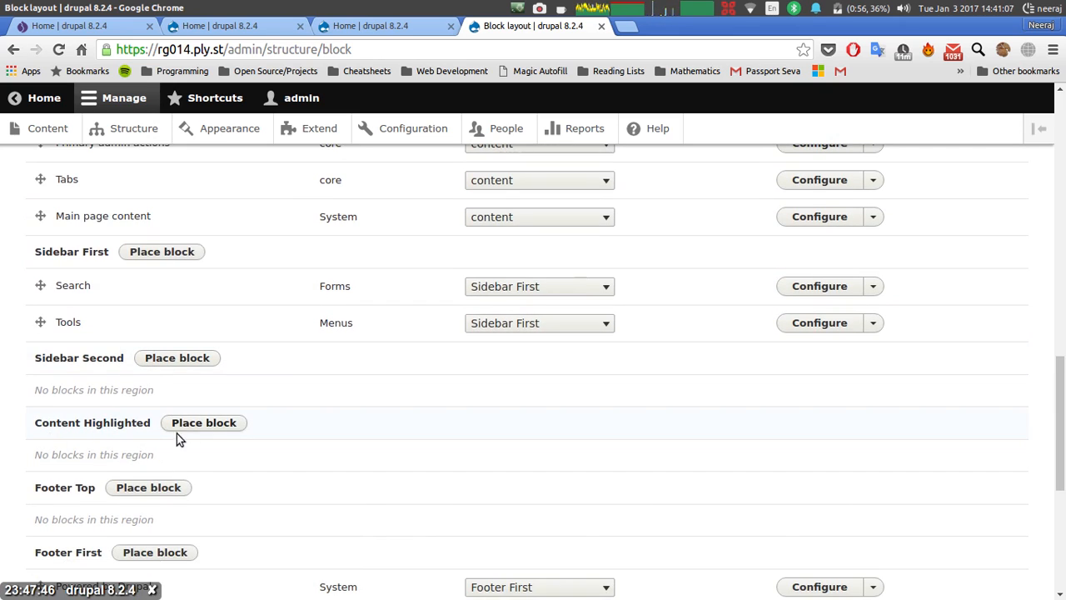
left_click(398, 29)
scroll(379, 322, "up", 3)
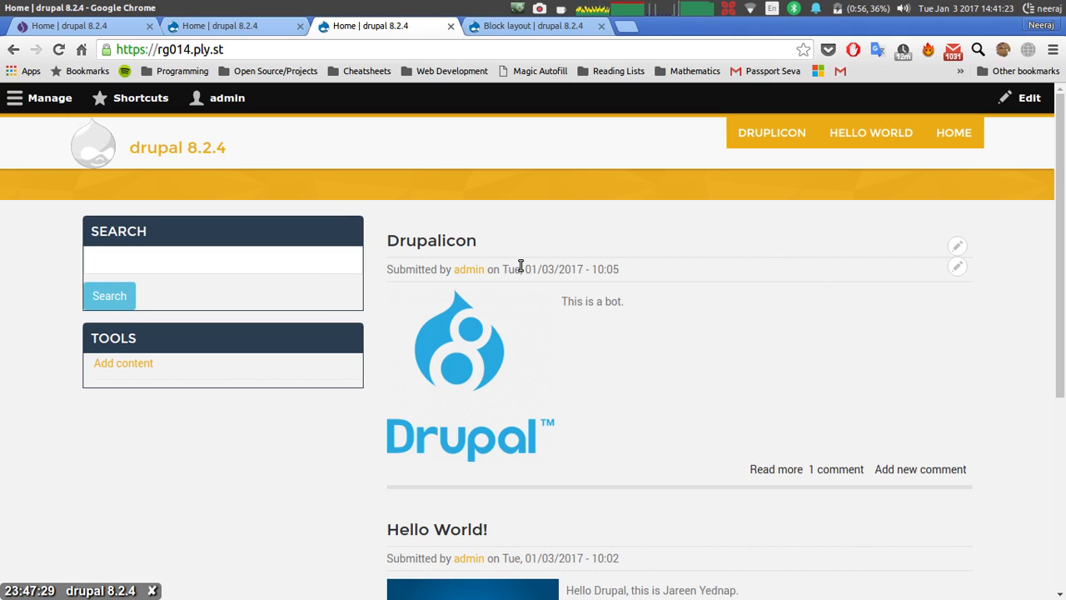
scroll(521, 267, "down", 4)
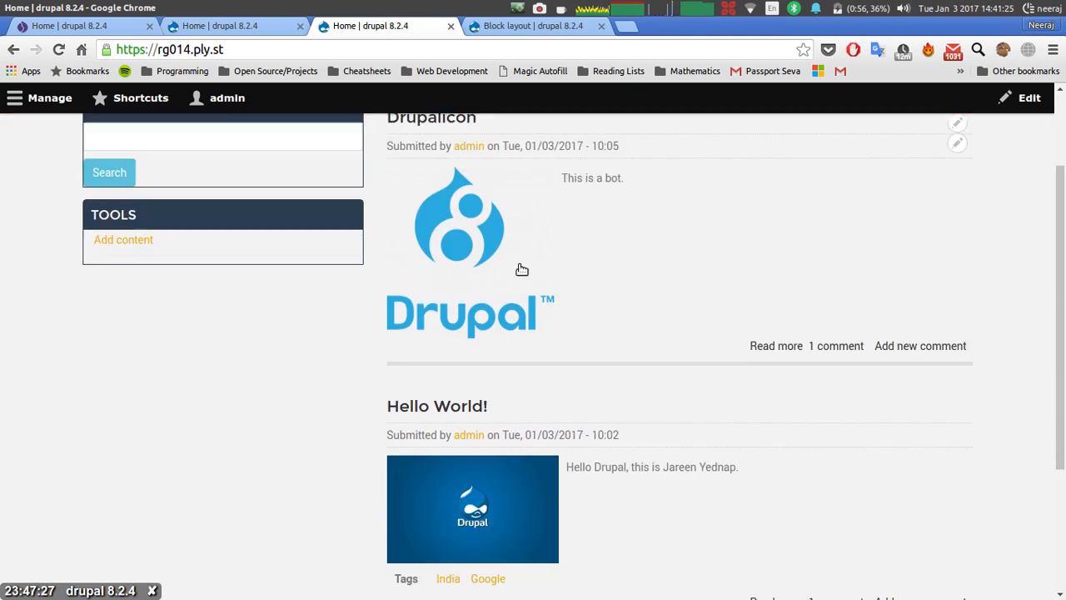
scroll(521, 266, "up", 4)
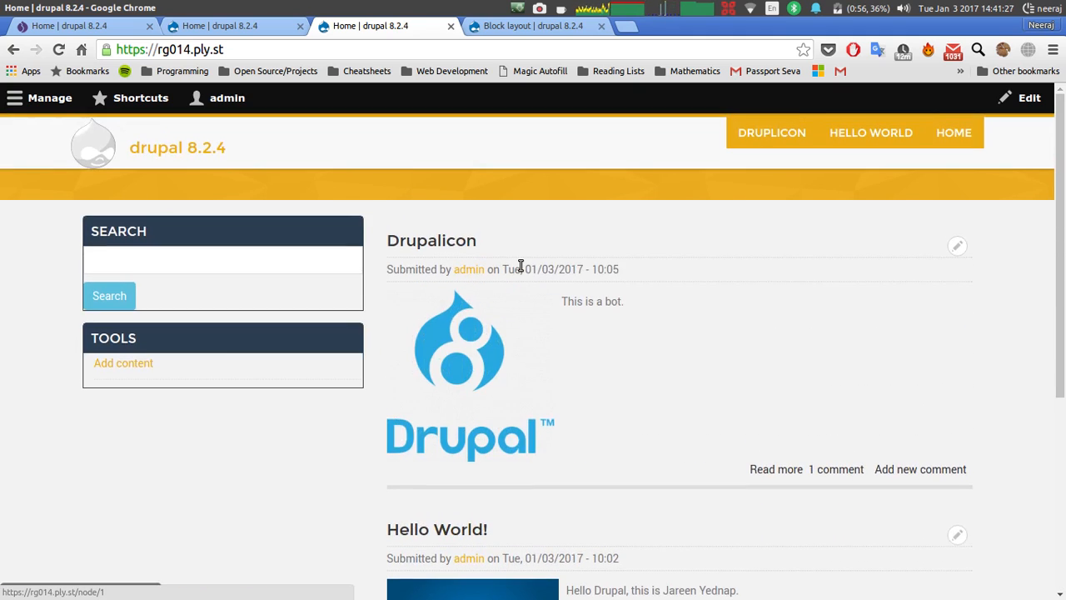
left_click_drag(1060, 371, 1056, 348)
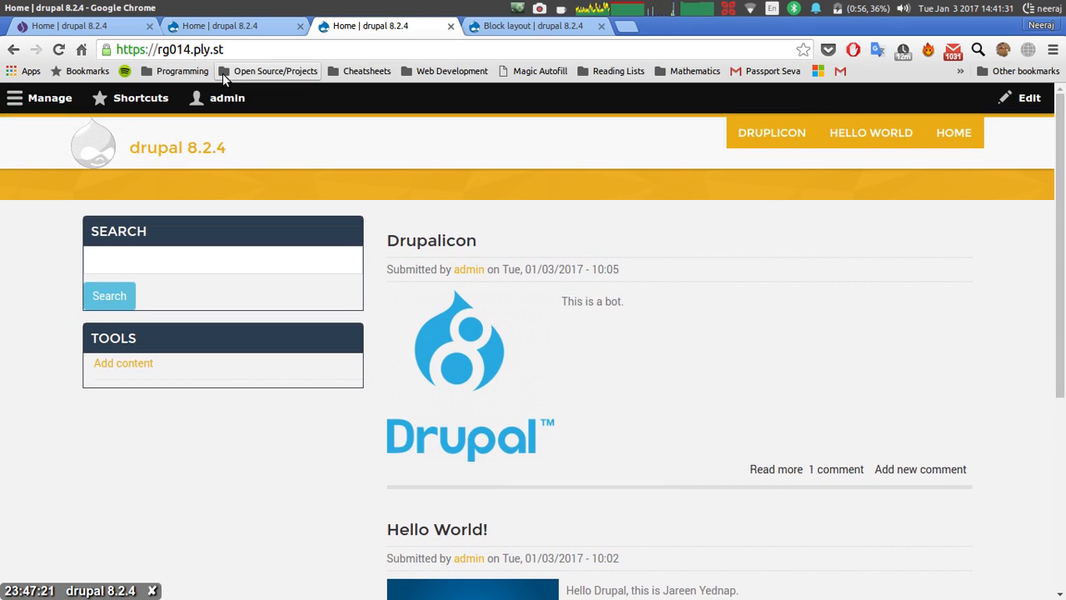
left_click(487, 27)
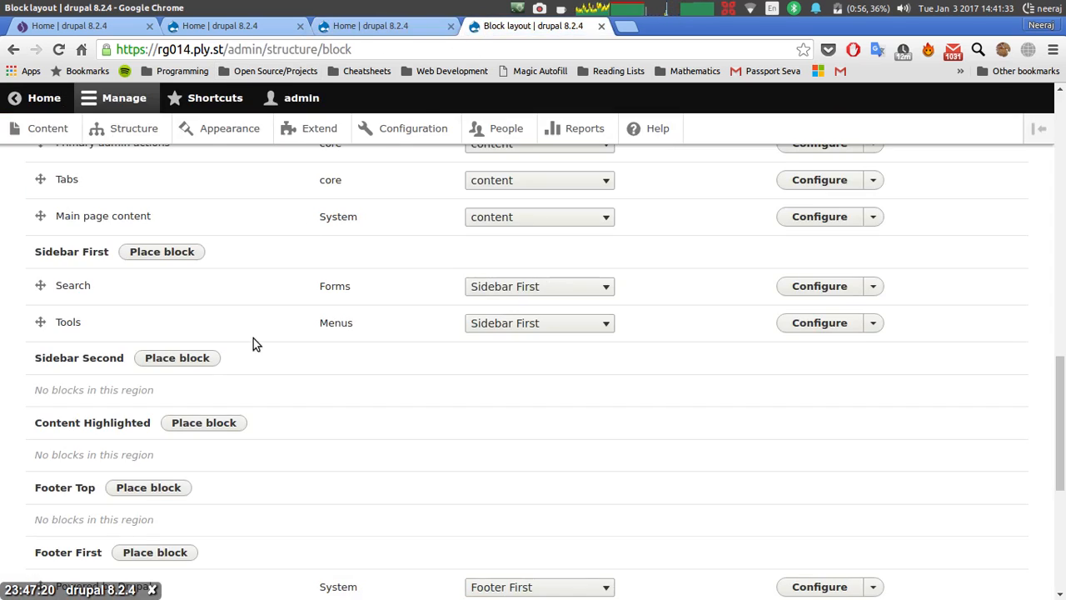
Place the Recent comments block in the Content Highlighted region and save it.
left_click(207, 425)
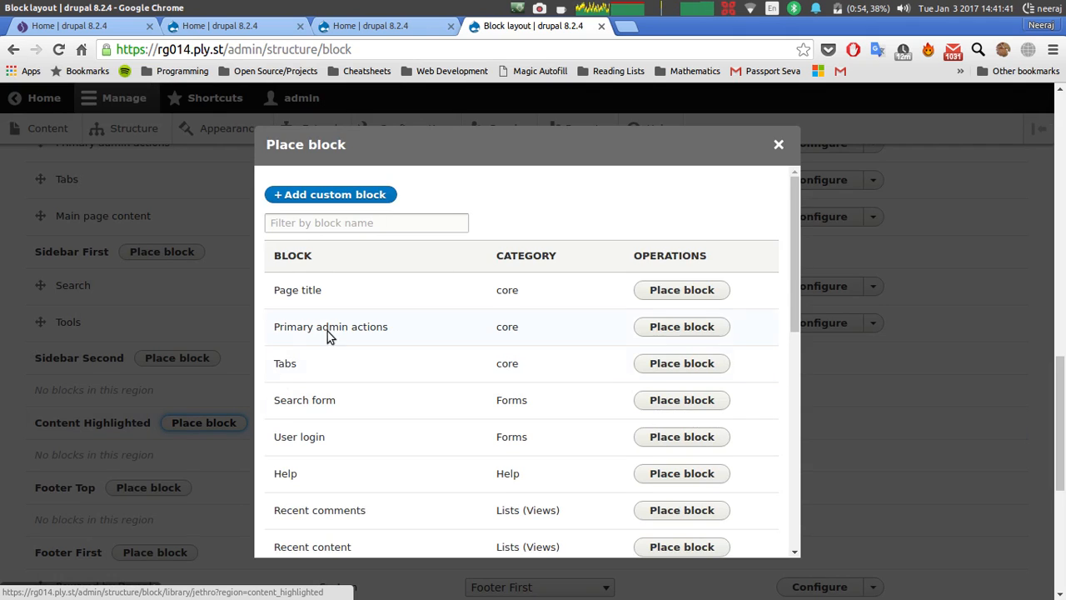
scroll(325, 414, "down", 3)
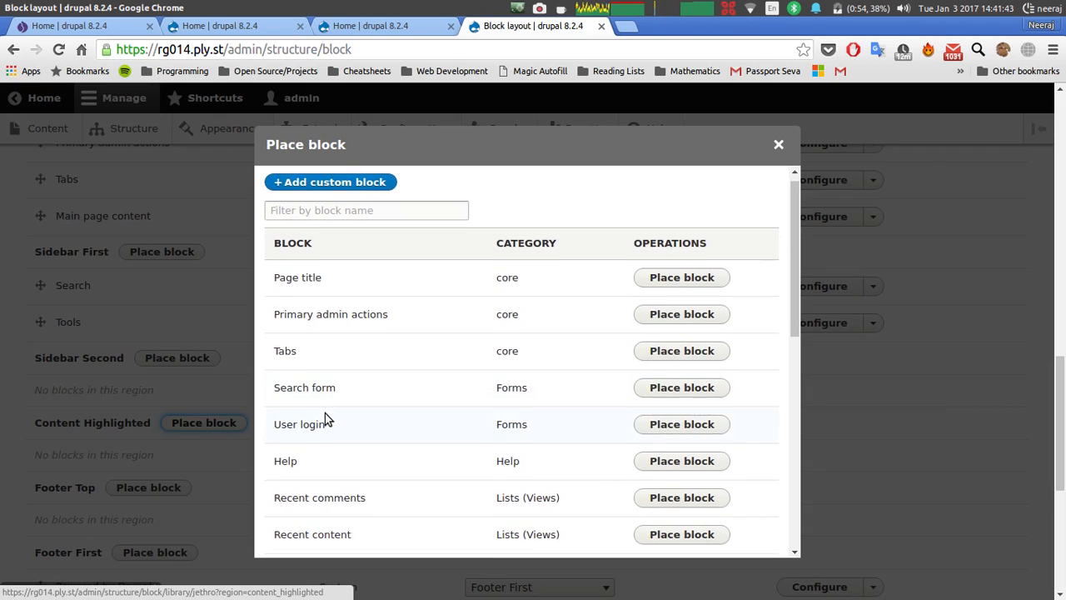
scroll(325, 413, "down", 7)
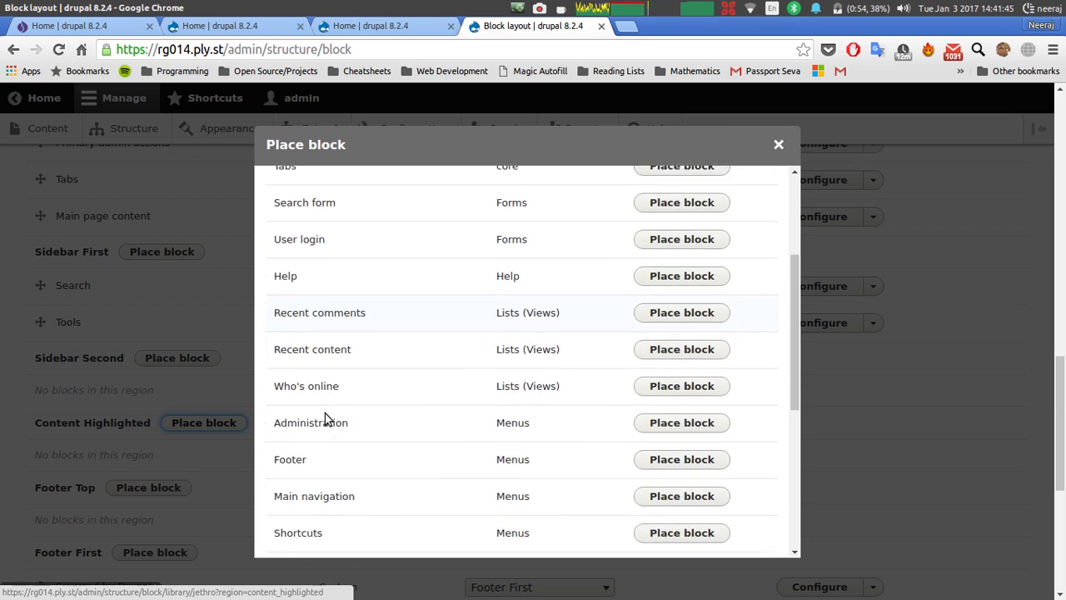
scroll(325, 419, "down", 4)
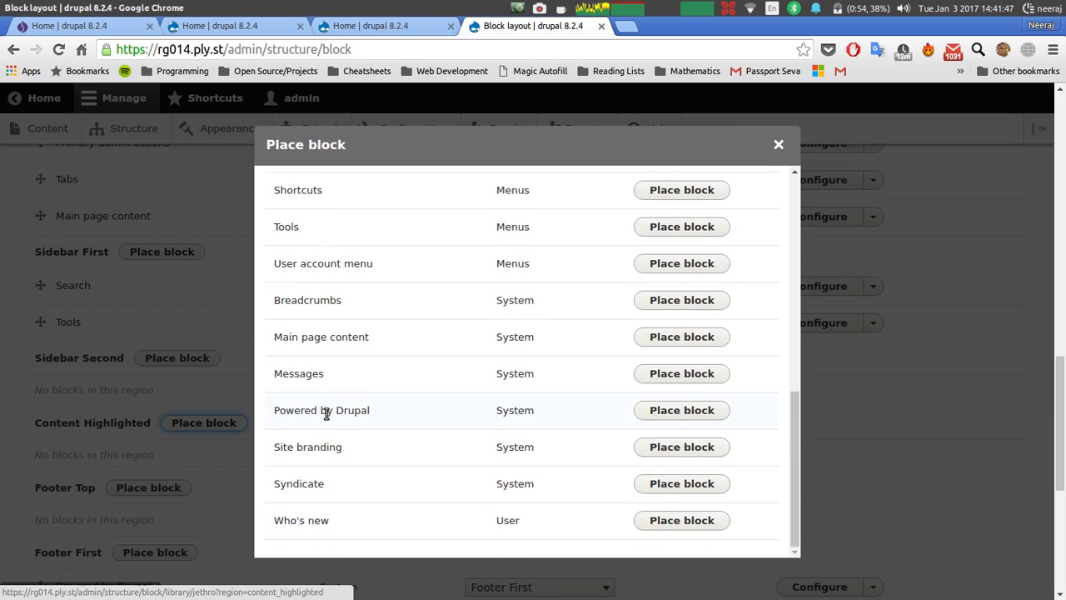
scroll(326, 417, "up", 15)
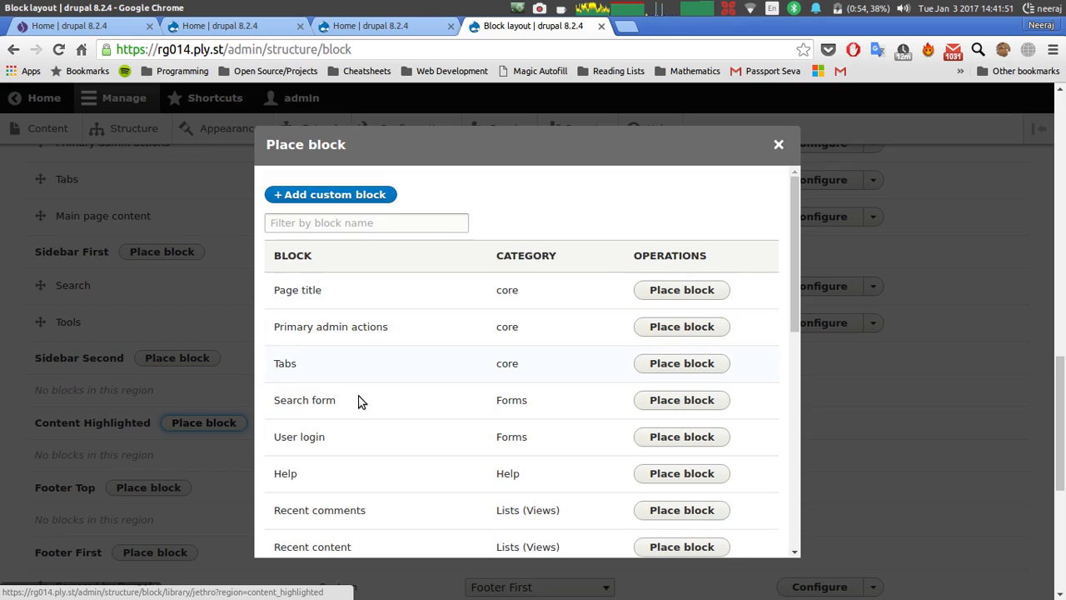
scroll(354, 438, "down", 2)
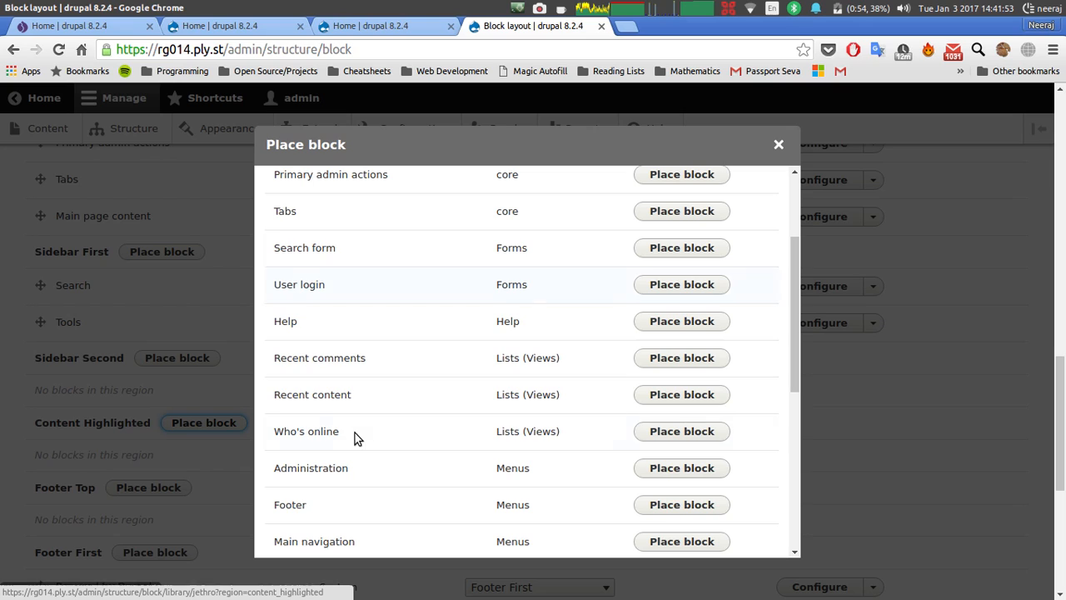
left_click(680, 359)
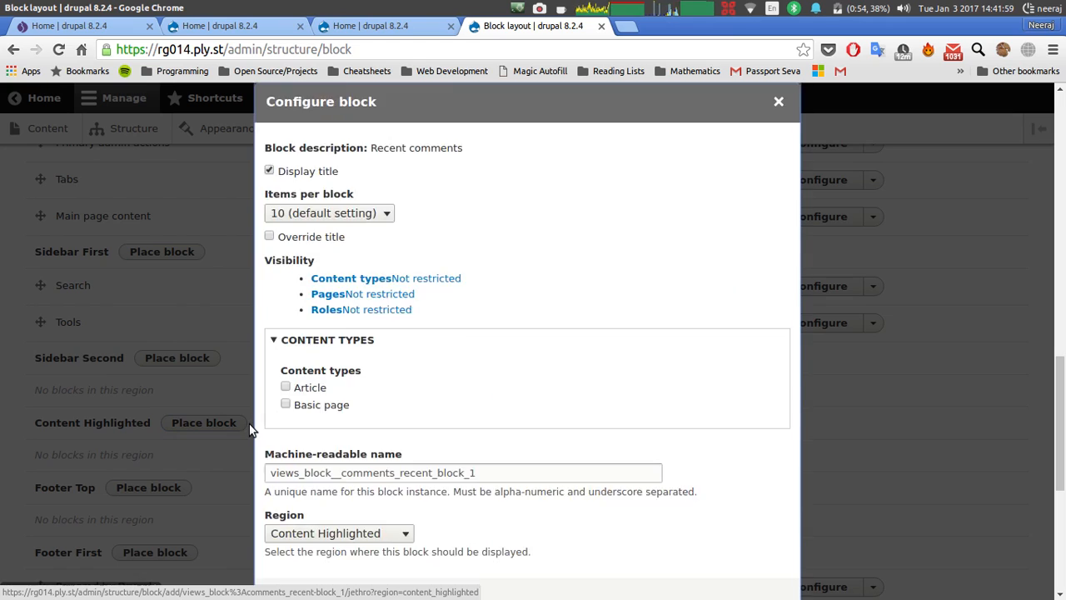
left_click(343, 536)
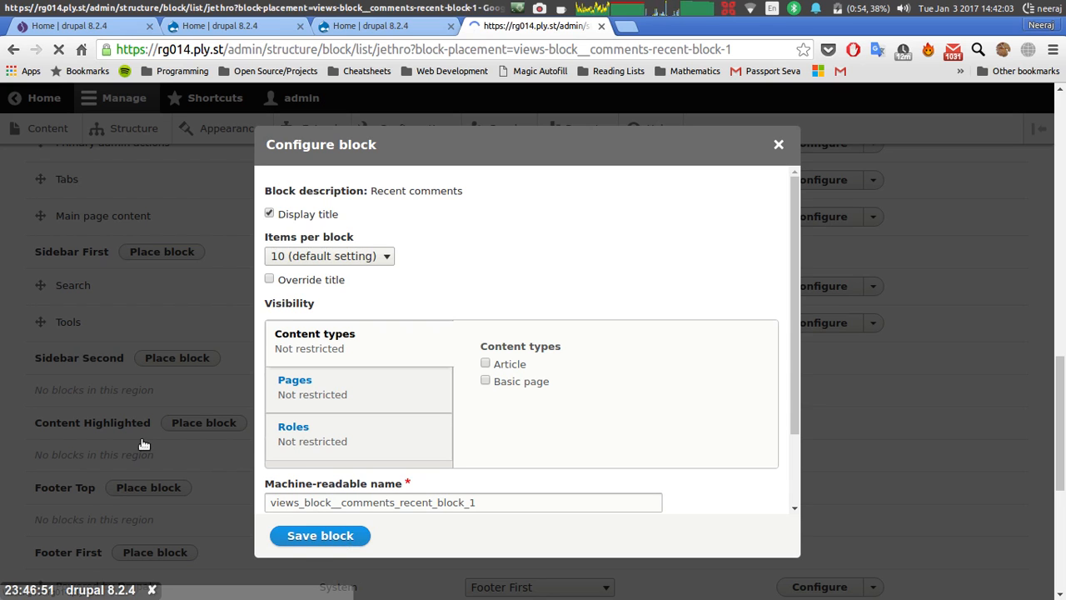
scroll(141, 442, "down", 15)
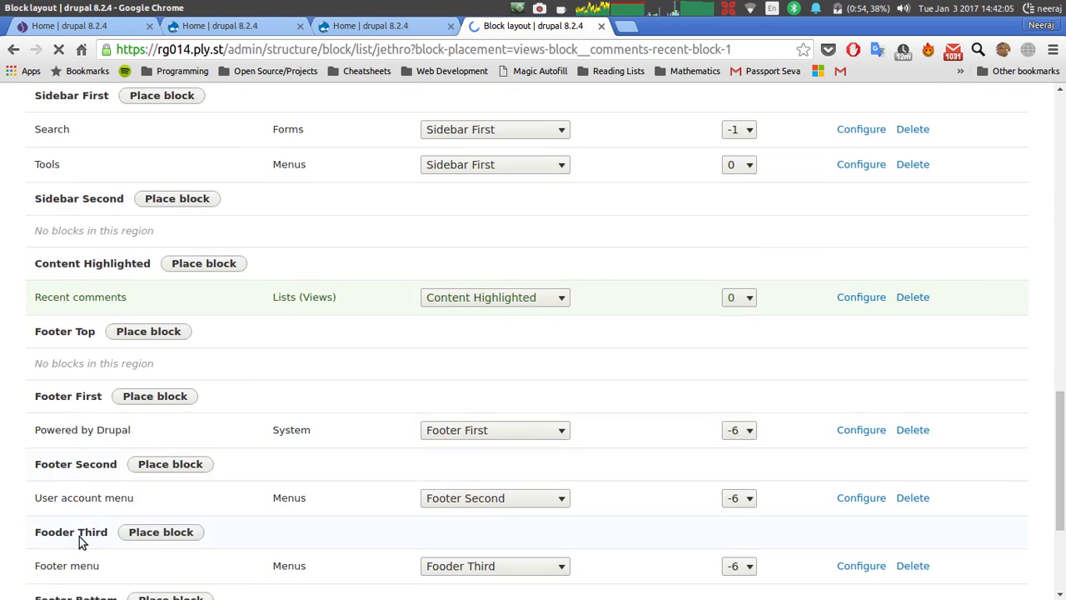
left_click(412, 29)
Reload the home page and collapse the admin management tray.
left_click(425, 46)
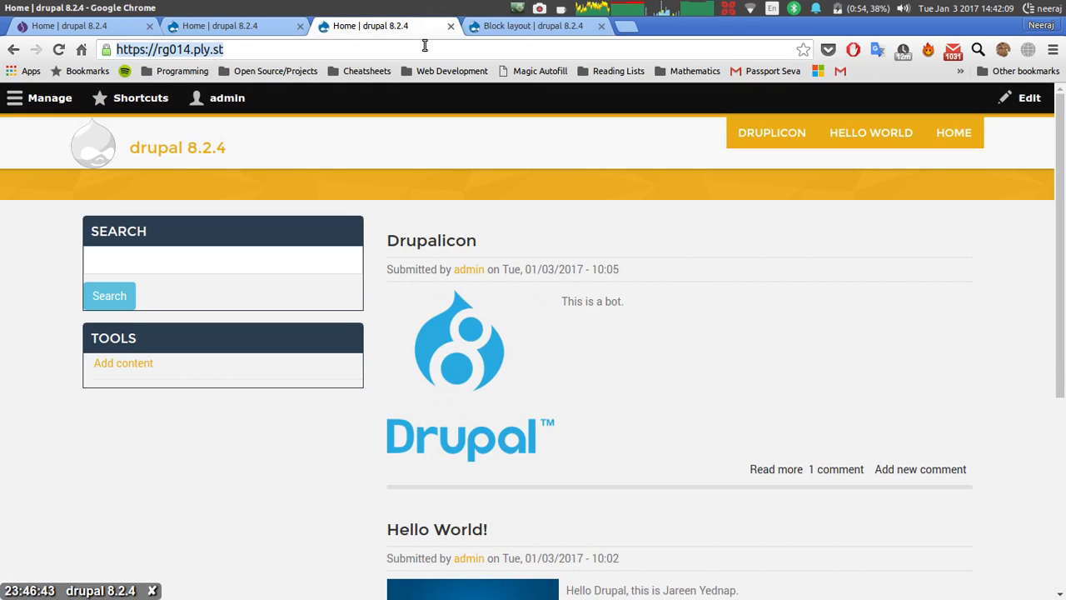
key("Return")
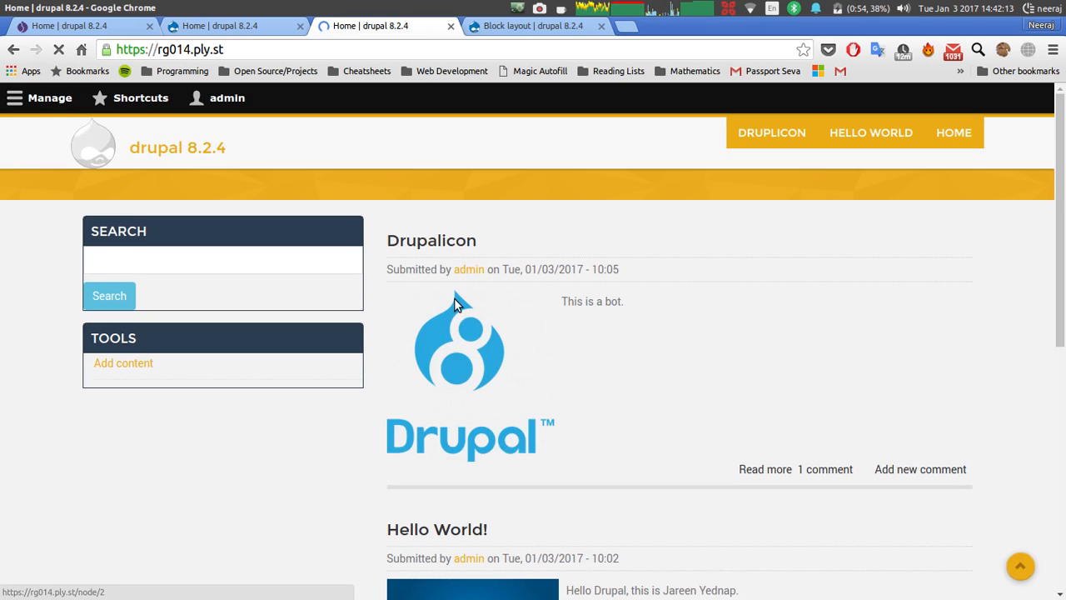
scroll(455, 302, "down", 5)
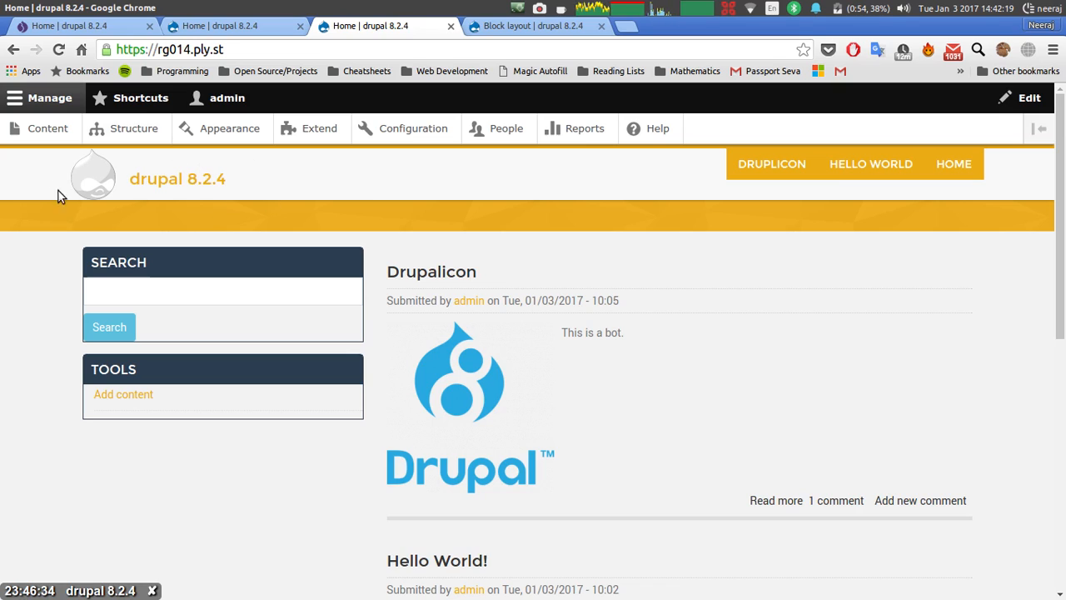
mouse_move(218, 163)
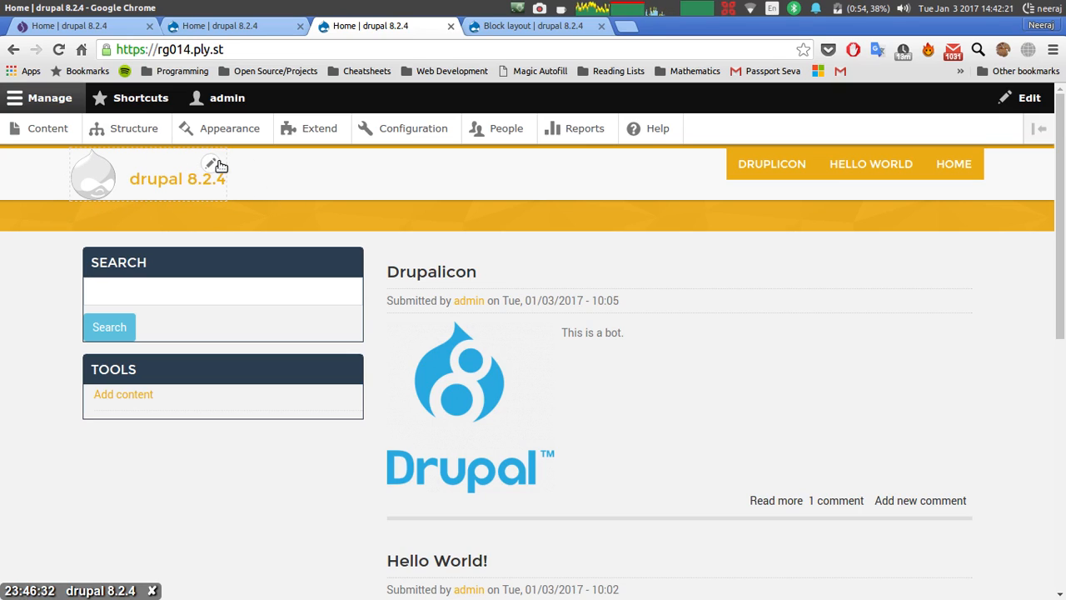
left_click(28, 101)
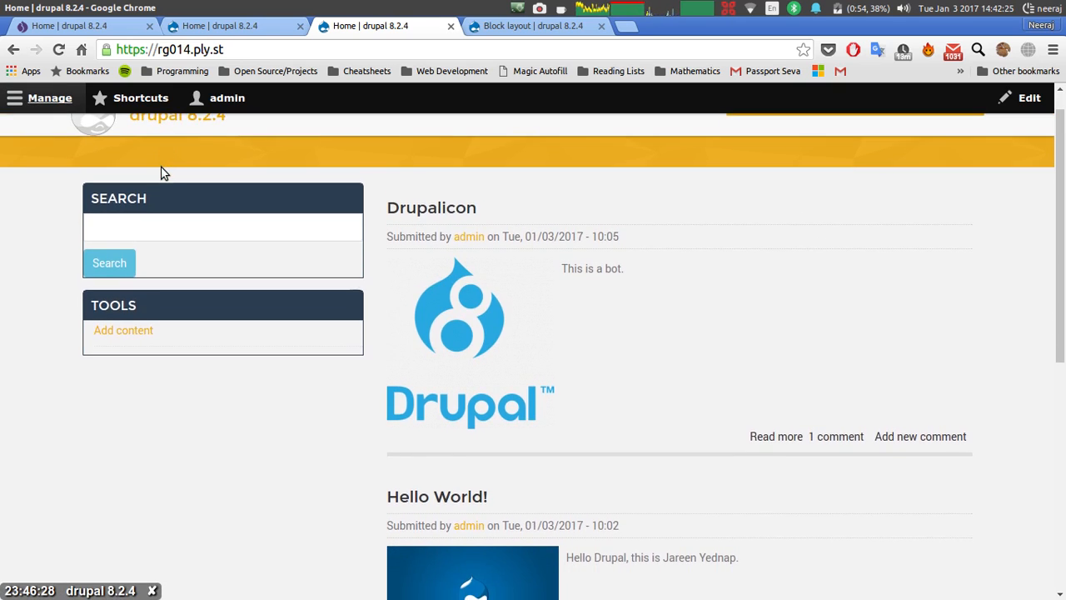
Reload again, scroll down to the Recent comments list above the footer, then jump back to top.
left_click(319, 44)
key("Return")
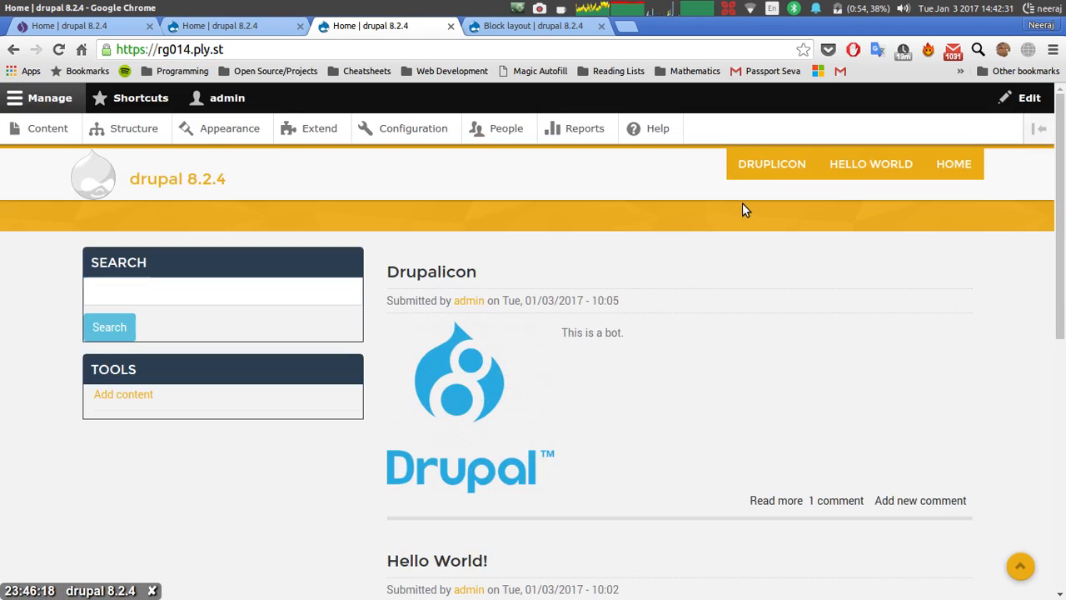
left_click(55, 109)
scroll(267, 279, "down", 1)
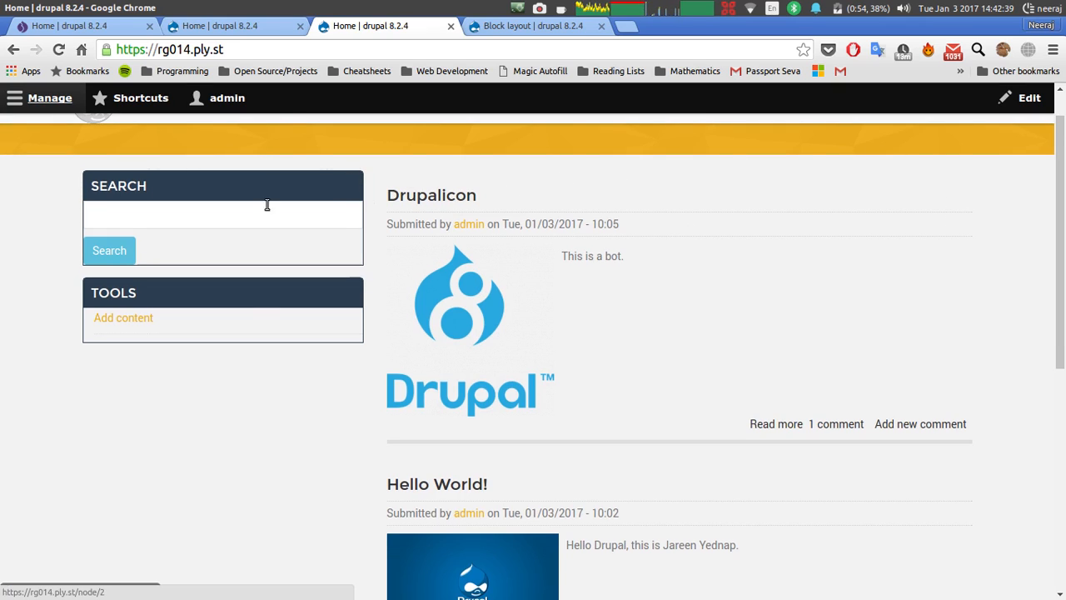
scroll(235, 315, "down", 7)
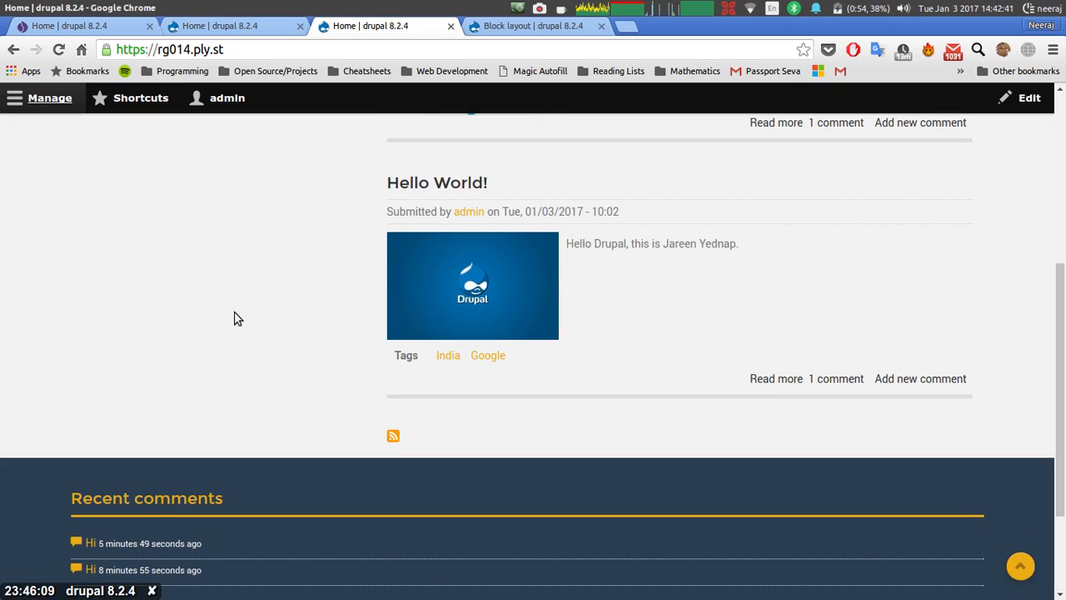
scroll(261, 472, "down", 4)
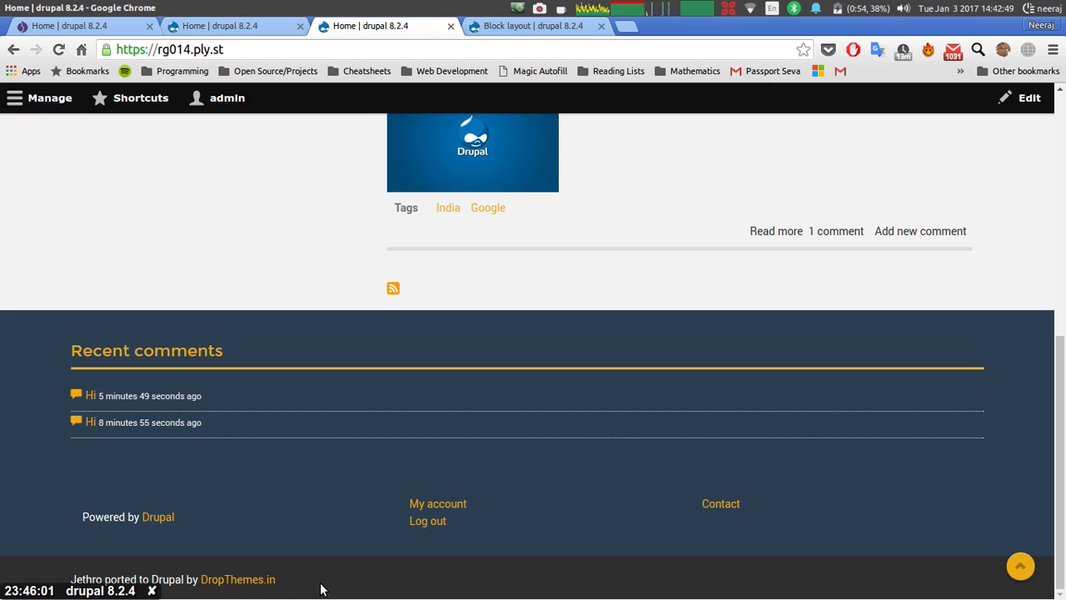
key("Home")
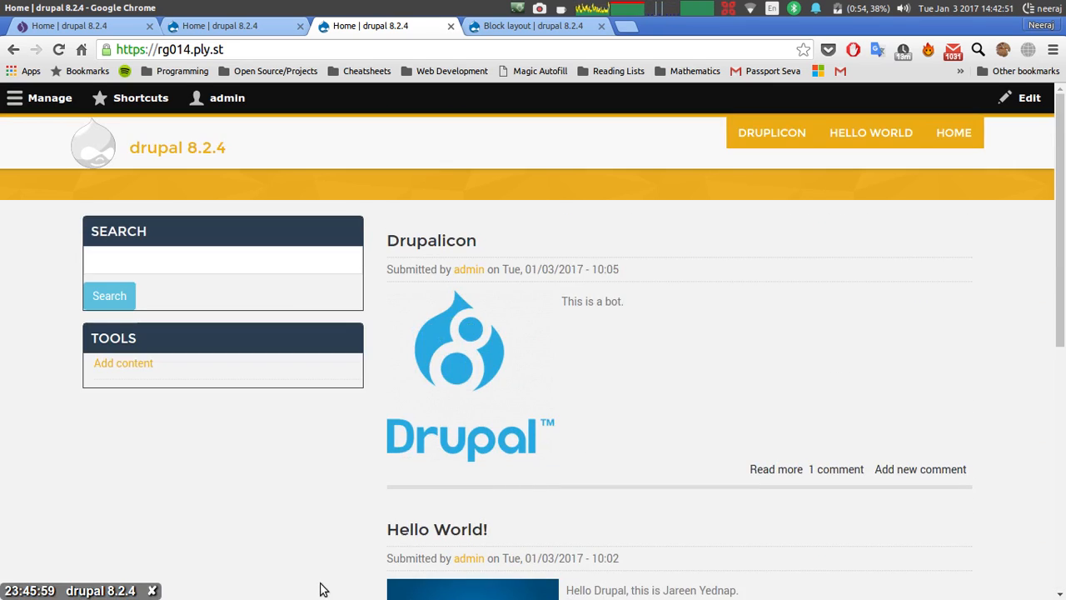
left_click(514, 28)
scroll(192, 320, "down", 8)
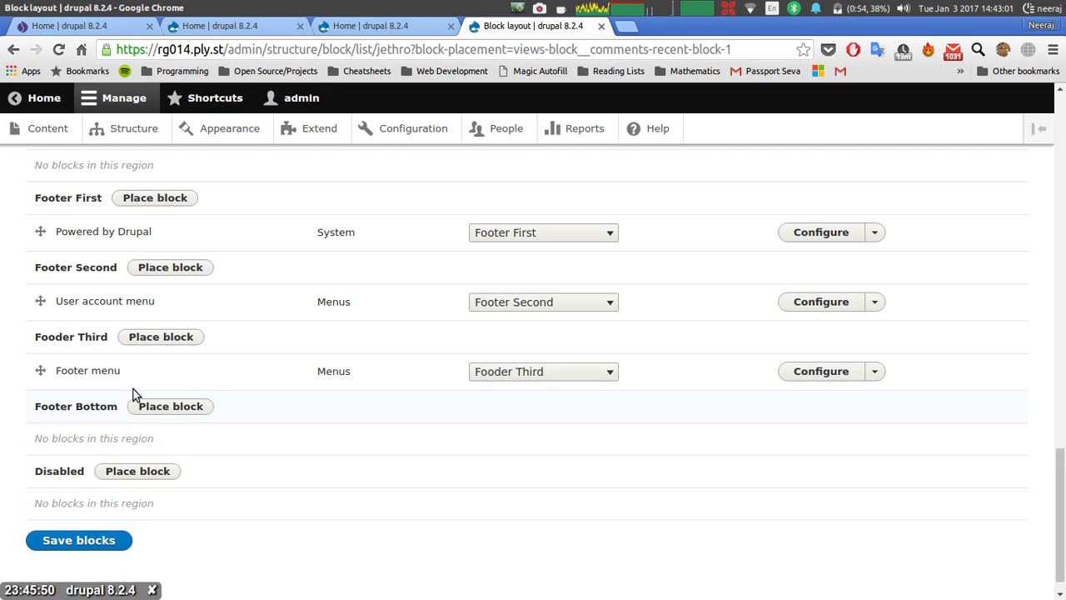
scroll(133, 389, "up", 2)
scroll(133, 390, "up", 5)
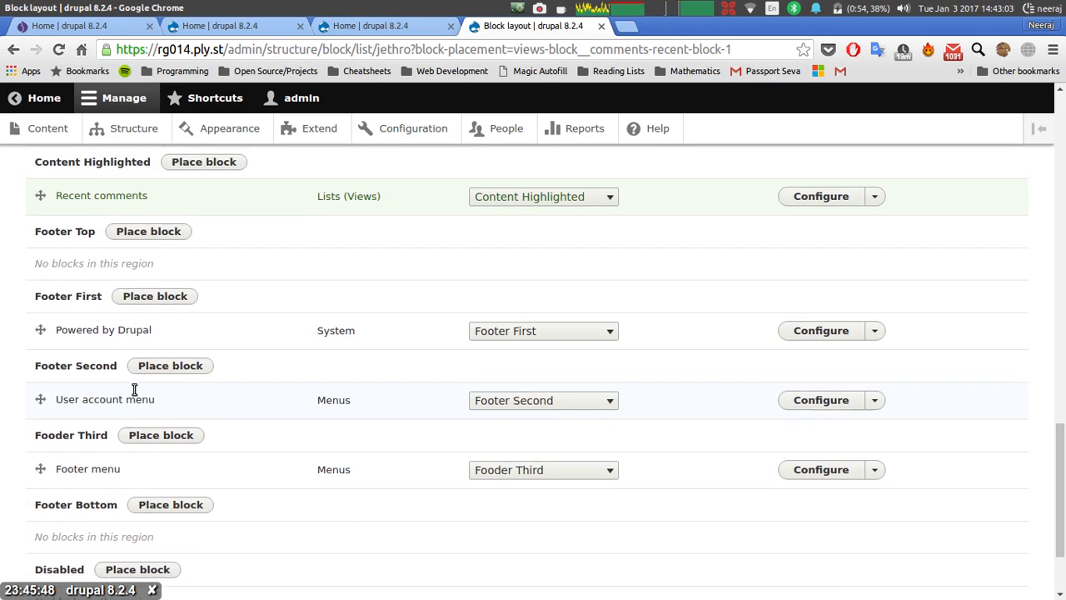
scroll(133, 389, "up", 2)
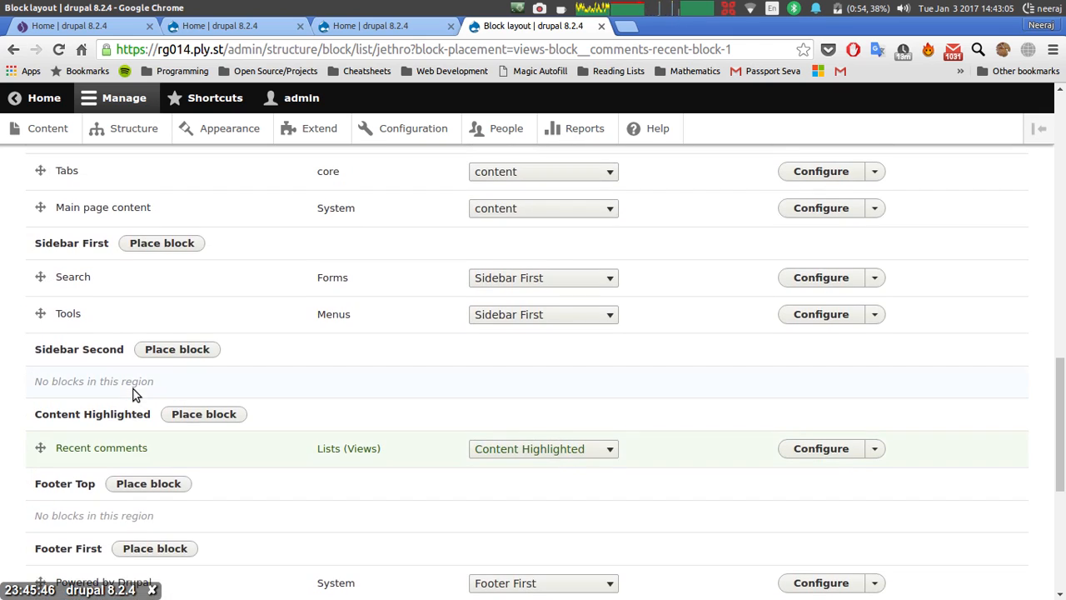
scroll(133, 389, "up", 12)
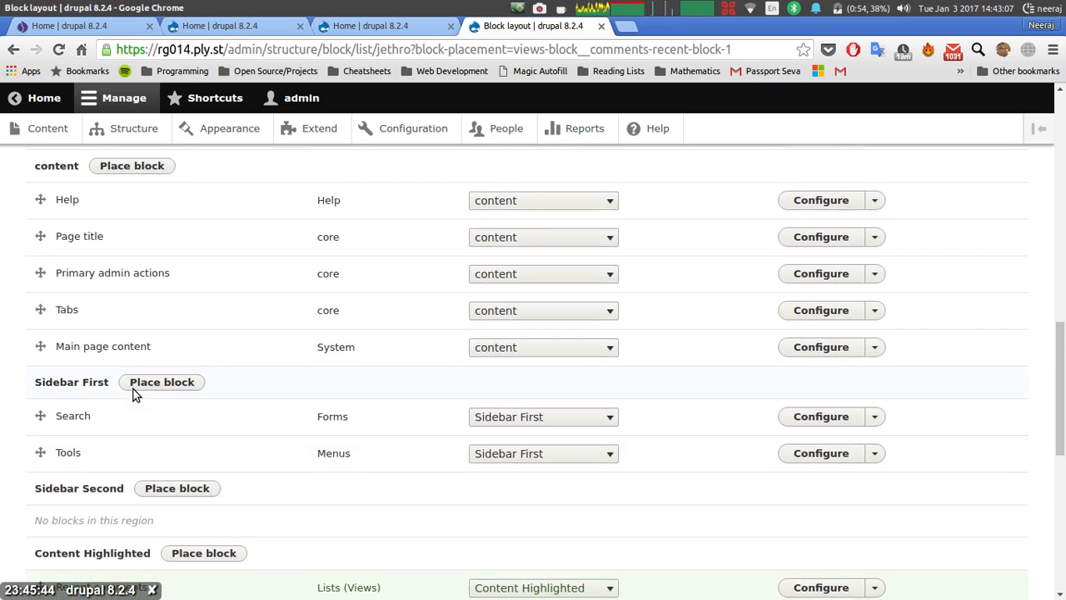
scroll(134, 392, "up", 2)
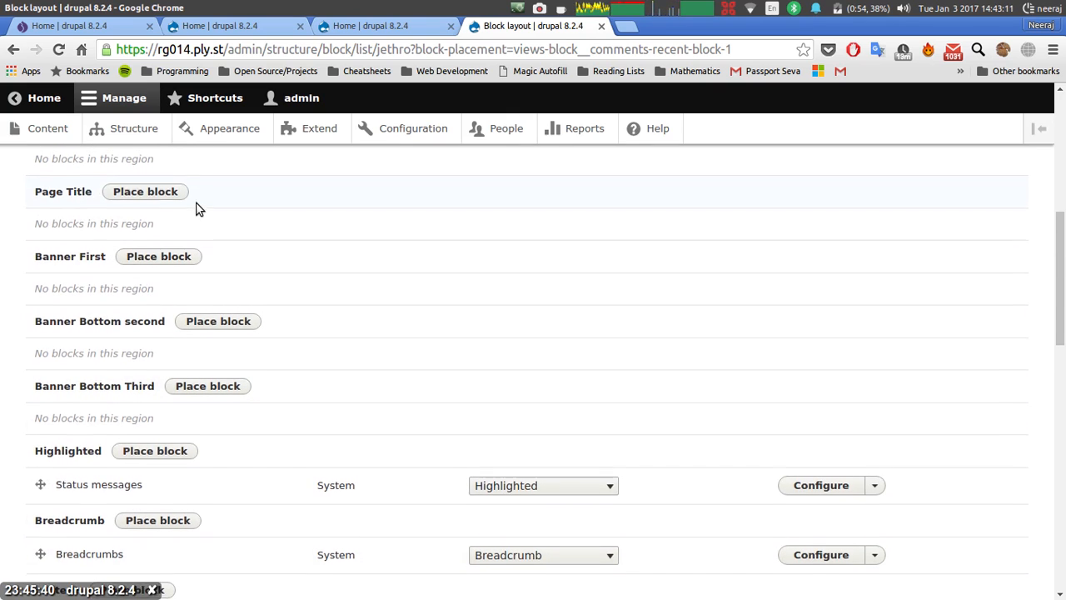
scroll(197, 207, "up", 3)
scroll(116, 312, "down", 4)
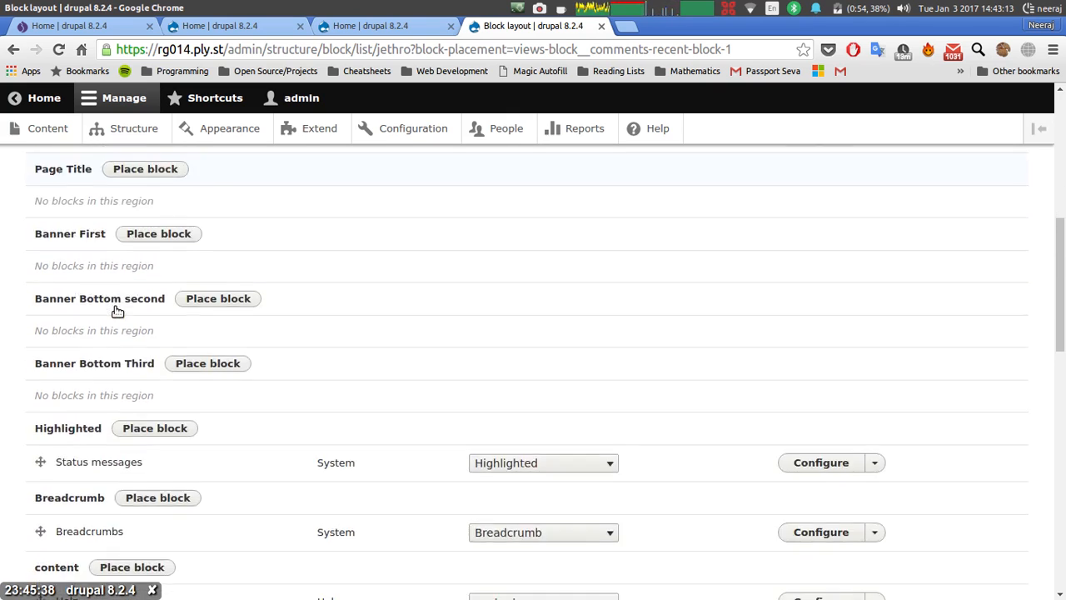
left_click(362, 26)
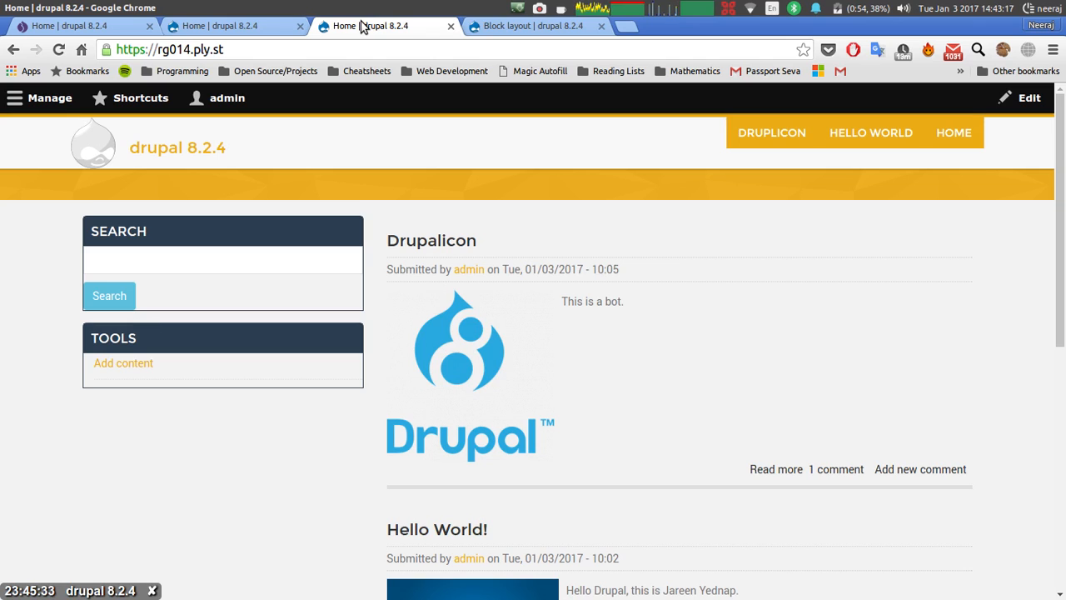
Return to the home page and turn on the DevTools responsive device preview.
left_click(502, 28)
left_click(397, 30)
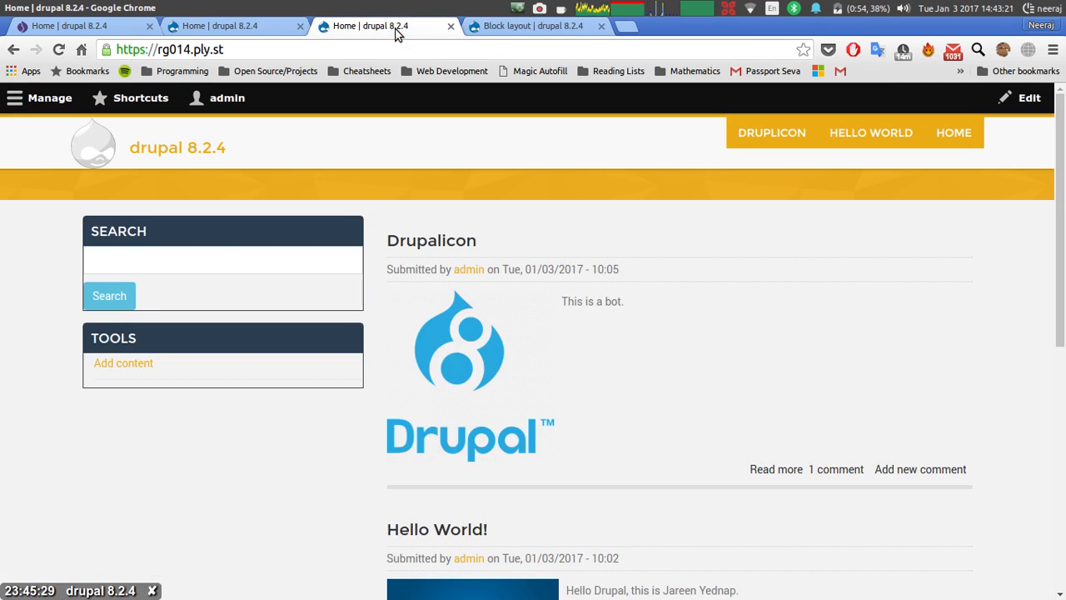
right_click(759, 226)
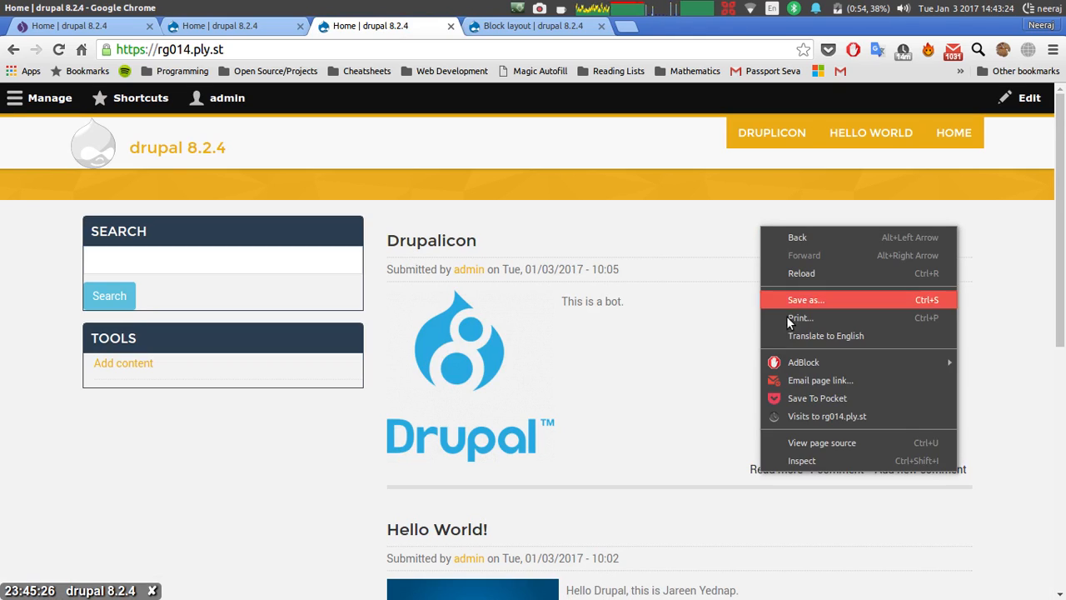
left_click(812, 454)
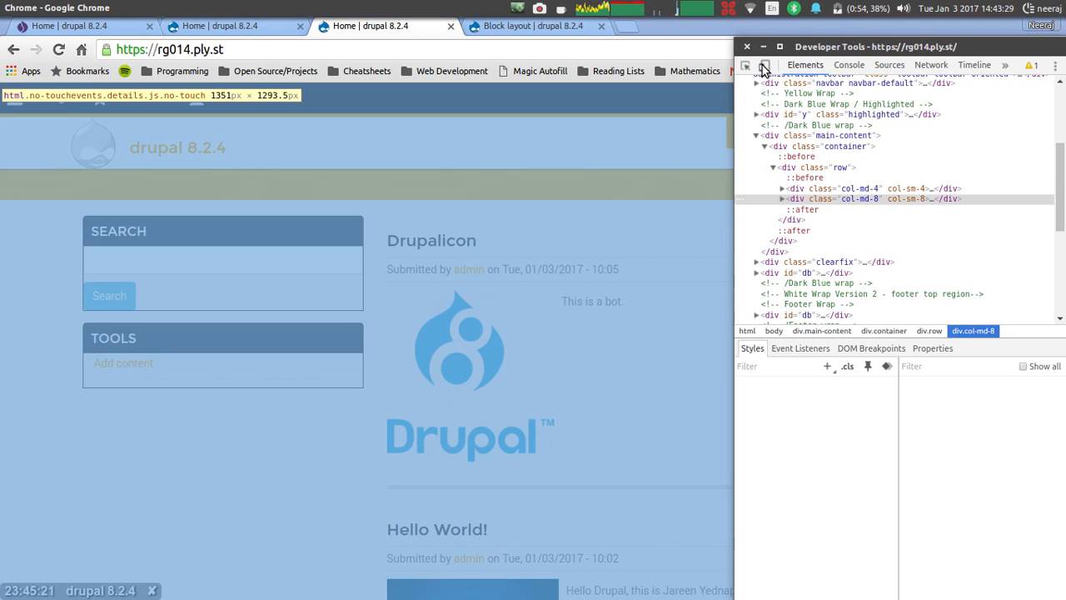
left_click(764, 67)
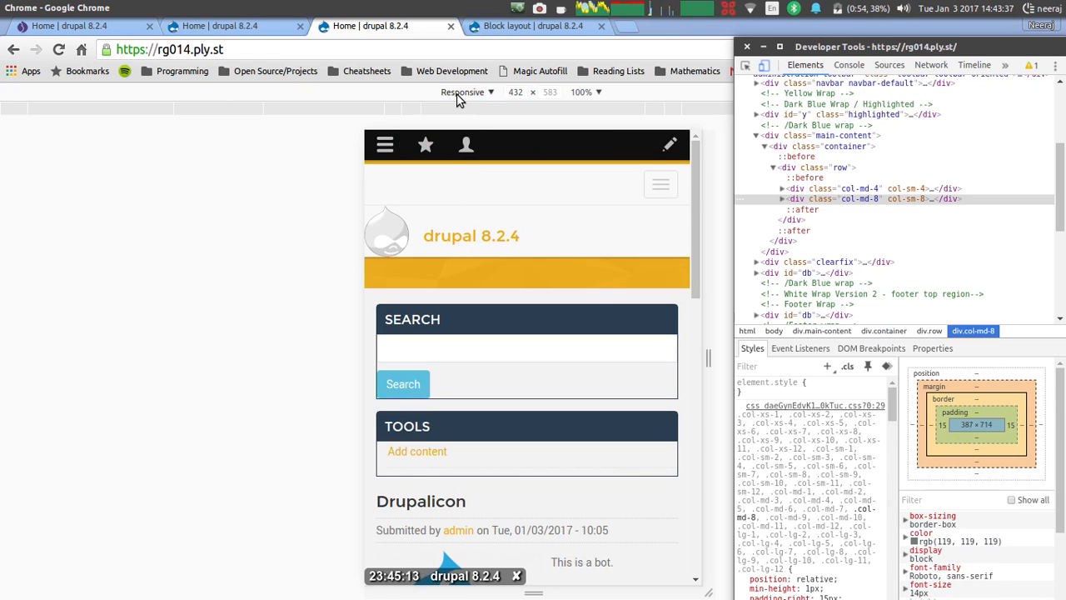
In mobile view, use the collapsible navigation menu to open the Hello World post.
left_click(385, 146)
left_click(385, 145)
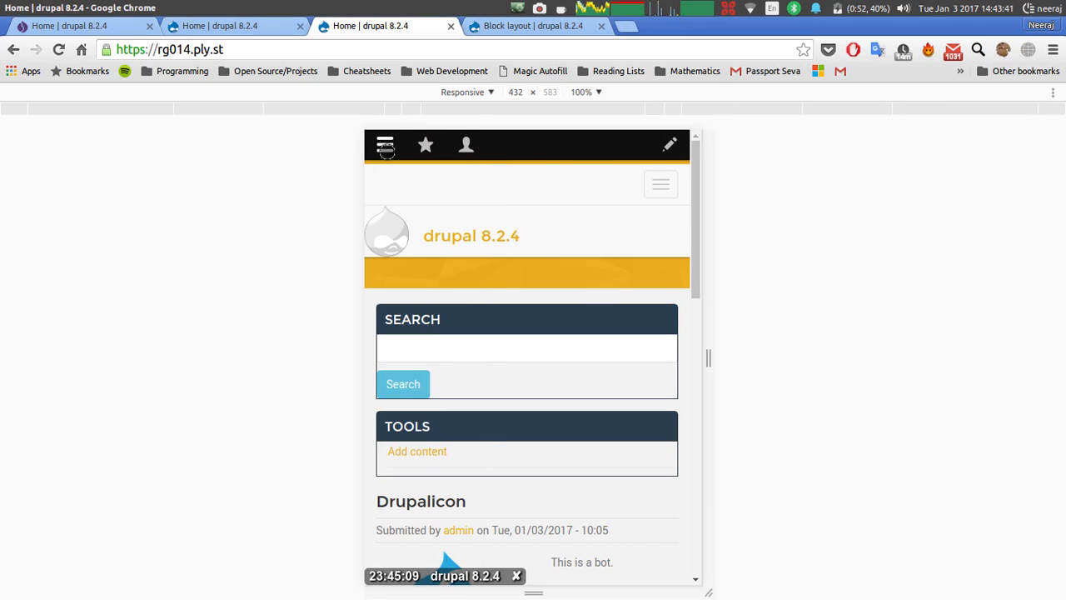
left_click(656, 183)
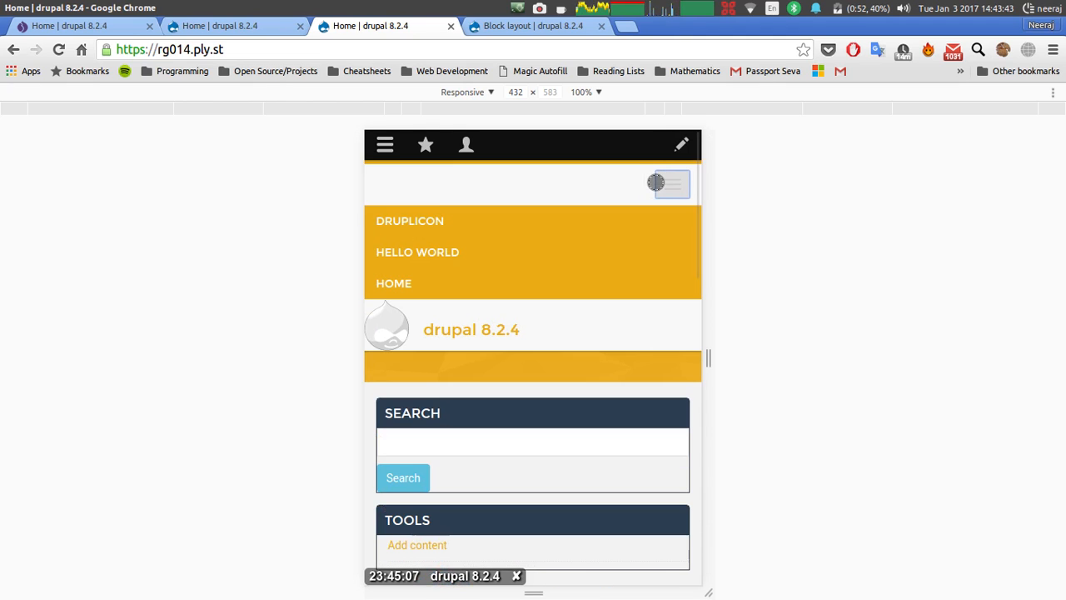
left_click(658, 183)
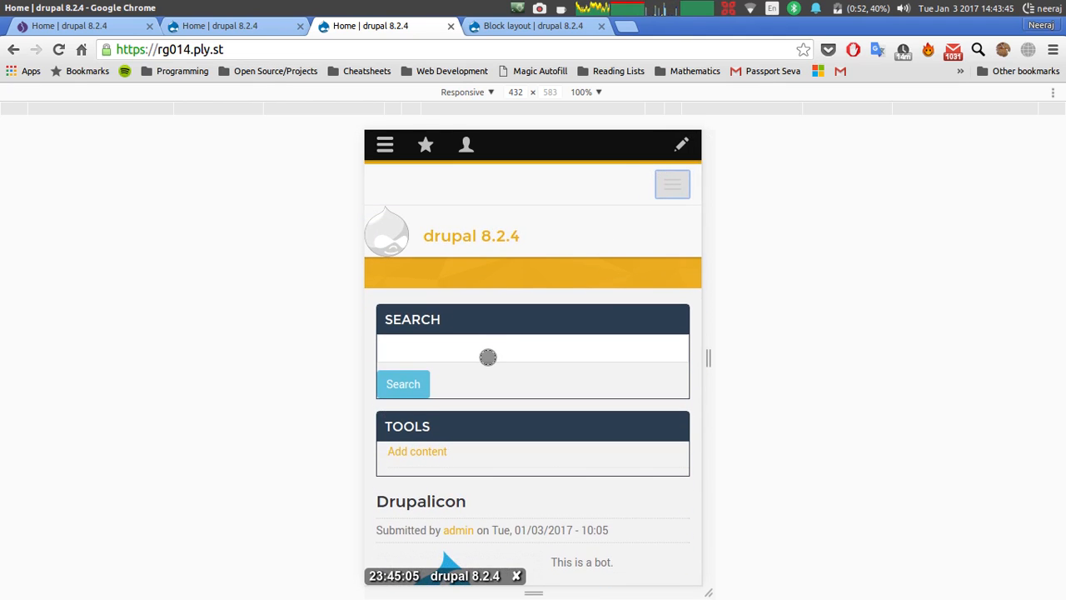
scroll(488, 356, "down", 3)
scroll(488, 357, "up", 3)
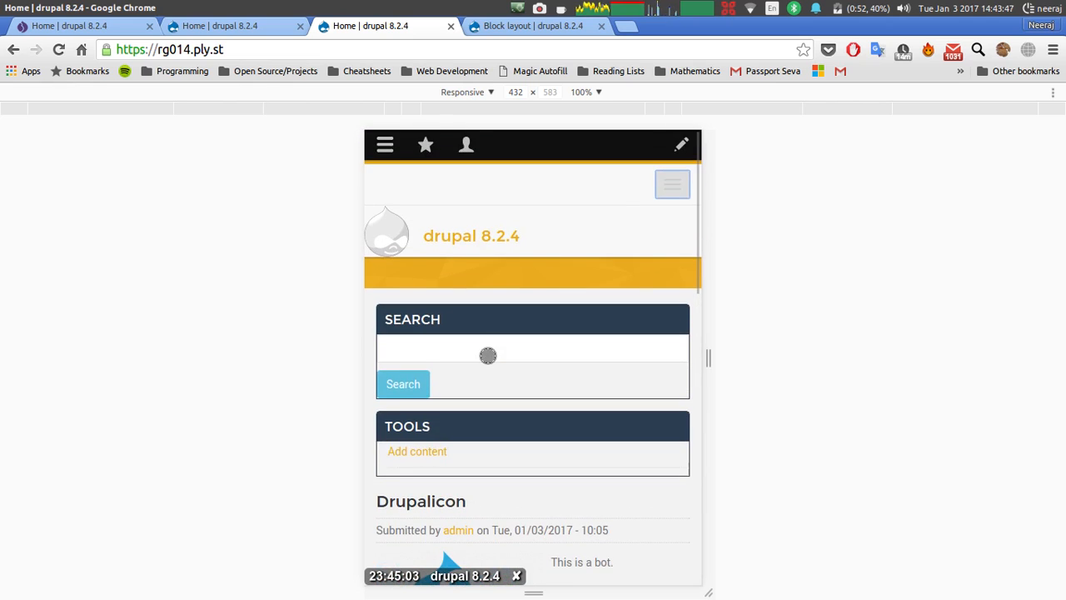
left_click(673, 185)
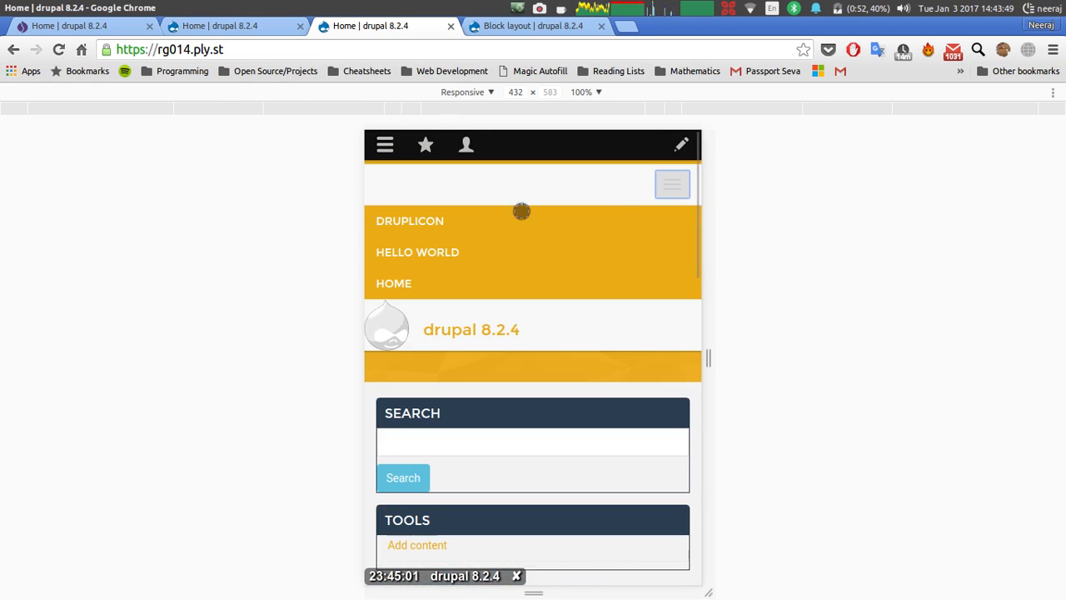
left_click(401, 253)
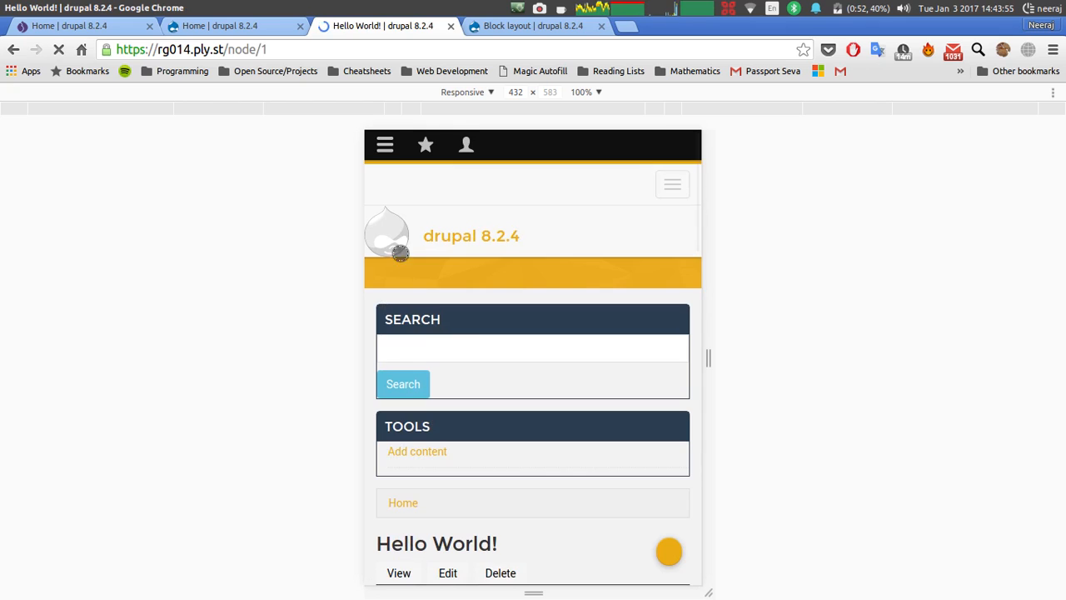
Scroll the Hello World post, then turn off device preview and close DevTools.
scroll(471, 337, "down", 5)
scroll(471, 337, "down", 2)
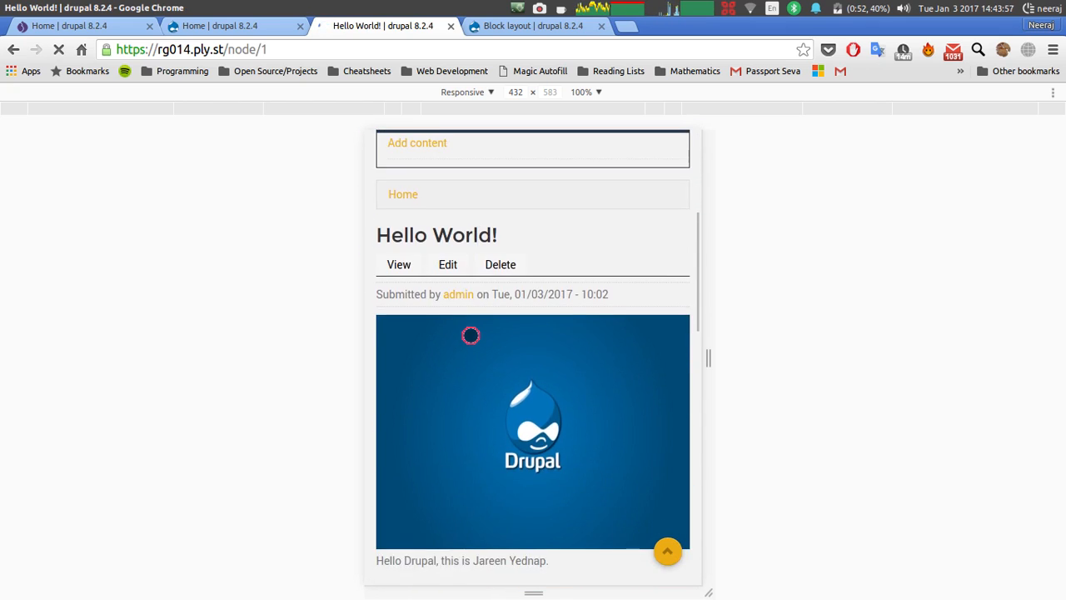
scroll(471, 336, "up", 2)
scroll(470, 336, "up", 1)
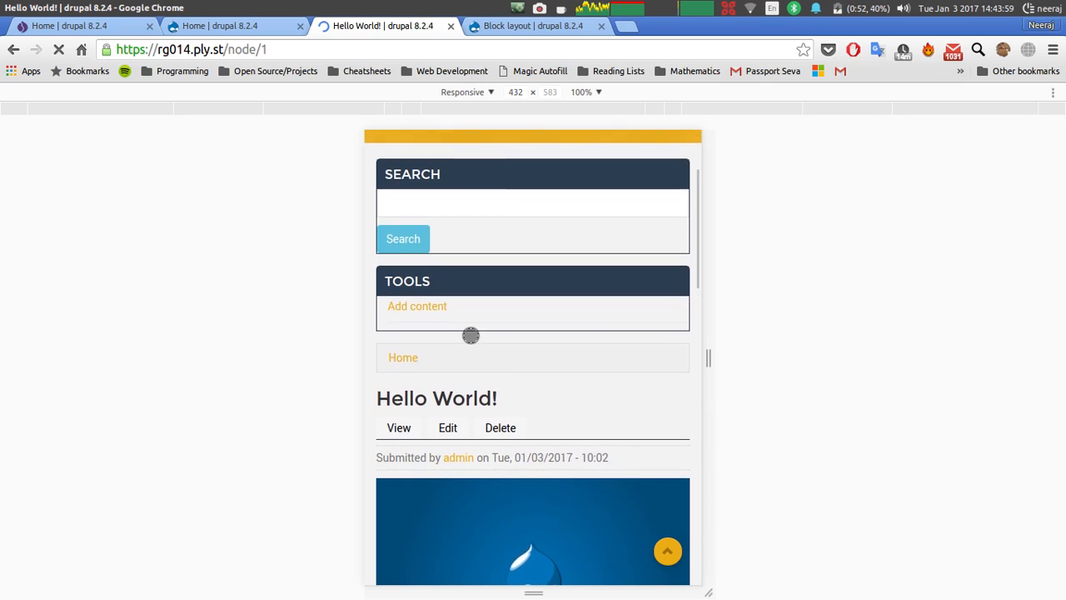
right_click(471, 335)
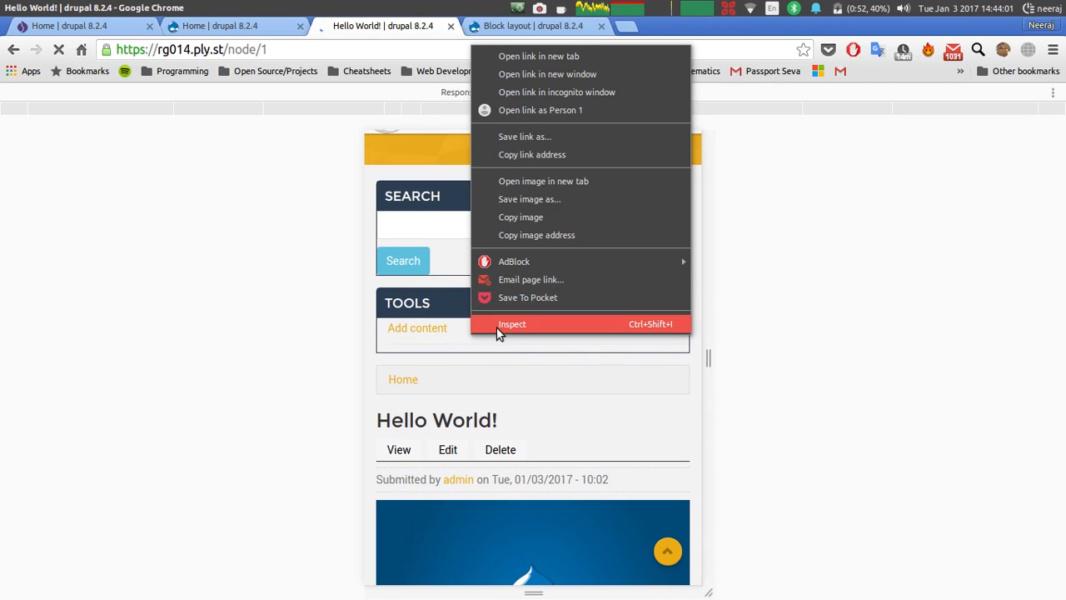
left_click(500, 334)
left_click(766, 66)
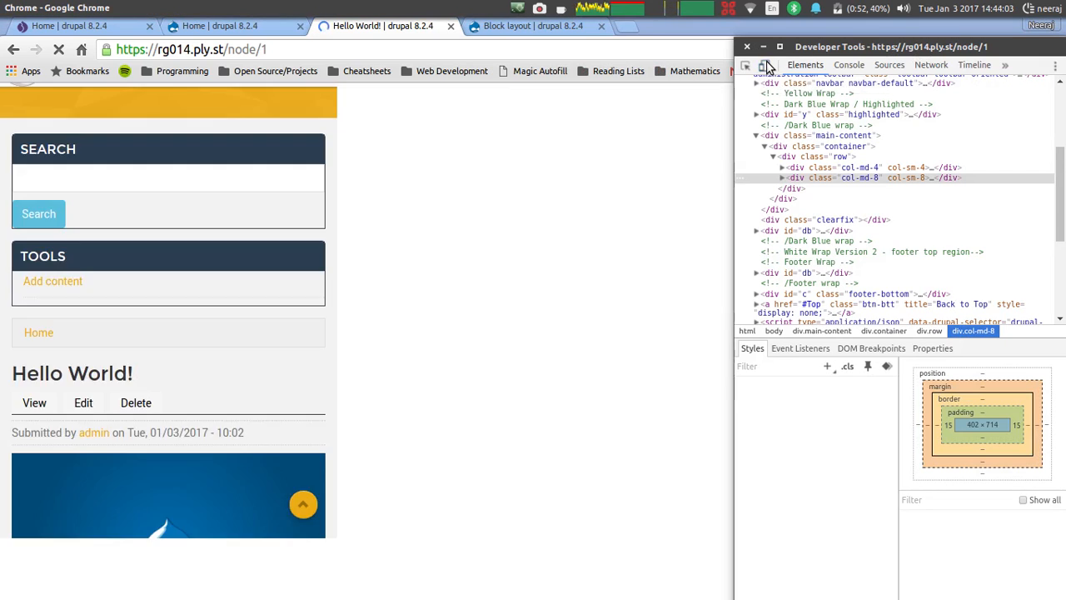
left_click(747, 48)
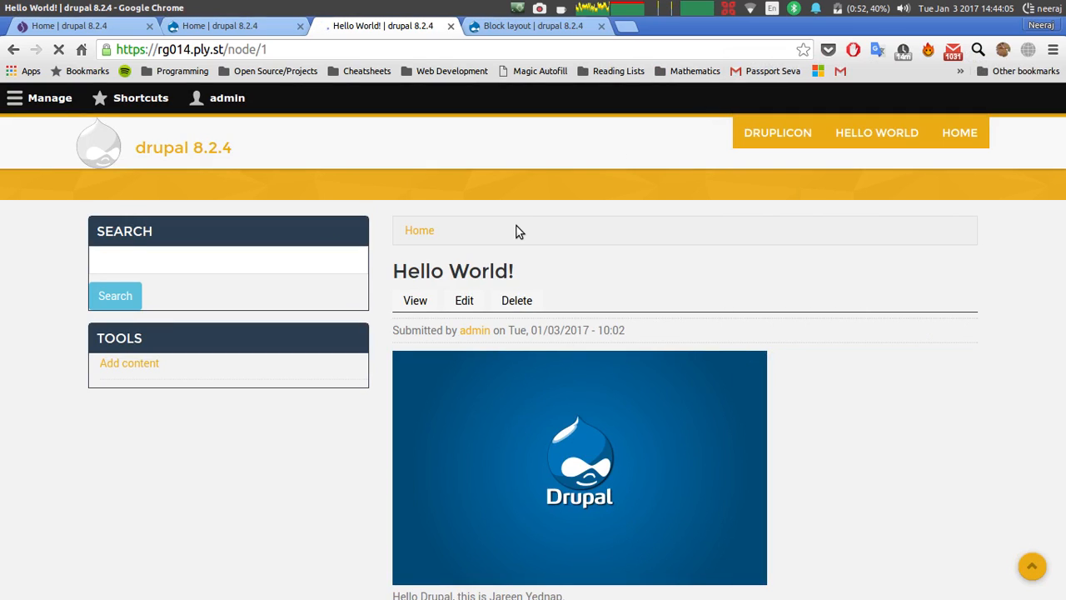